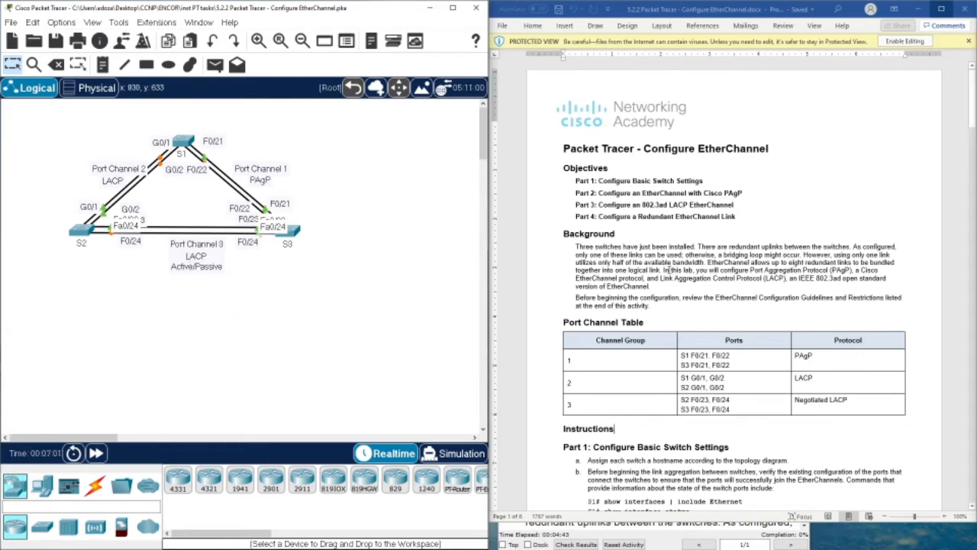
Read the lab's background, the Port Channel Table and the Part 1 basic switch setting instructions.
{"action": "left_click_drag", "start_coordinate": [661, 270], "coordinate": [840, 279]}
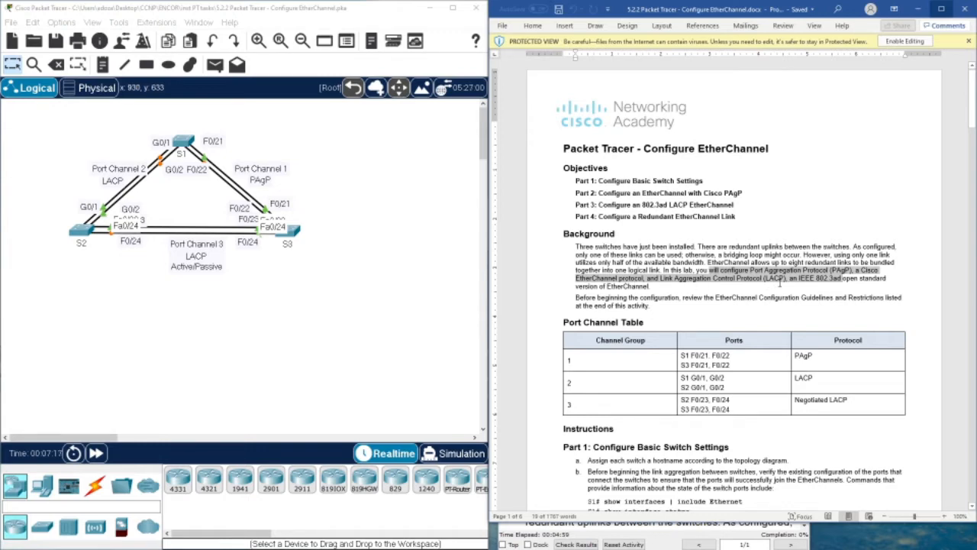
{"action": "left_click", "coordinate": [780, 283]}
{"action": "scroll", "coordinate": [688, 280], "scroll_direction": "down", "scroll_amount": 3}
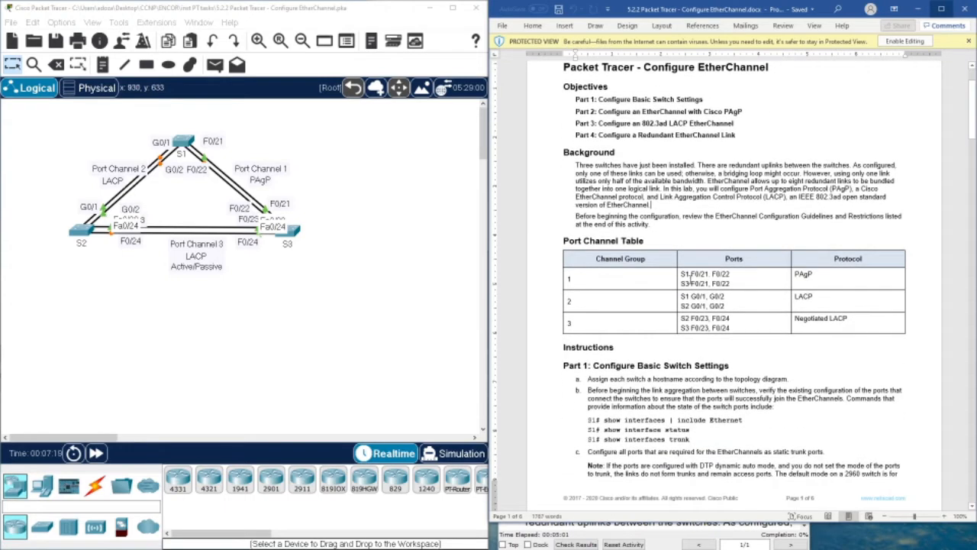
{"action": "scroll", "coordinate": [687, 280], "scroll_direction": "up", "scroll_amount": 3}
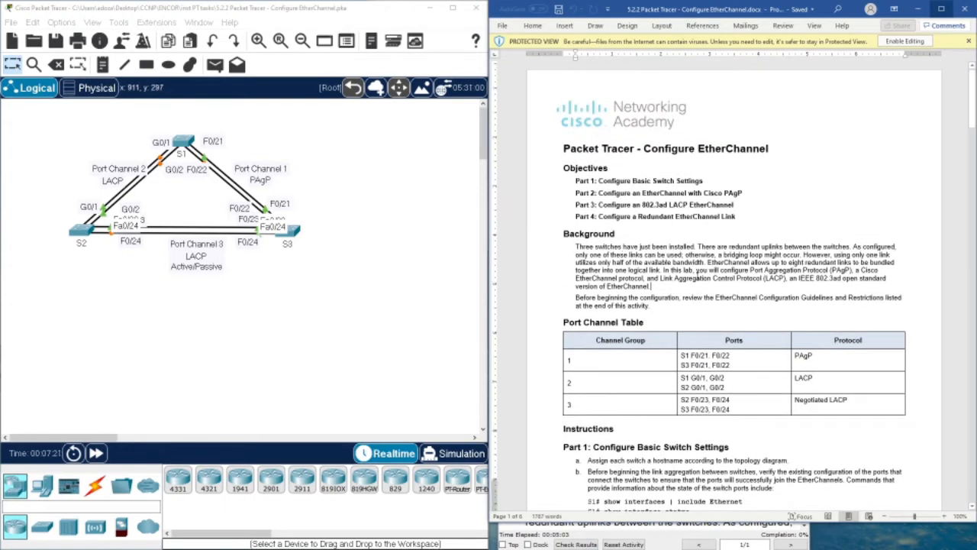
{"action": "scroll", "coordinate": [696, 278], "scroll_direction": "down", "scroll_amount": 6}
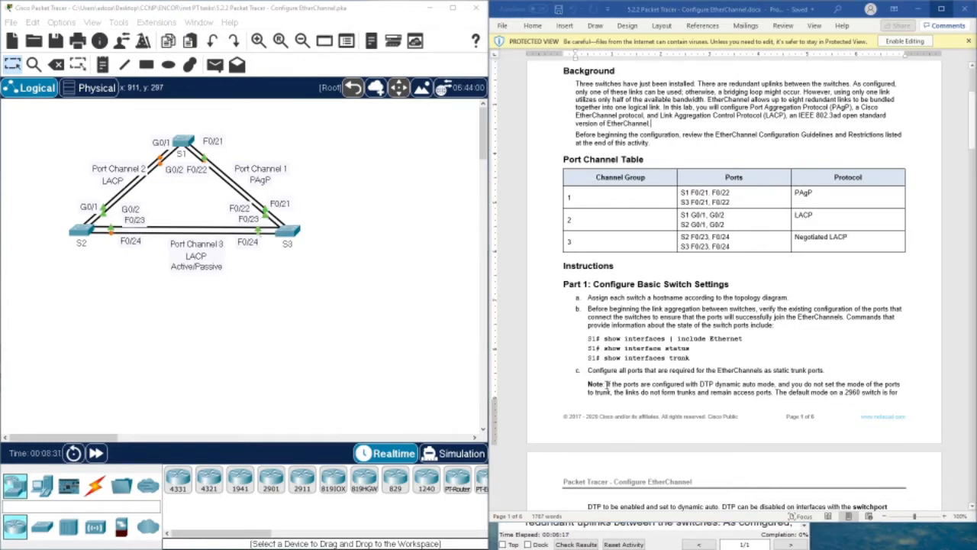
{"action": "scroll", "coordinate": [597, 368], "scroll_direction": "down", "scroll_amount": 3}
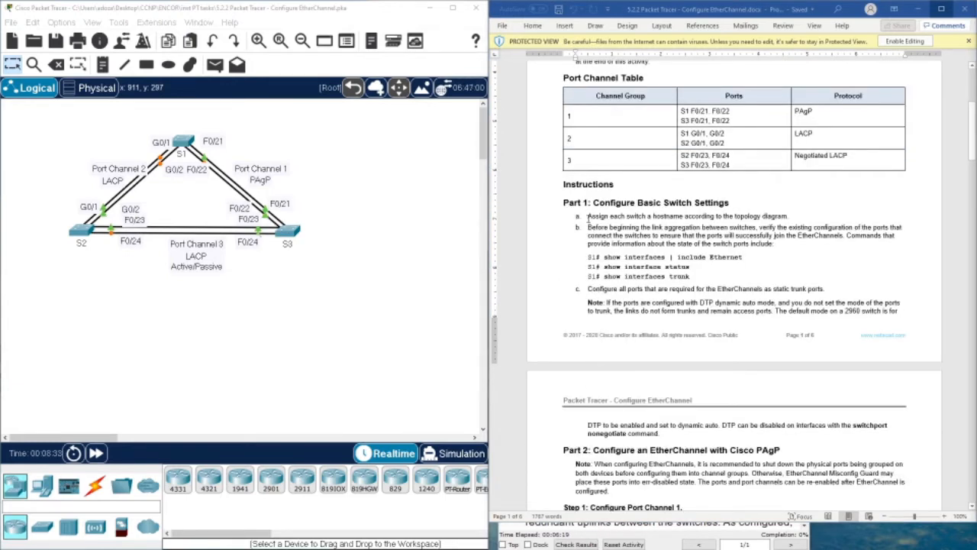
Open the command line of switch S3 in the topology and enter global configuration mode.
{"action": "left_click", "coordinate": [292, 231]}
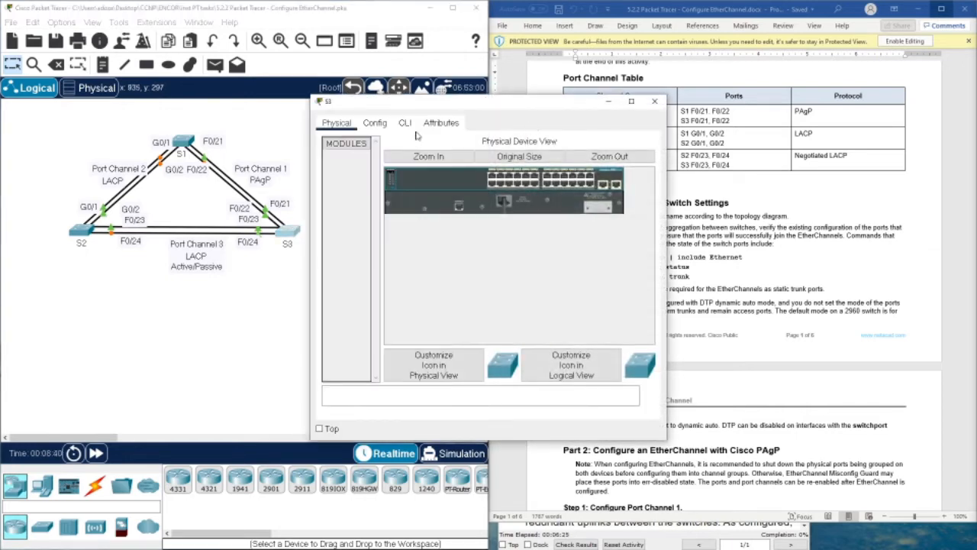
{"action": "left_click", "coordinate": [404, 123]}
{"action": "key", "text": "Return"}
{"action": "type", "text": "en"}
{"action": "key", "text": "Return"}
{"action": "type", "text": "conf t"}
{"action": "key", "text": "Return"}
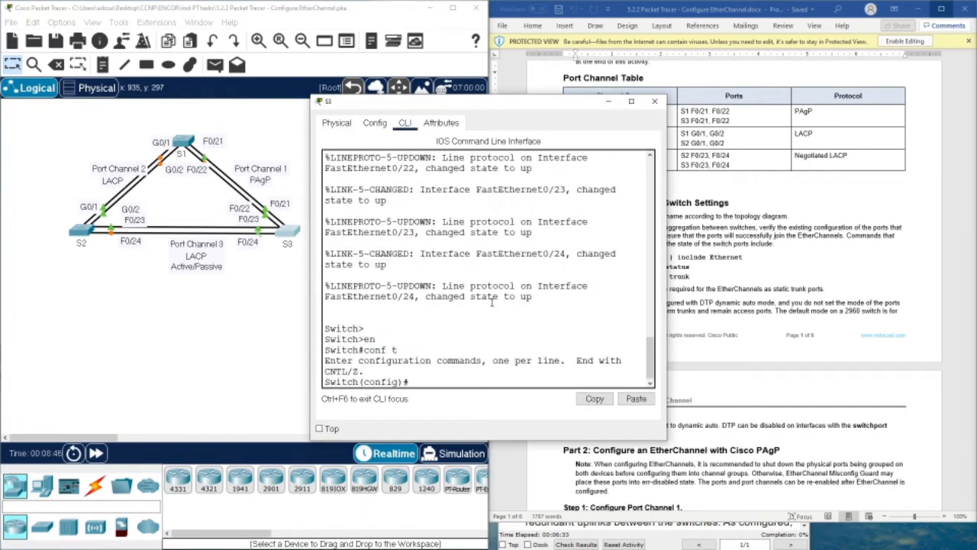
Set the hostname of the open switch to S3.
{"action": "type", "text": "hos"}
{"action": "key", "text": "Tab"}
{"action": "type", "text": "S3"}
{"action": "key", "text": "Return"}
Open switch S2's command line and set its hostname to S2 in global configuration mode.
{"action": "left_click", "coordinate": [80, 229]}
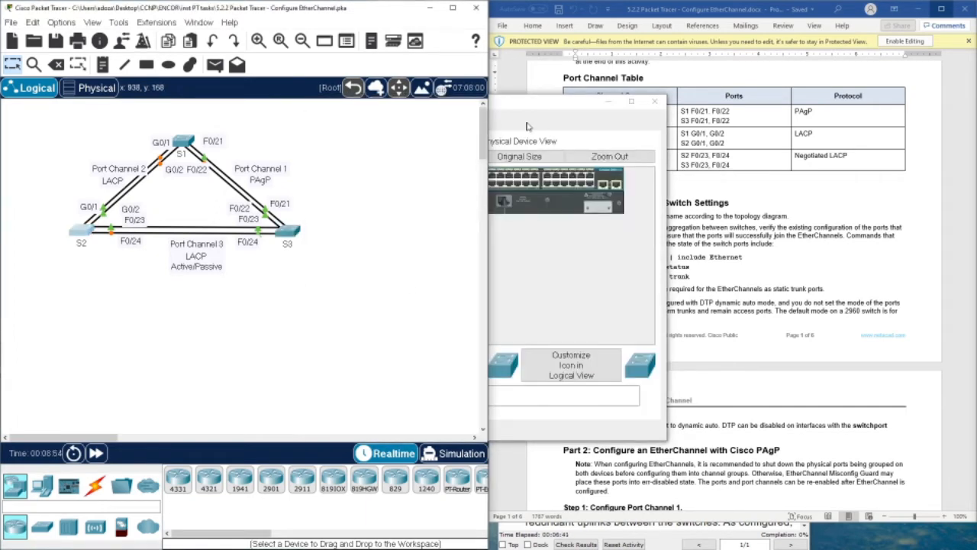
{"action": "left_click", "coordinate": [404, 123]}
{"action": "type", "text": "ho"}
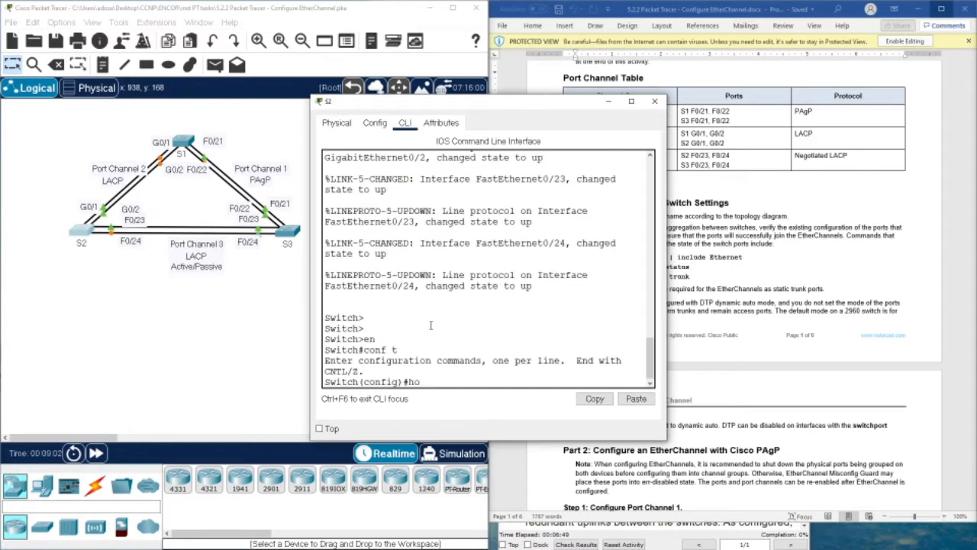
{"action": "type", "text": "s"}
{"action": "key", "text": "Tab"}
{"action": "type", "text": "S2"}
{"action": "key", "text": "Return"}
{"action": "key", "text": "Return"}
{"action": "key", "text": "Return"}
Open the command line of switch S1 and enter privileged and global configuration mode.
{"action": "left_click", "coordinate": [184, 141]}
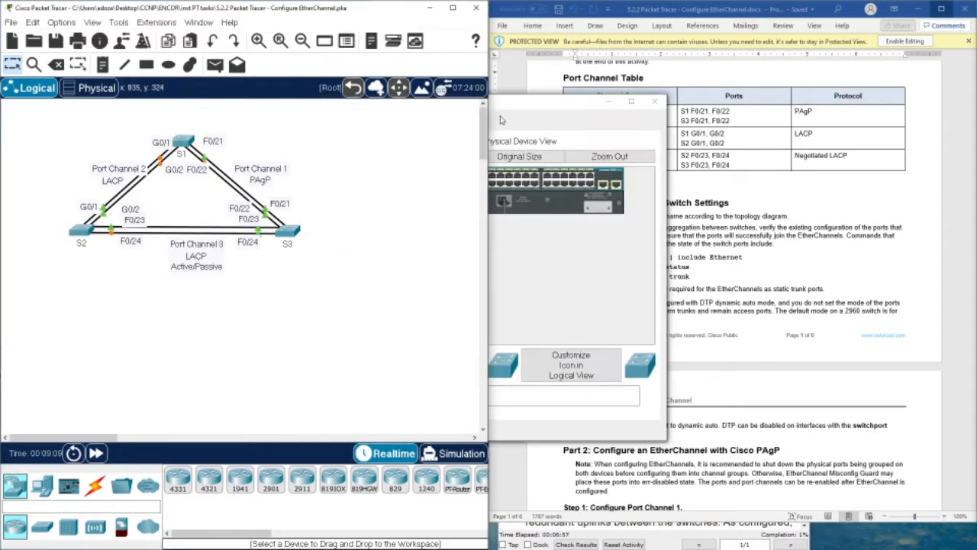
{"action": "left_click", "coordinate": [404, 123]}
{"action": "key", "text": "Return"}
{"action": "key", "text": "Return"}
{"action": "type", "text": "en"}
{"action": "key", "text": "Return"}
{"action": "type", "text": "conf t"}
{"action": "key", "text": "Return"}
Assign the hostname S1 to the top switch.
{"action": "type", "text": "h(config)#h"}
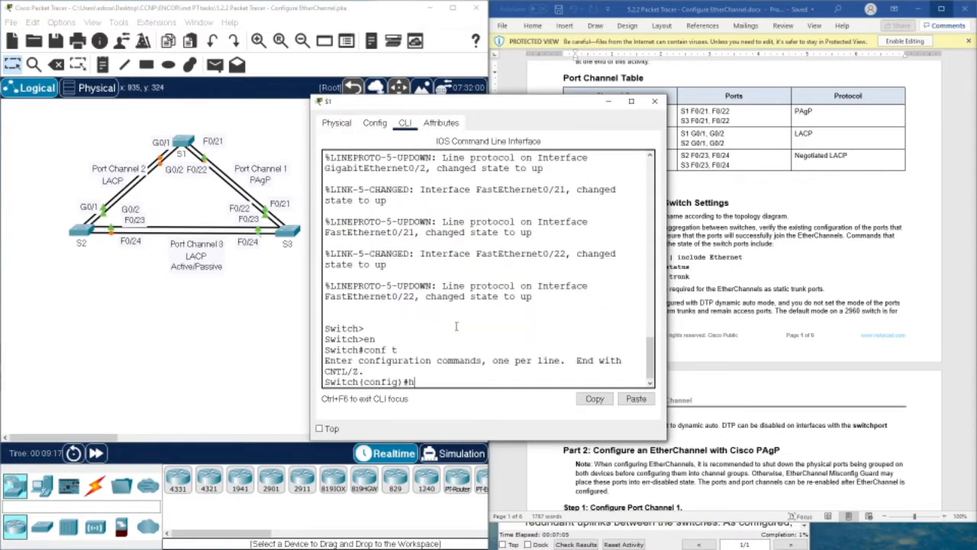
{"action": "type", "text": "ost"}
{"action": "key", "text": "Tab"}
{"action": "type", "text": "S1"}
{"action": "key", "text": "Return"}
{"action": "key", "text": "Return"}
{"action": "key", "text": "Return"}
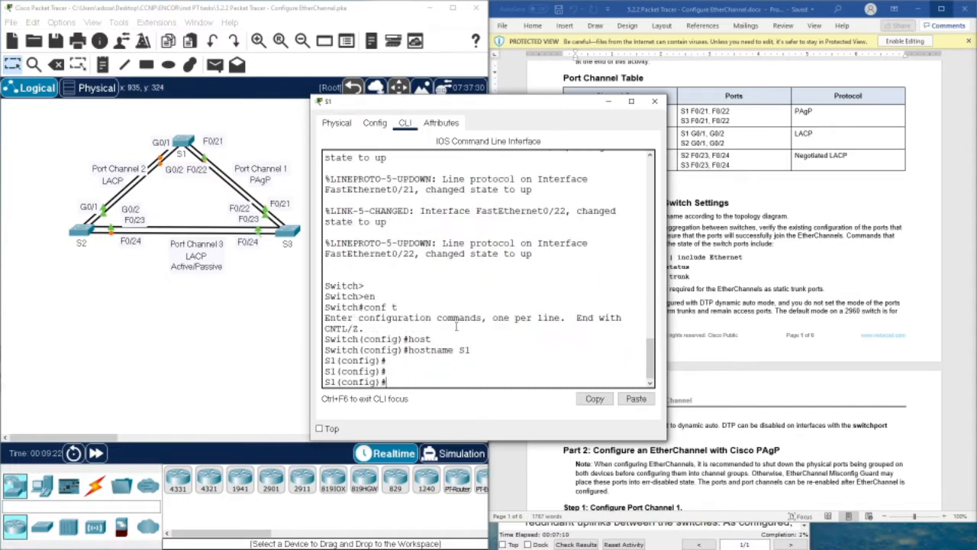
Review the static trunk port instruction and copy the command "show interfaces | include Ethernet" from Part 1 of the lab document.
{"action": "left_click", "coordinate": [454, 61]}
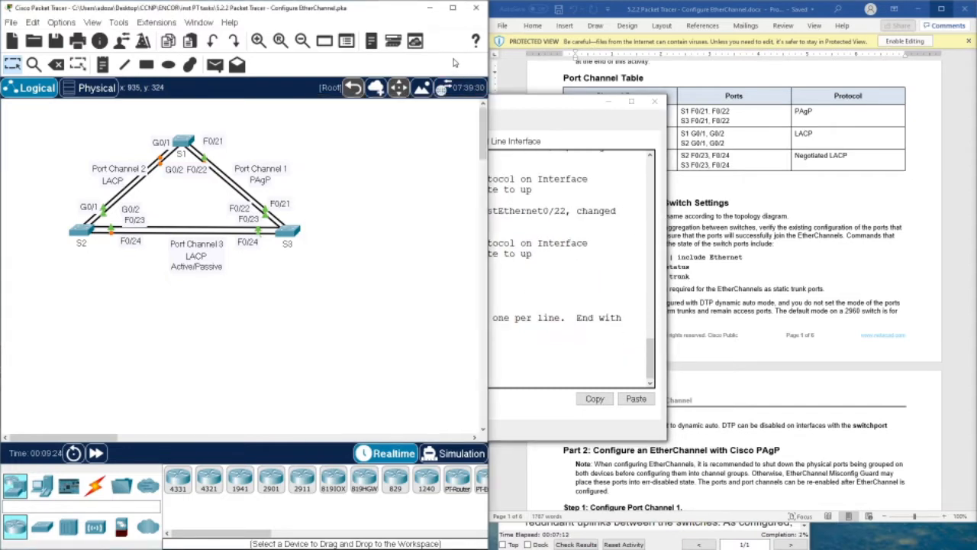
{"action": "left_click", "coordinate": [746, 218]}
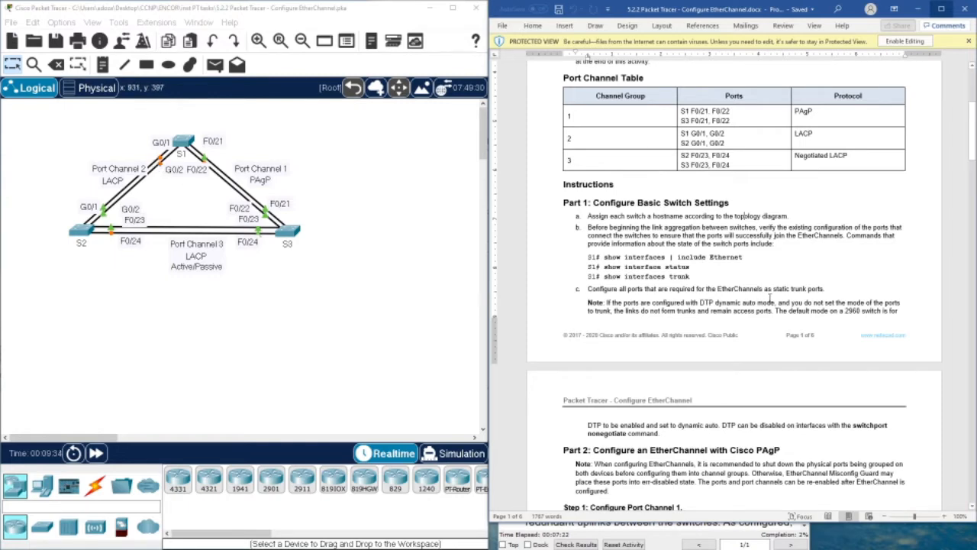
{"action": "left_click_drag", "start_coordinate": [765, 288], "coordinate": [822, 288]}
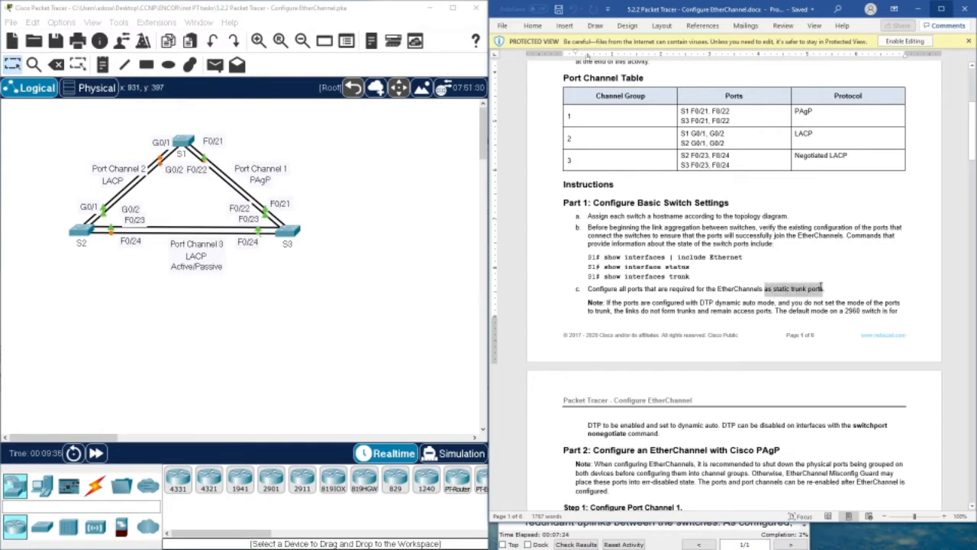
{"action": "left_click", "coordinate": [662, 267]}
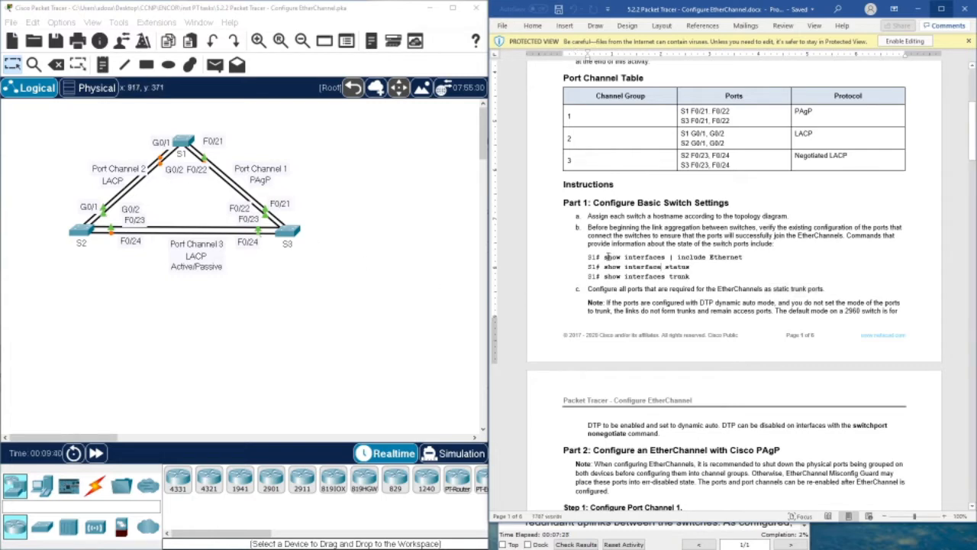
{"action": "left_click_drag", "start_coordinate": [605, 257], "coordinate": [748, 258]}
{"action": "right_click", "coordinate": [735, 265]}
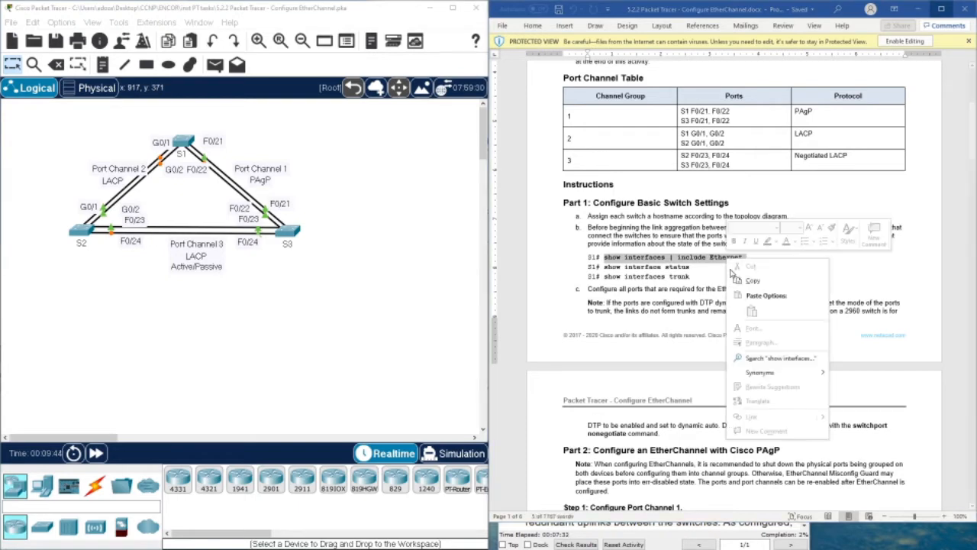
{"action": "left_click", "coordinate": [744, 279]}
Return to S1's command line and leave global configuration mode for privileged EXEC mode.
{"action": "left_click", "coordinate": [183, 142]}
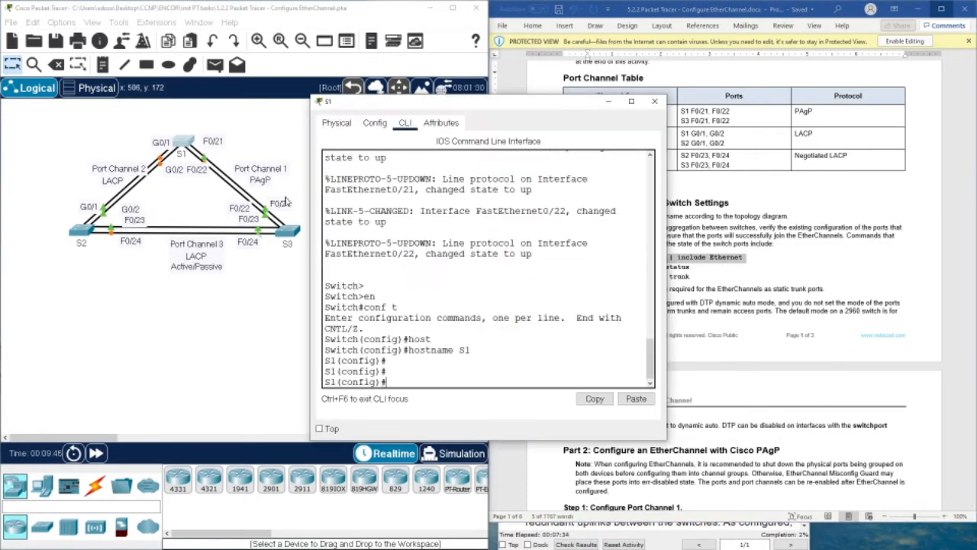
{"action": "key", "text": "Return"}
{"action": "key", "text": "Return"}
{"action": "key", "text": "Return"}
{"action": "type", "text": "e"}
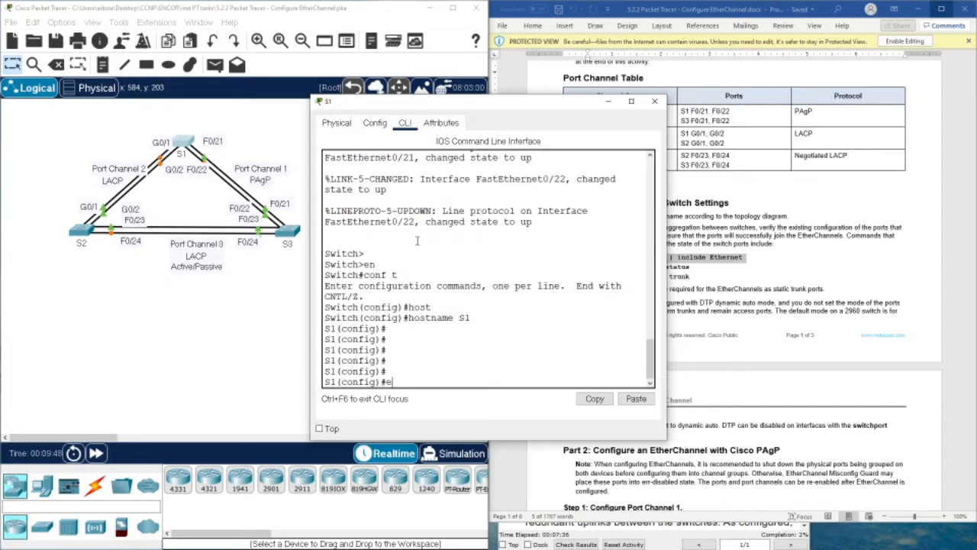
{"action": "type", "text": "xott"}
{"action": "key", "text": "Return"}
{"action": "key", "text": "Return"}
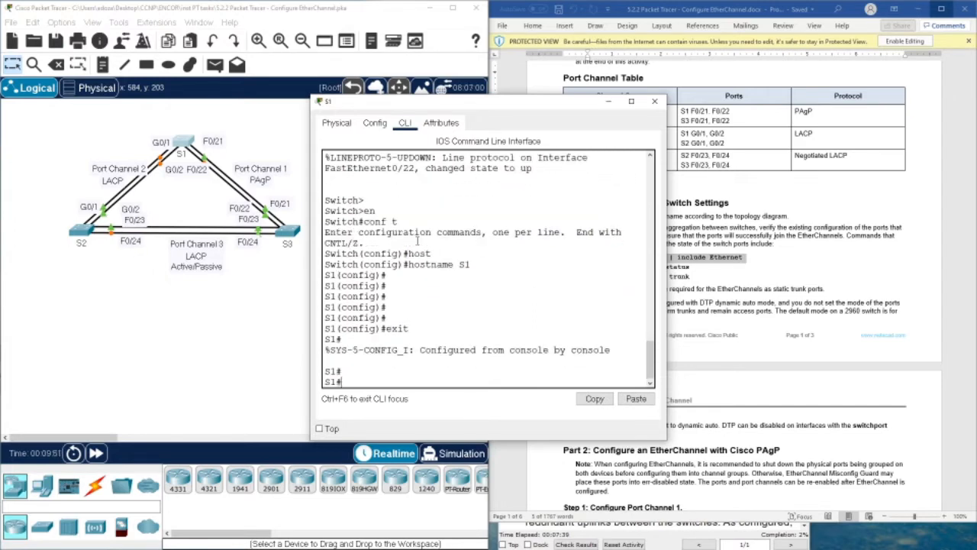
Run the copied "show interfaces | include Ethernet" command on S1 and examine the FastEthernet0/21 and 0/22 lines in the maximized window.
{"action": "right_click", "coordinate": [435, 249]}
{"action": "left_click", "coordinate": [462, 266]}
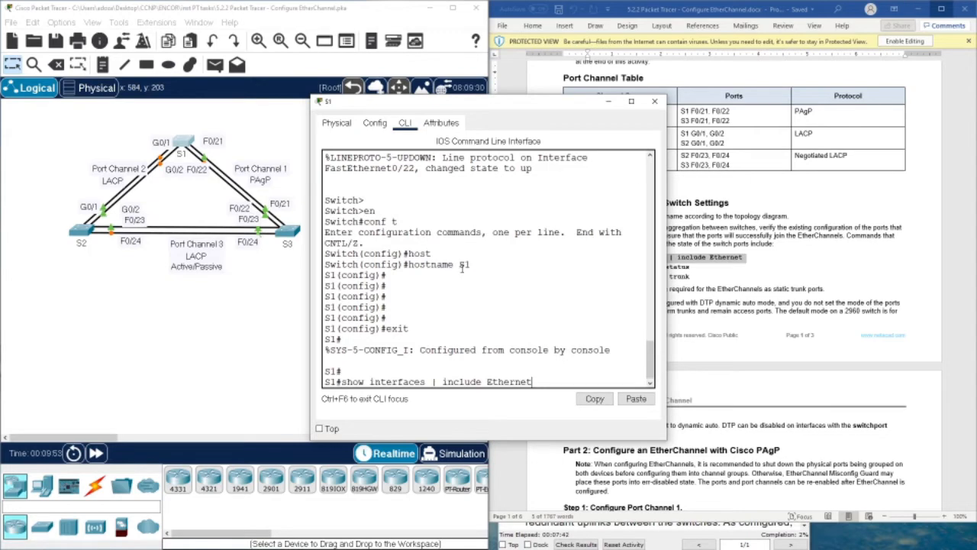
{"action": "key", "text": "Return"}
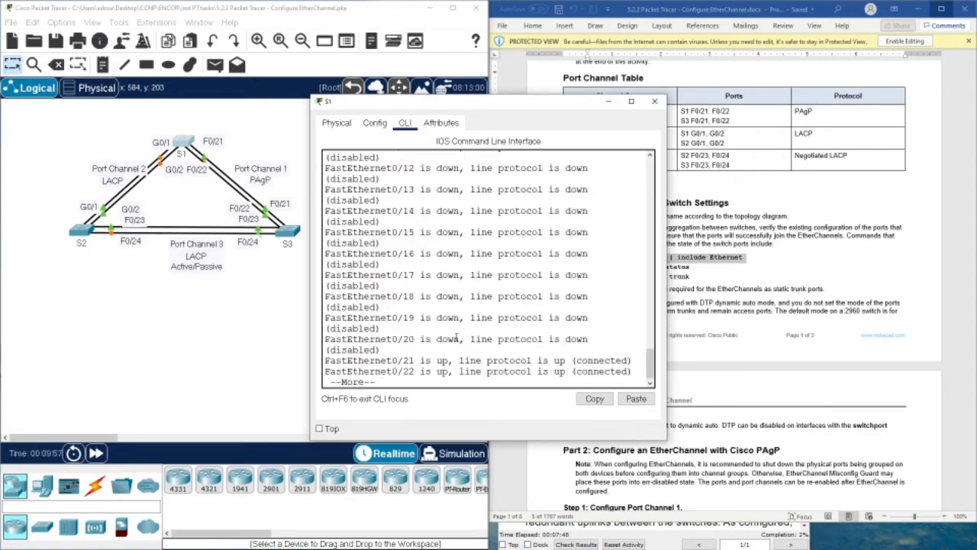
{"action": "key", "text": "space"}
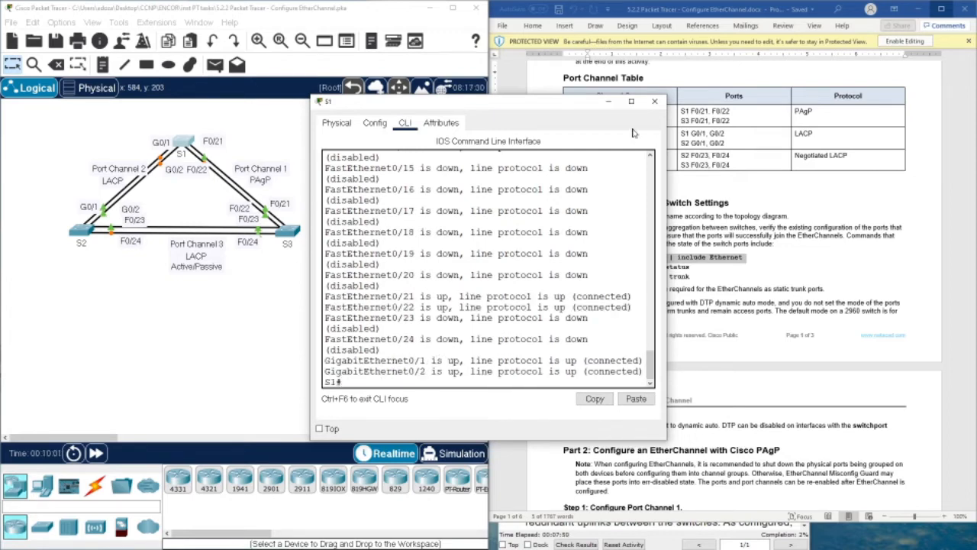
{"action": "left_click", "coordinate": [632, 101]}
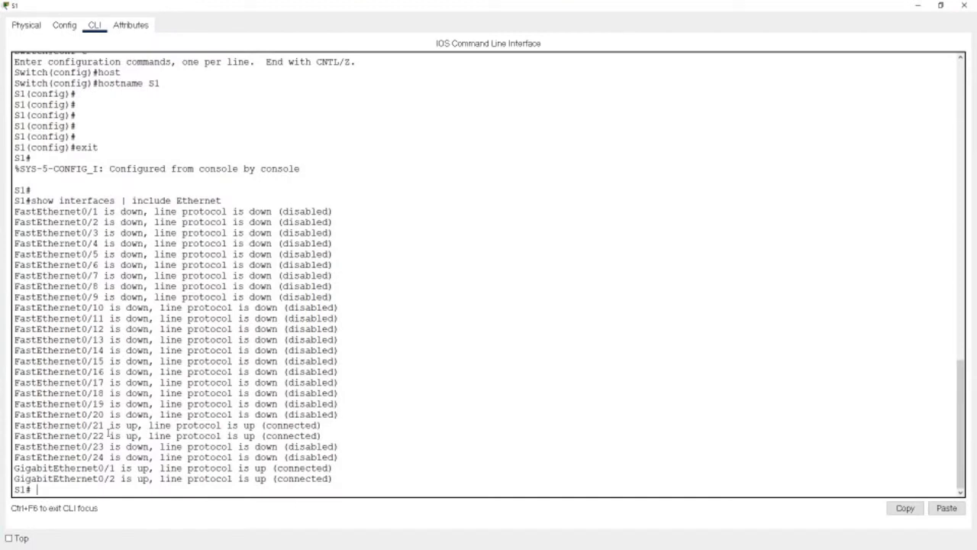
{"action": "left_click_drag", "start_coordinate": [26, 428], "coordinate": [323, 429]}
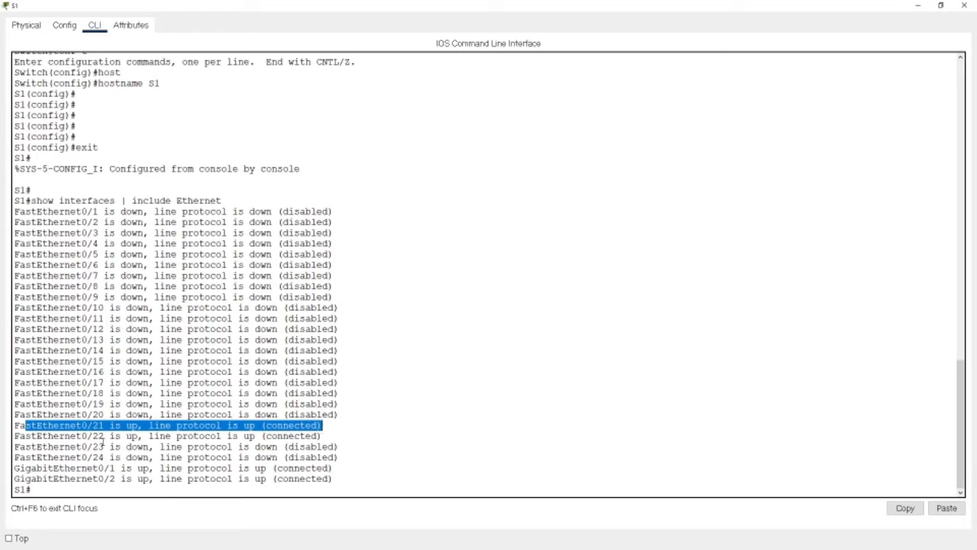
{"action": "left_click_drag", "start_coordinate": [48, 437], "coordinate": [349, 435]}
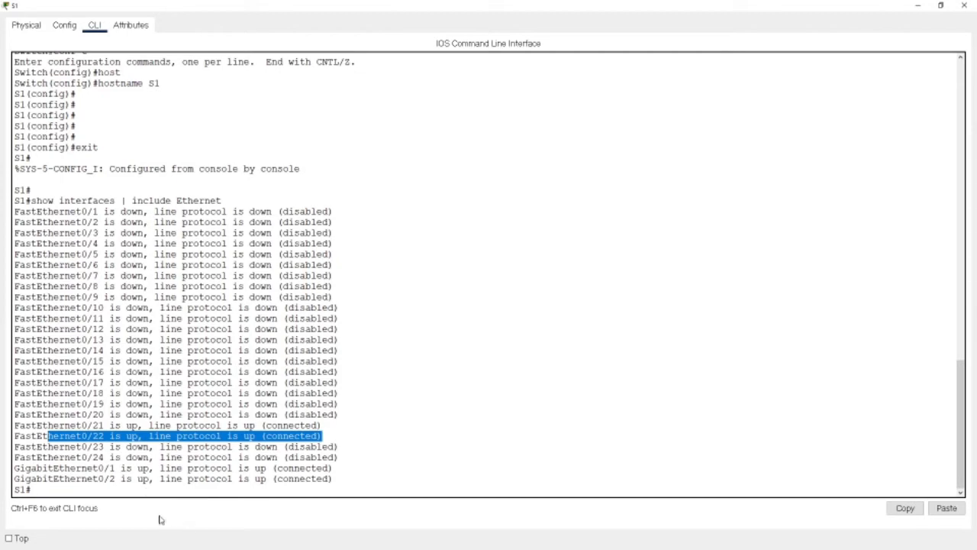
Run "show interfaces status" on S1 and examine the Fa0/21, Fa0/22, Gig0/1 and Gig0/2 rows.
{"action": "left_click", "coordinate": [147, 491]}
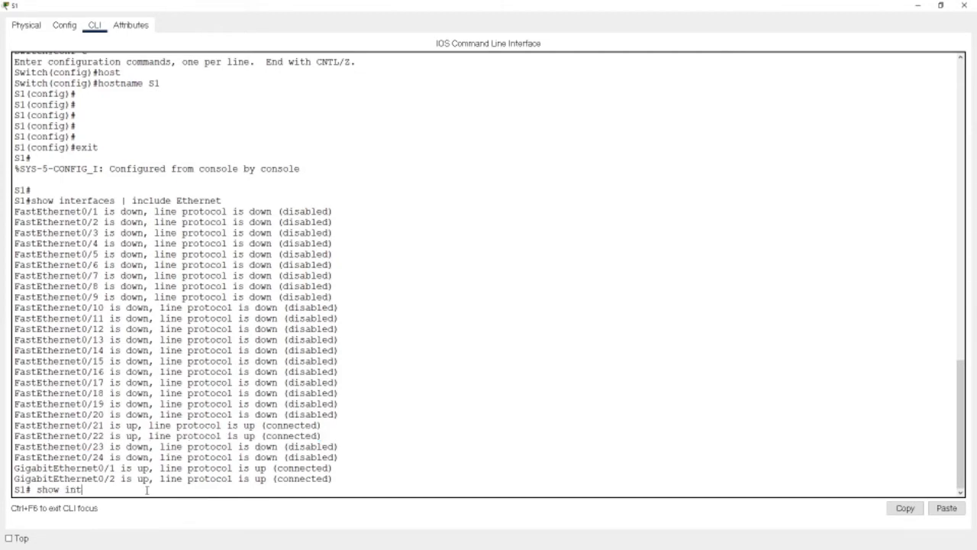
{"action": "type", "text": "show int"}
{"action": "key", "text": "Tab"}
{"action": "type", "text": "st"}
{"action": "key", "text": "Tab"}
{"action": "key", "text": "Return"}
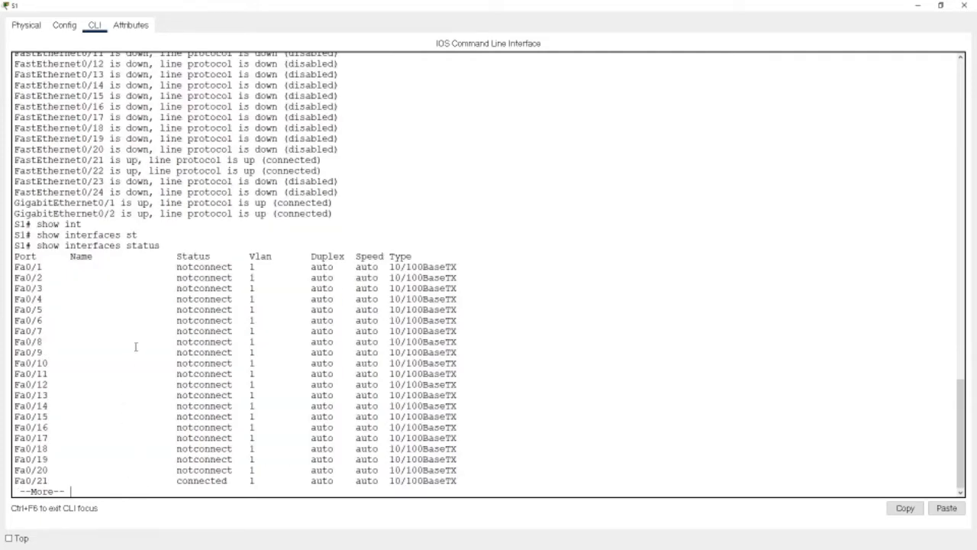
{"action": "key", "text": "space"}
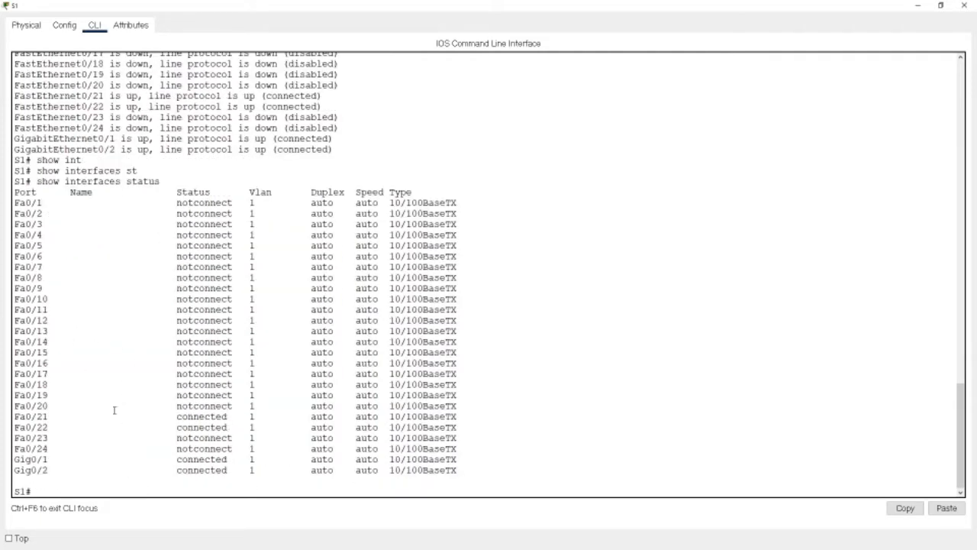
{"action": "left_click_drag", "start_coordinate": [232, 428], "coordinate": [8, 418]}
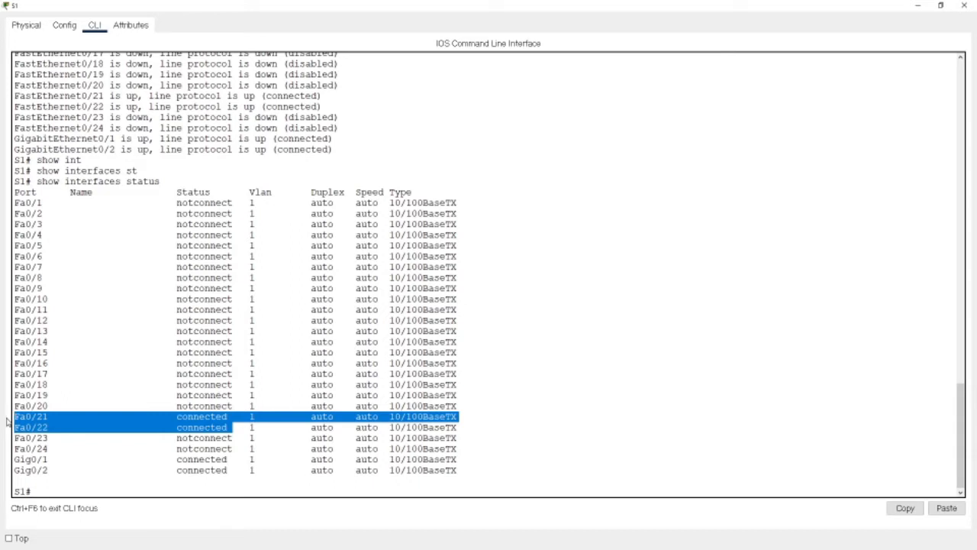
{"action": "left_click_drag", "start_coordinate": [15, 460], "coordinate": [471, 471]}
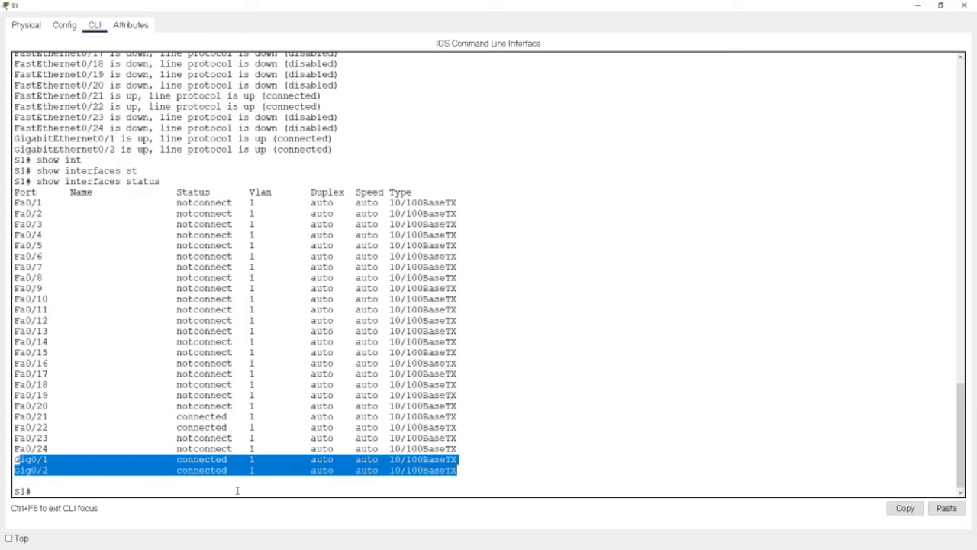
Run "show interfaces trunk" on S1, and restore its window to a smaller size clear of the topology.
{"action": "left_click", "coordinate": [106, 491]}
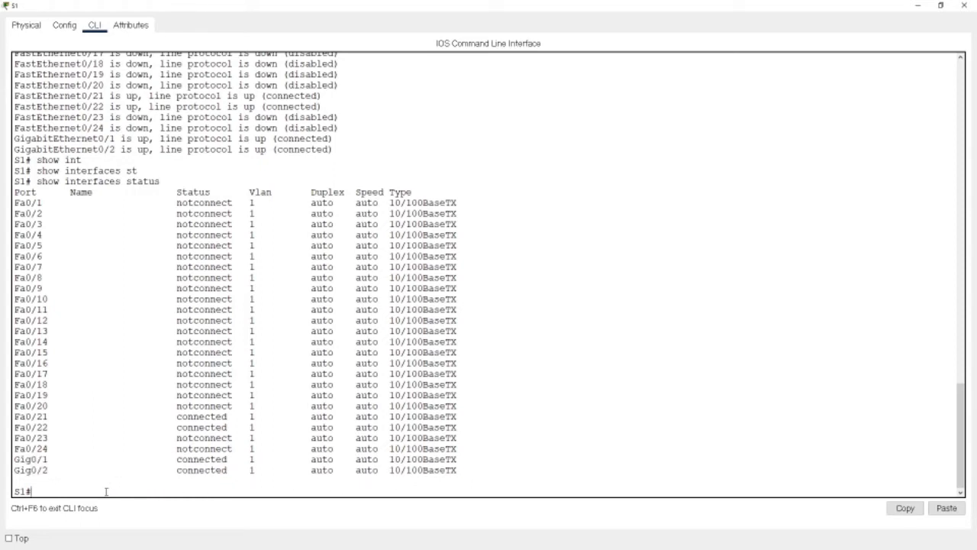
{"action": "type", "text": "show in"}
{"action": "key", "text": "Tab"}
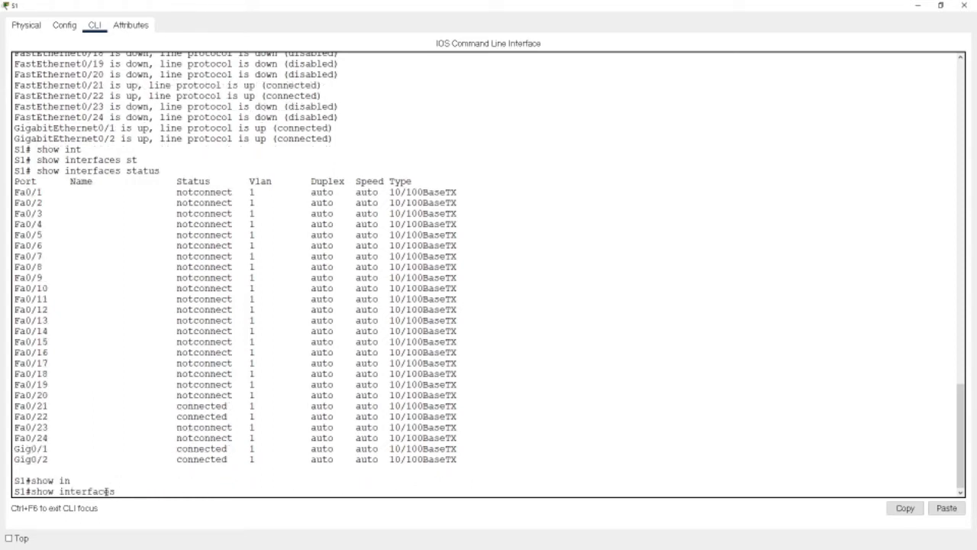
{"action": "type", "text": "tr"}
{"action": "key", "text": "Tab"}
{"action": "key", "text": "Return"}
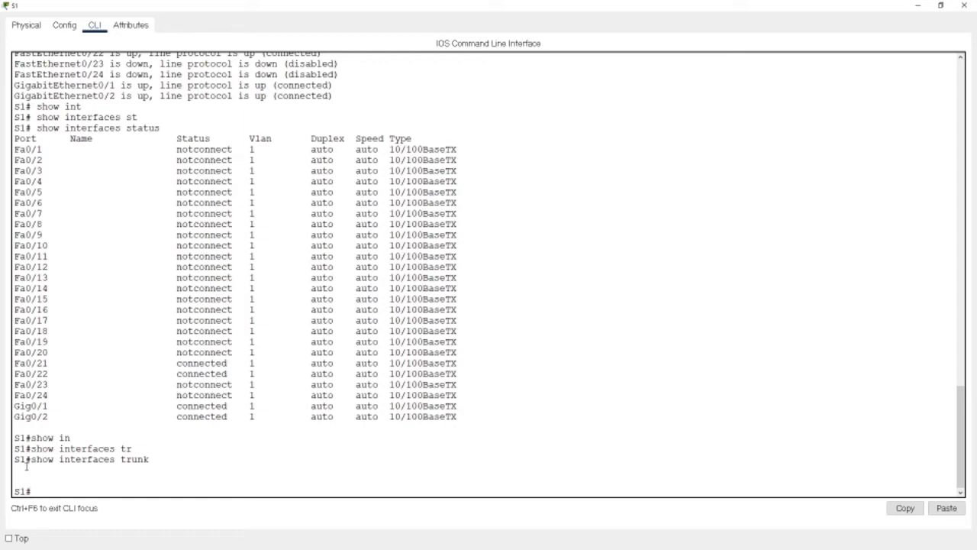
{"action": "left_click", "coordinate": [941, 5]}
{"action": "left_click_drag", "start_coordinate": [466, 105], "coordinate": [533, 99]}
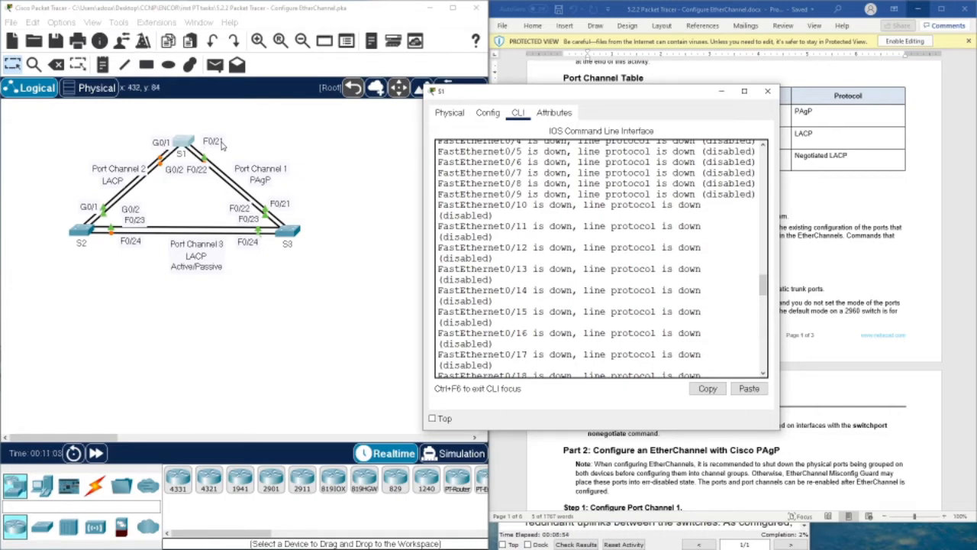
Enter global configuration mode on S1 and open the interface range g0/1-2.
{"action": "scroll", "coordinate": [615, 212], "scroll_direction": "down", "scroll_amount": 10}
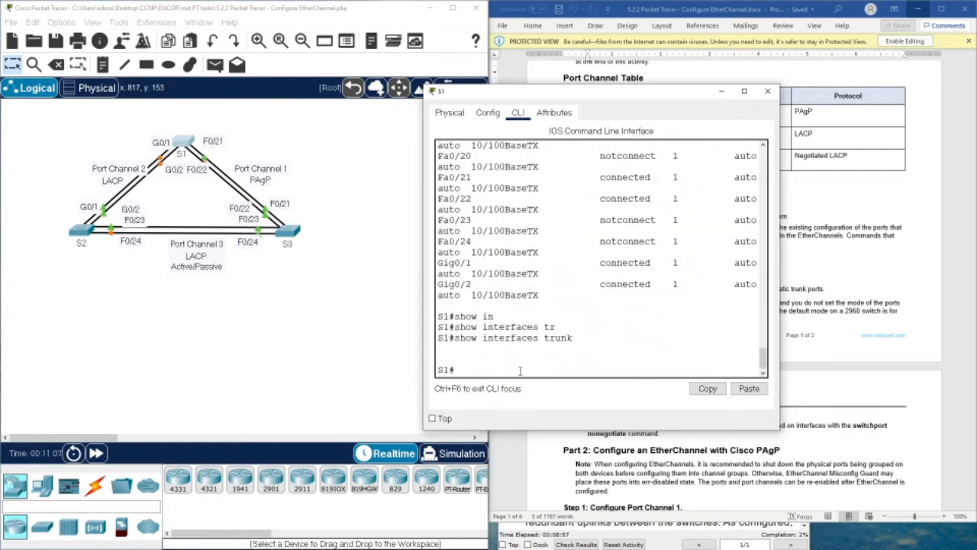
{"action": "type", "text": "conf t"}
{"action": "key", "text": "Return"}
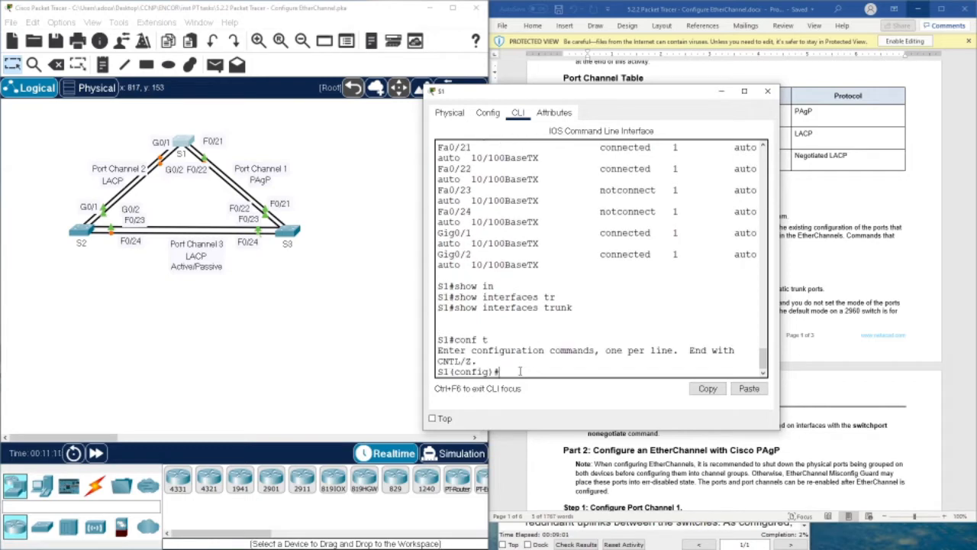
{"action": "type", "text": "int r g0/1-2"}
{"action": "key", "text": "Return"}
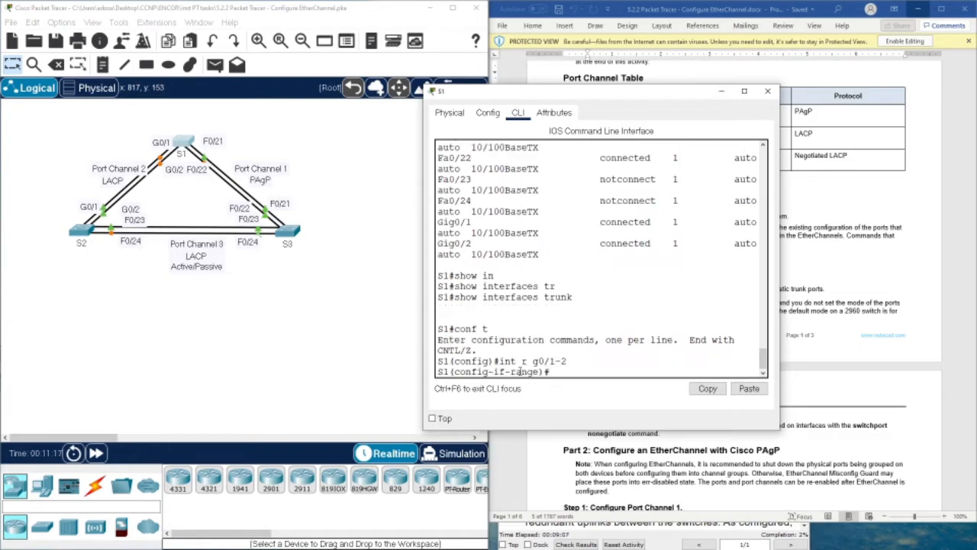
Apply "switchport mode trunk" to S1's g0/1-2 interface range.
{"action": "type", "text": "sw"}
{"action": "key", "text": "Tab"}
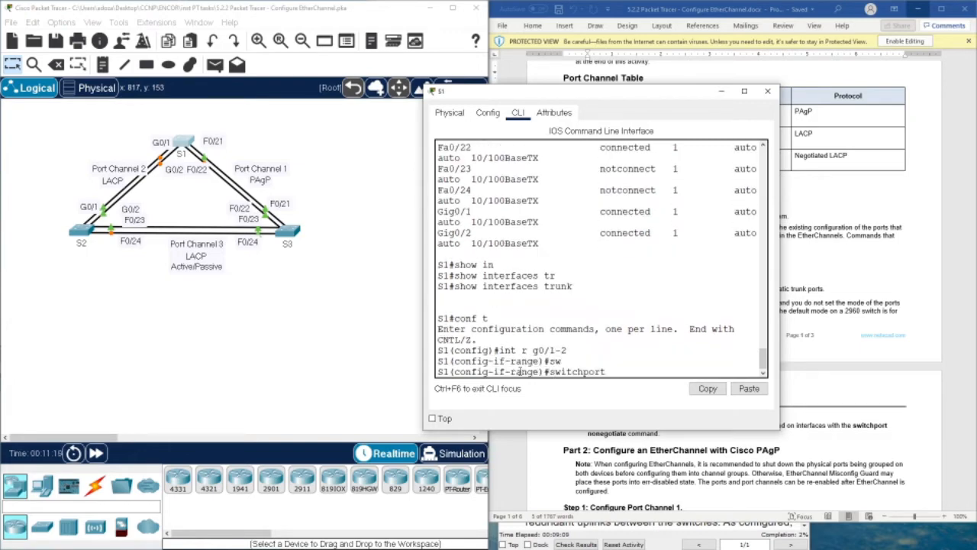
{"action": "type", "text": "m"}
{"action": "key", "text": "Tab"}
{"action": "type", "text": "t"}
{"action": "key", "text": "Tab"}
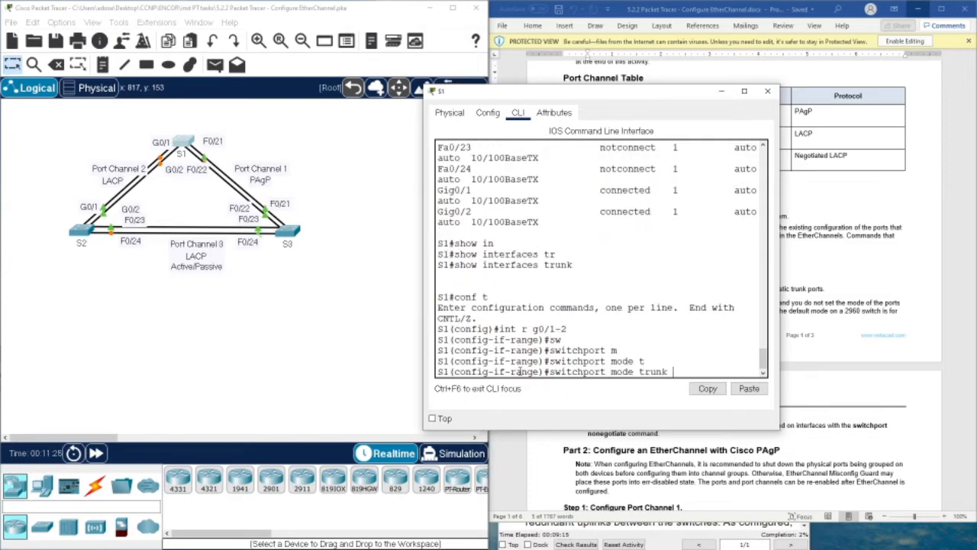
{"action": "key", "text": "Return"}
{"action": "key", "text": "Return"}
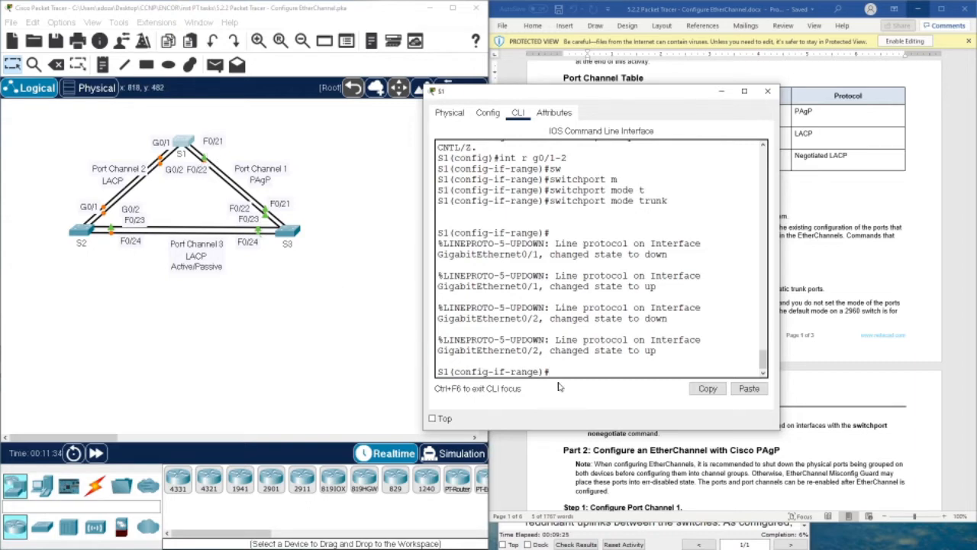
Reuse S1's earlier interface range command, editing it to open the range f0/21-22.
{"action": "key", "text": "Up"}
{"action": "key", "text": "Up"}
{"action": "key", "text": "Up"}
{"action": "key", "text": "Up"}
{"action": "key", "text": "Up"}
{"action": "key", "text": "Left"}
{"action": "key", "text": "Left"}
{"action": "key", "text": "Left"}
{"action": "key", "text": "Left"}
{"action": "key", "text": "Left"}
{"action": "key", "text": "BackSpace"}
{"action": "type", "text": "f"}
{"action": "key", "text": "Left"}
{"action": "type", "text": "2"}
{"action": "key", "text": "End"}
{"action": "type", "text": "2"}
{"action": "key", "text": "Return"}
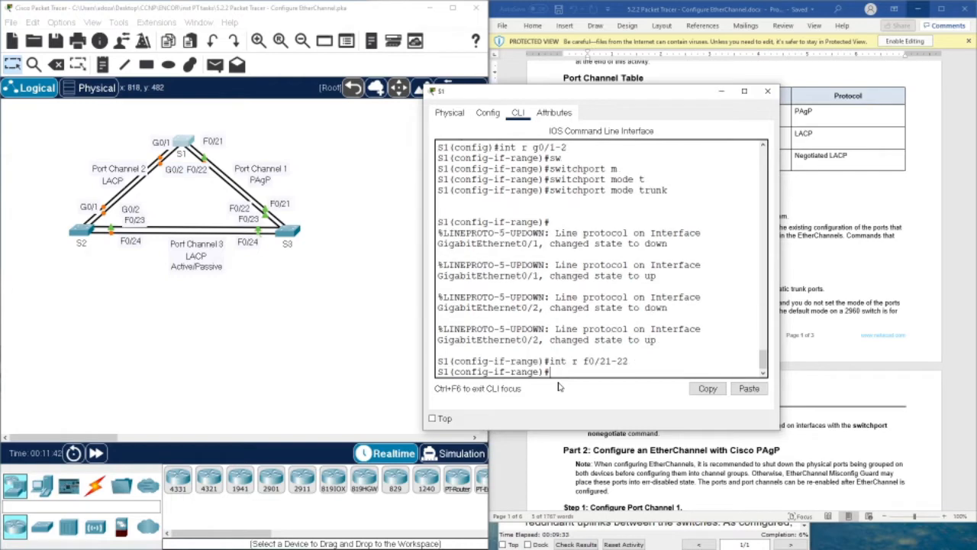
Apply "switchport mode trunk" to S1's f0/21-22 interface range.
{"action": "key", "text": "Up"}
{"action": "key", "text": "Up"}
{"action": "key", "text": "Return"}
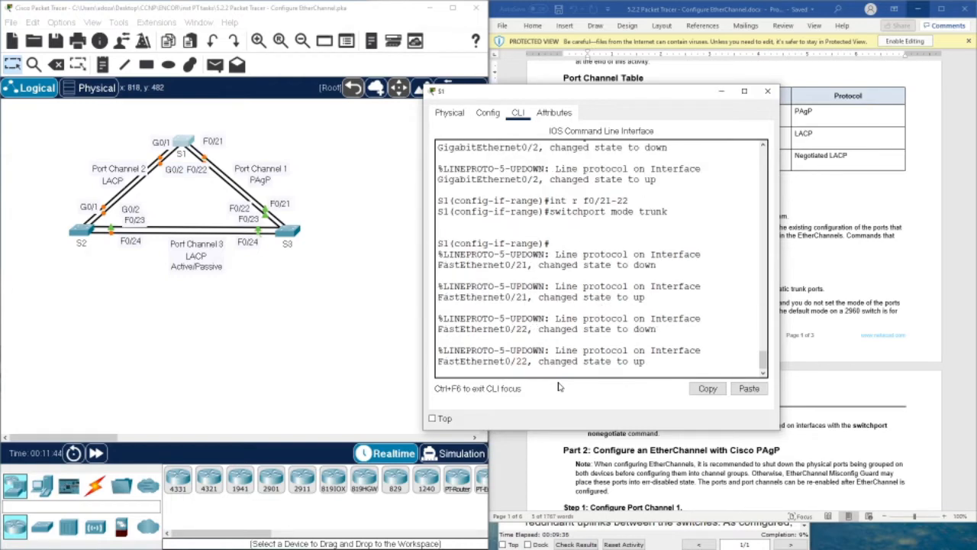
{"action": "key", "text": "Return"}
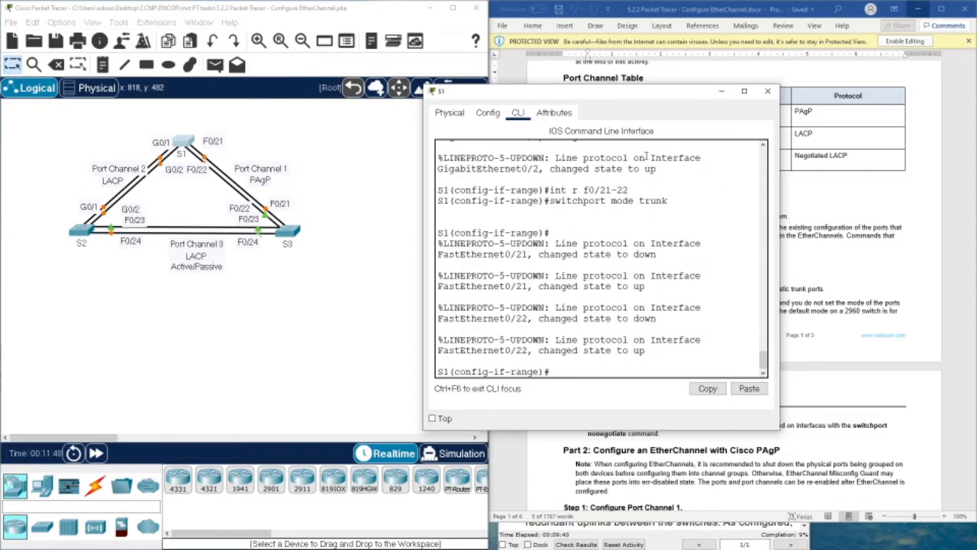
Close S1, open S3's command line and run "do show int trunk" to check its trunk ports.
{"action": "left_click", "coordinate": [768, 93]}
{"action": "left_click", "coordinate": [276, 240]}
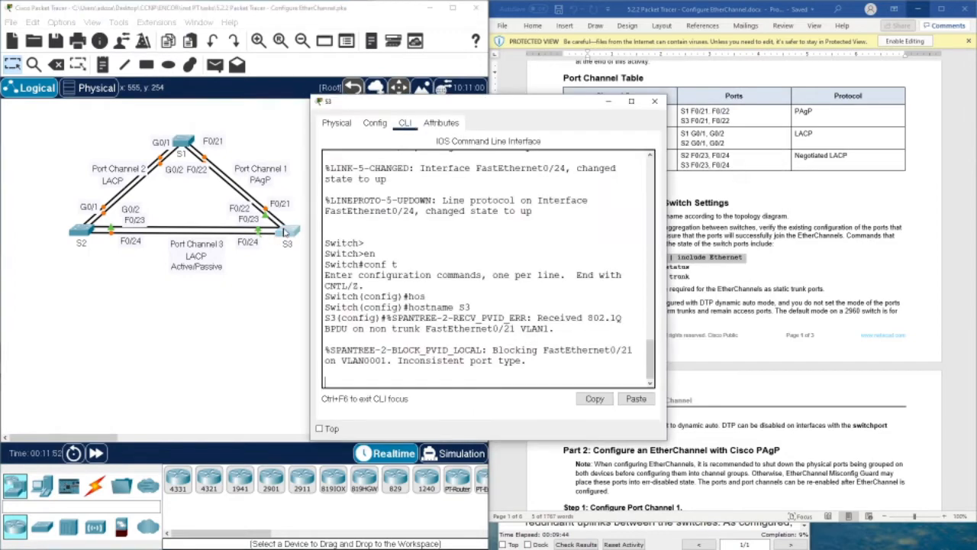
{"action": "key", "text": "Return"}
{"action": "key", "text": "Return"}
{"action": "key", "text": "Return"}
{"action": "key", "text": "Return"}
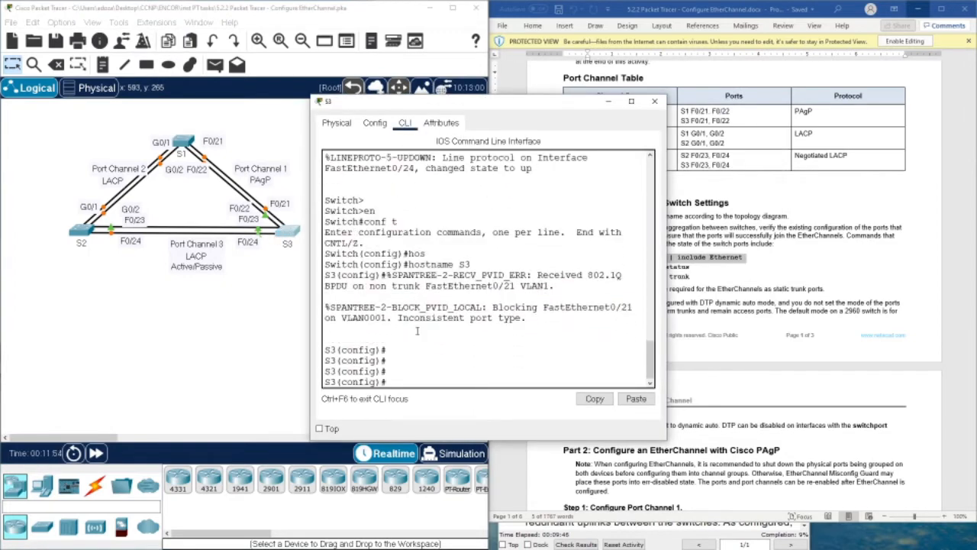
{"action": "type", "text": "do show int truc"}
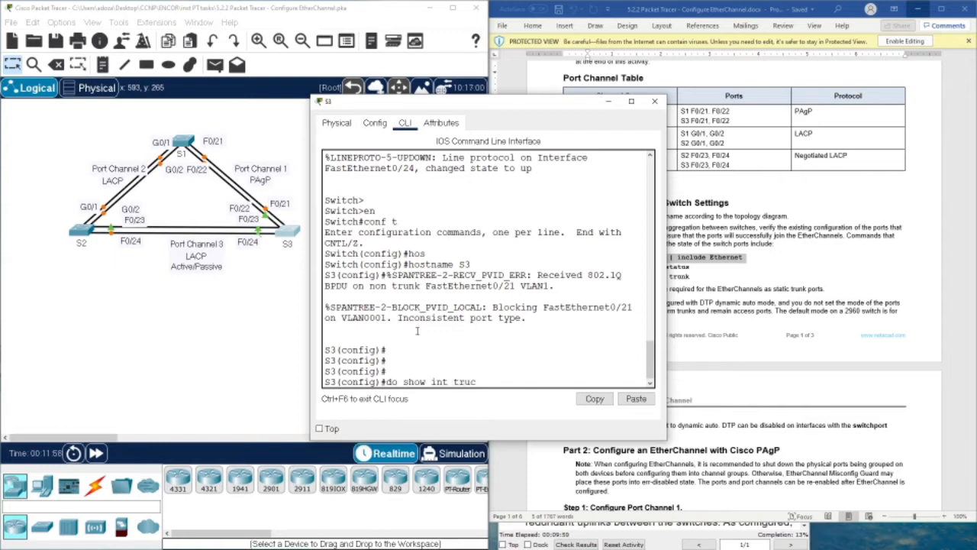
{"action": "key", "text": "BackSpace"}
{"action": "type", "text": "nk"}
{"action": "key", "text": "Return"}
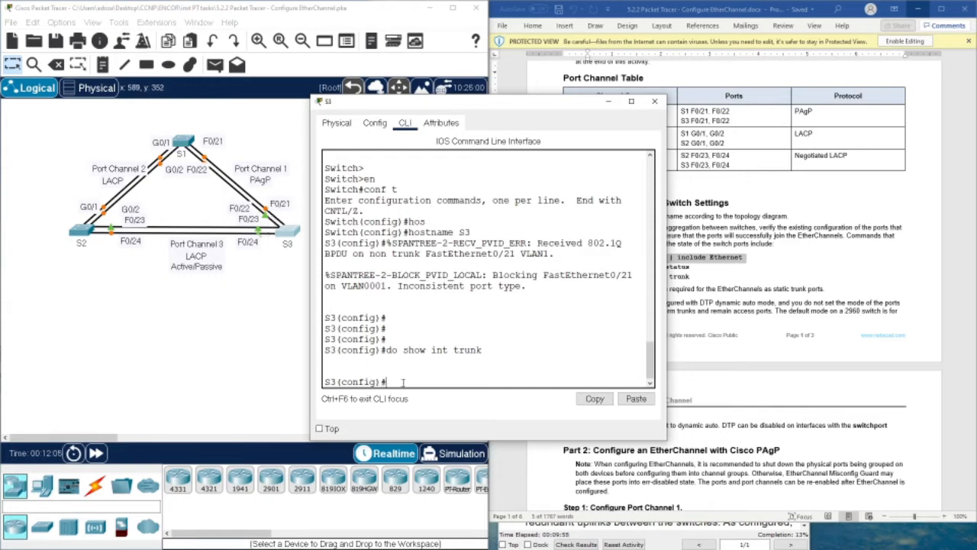
{"action": "type", "text": "int r"}
{"action": "key", "text": "Tab"}
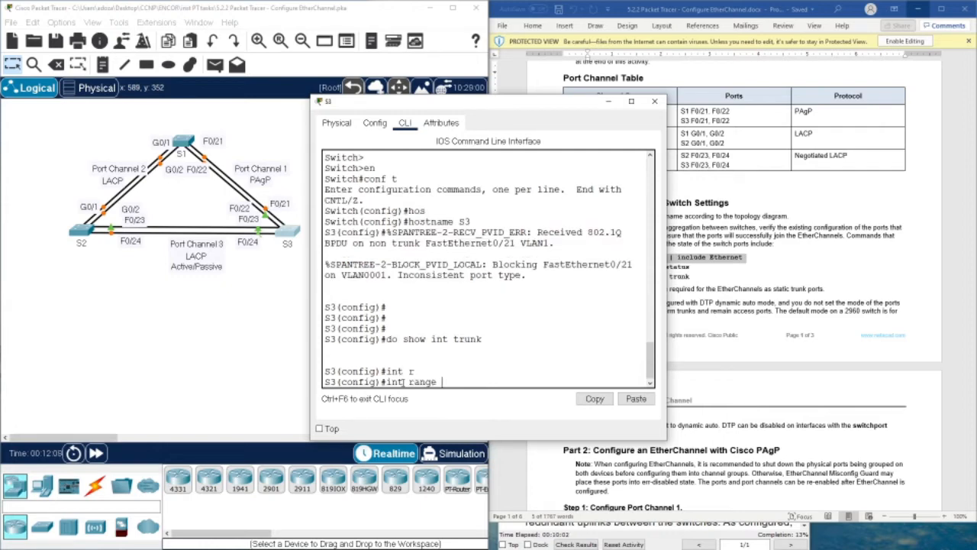
{"action": "type", "text": "f"}
{"action": "type", "text": "0"}
{"action": "type", "text": "/21"}
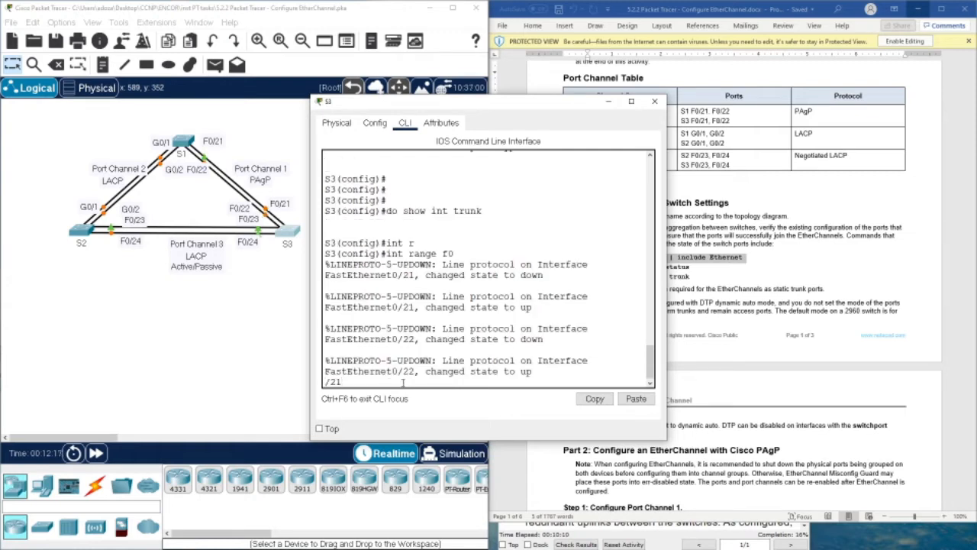
{"action": "key", "text": "BackSpace"}
{"action": "key", "text": "BackSpace"}
{"action": "key", "text": "BackSpace"}
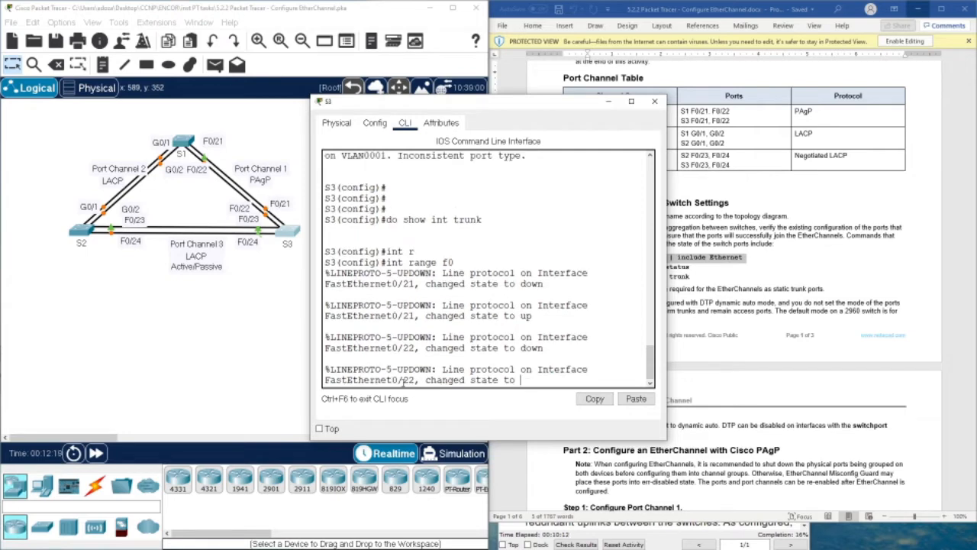
{"action": "key", "text": "BackSpace"}
{"action": "key", "text": "BackSpace"}
{"action": "key", "text": "BackSpace"}
{"action": "key", "text": "BackSpace"}
{"action": "key", "text": "BackSpace"}
{"action": "key", "text": "BackSpace"}
{"action": "key", "text": "BackSpace"}
{"action": "key", "text": "BackSpace"}
{"action": "key", "text": "BackSpace"}
{"action": "key", "text": "Return"}
{"action": "key", "text": "Return"}
{"action": "key", "text": "Return"}
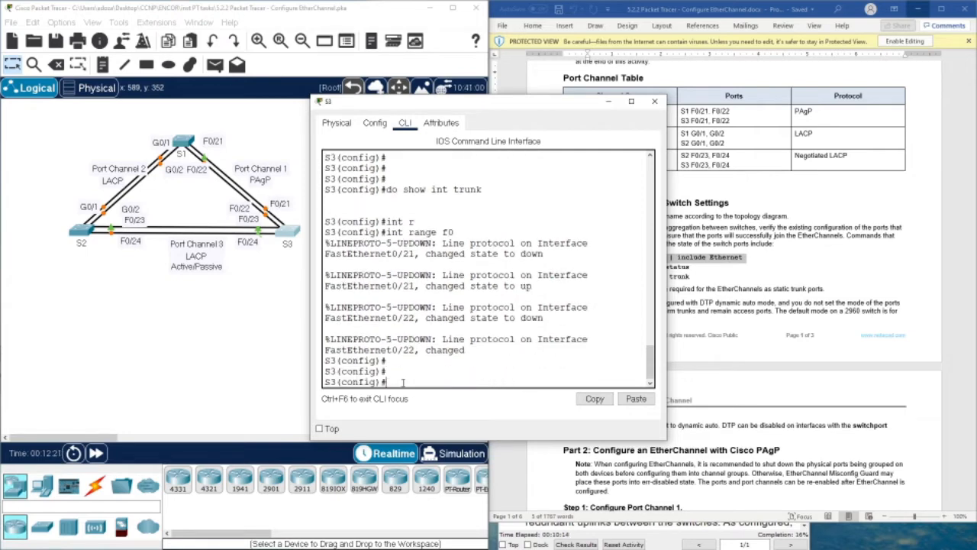
{"action": "key", "text": "Up"}
{"action": "key", "text": "BackSpace"}
{"action": "key", "text": "BackSpace"}
{"action": "key", "text": "BackSpace"}
{"action": "key", "text": "BackSpace"}
{"action": "key", "text": "BackSpace"}
{"action": "key", "text": "BackSpace"}
{"action": "key", "text": "BackSpace"}
{"action": "key", "text": "BackSpace"}
{"action": "key", "text": "BackSpace"}
{"action": "key", "text": "BackSpace"}
{"action": "key", "text": "BackSpace"}
{"action": "key", "text": "BackSpace"}
{"action": "key", "text": "BackSpace"}
{"action": "key", "text": "BackSpace"}
{"action": "key", "text": "BackSpace"}
{"action": "key", "text": "BackSpace"}
Open the combined interface range f0/21-22, f0/23-24 on S3.
{"action": "type", "text": "int r f0/21-22"}
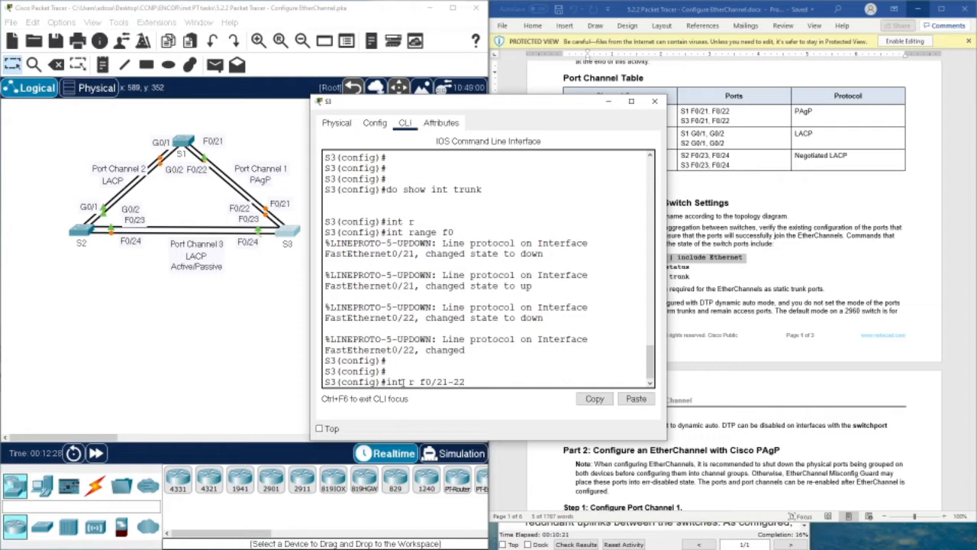
{"action": "type", "text": ", g0"}
{"action": "type", "text": "/"}
{"action": "key", "text": "BackSpace"}
{"action": "key", "text": "BackSpace"}
{"action": "type", "text": "f0"}
{"action": "type", "text": "/"}
{"action": "type", "text": "23/"}
{"action": "key", "text": "BackSpace"}
{"action": "type", "text": "-24"}
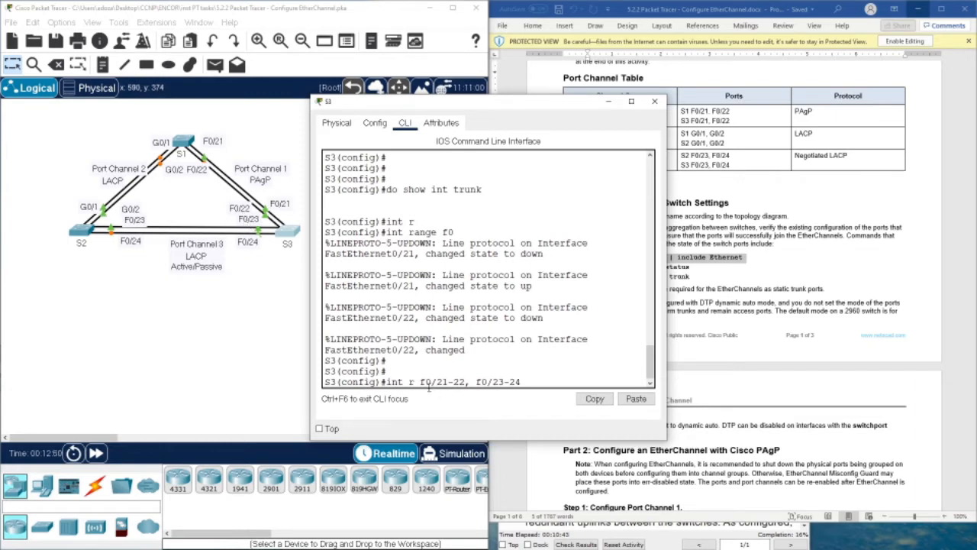
{"action": "key", "text": "Return"}
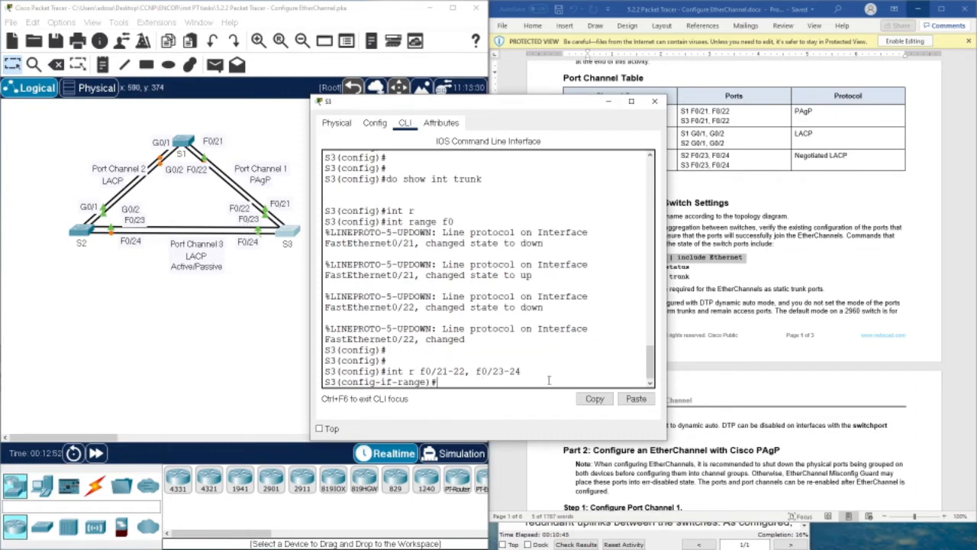
Apply "switchport mode trunk" to S3's f0/21-22 and f0/23-24 interfaces.
{"action": "type", "text": "ws"}
{"action": "key", "text": "Tab"}
{"action": "key", "text": "BackSpace"}
{"action": "type", "text": "sw"}
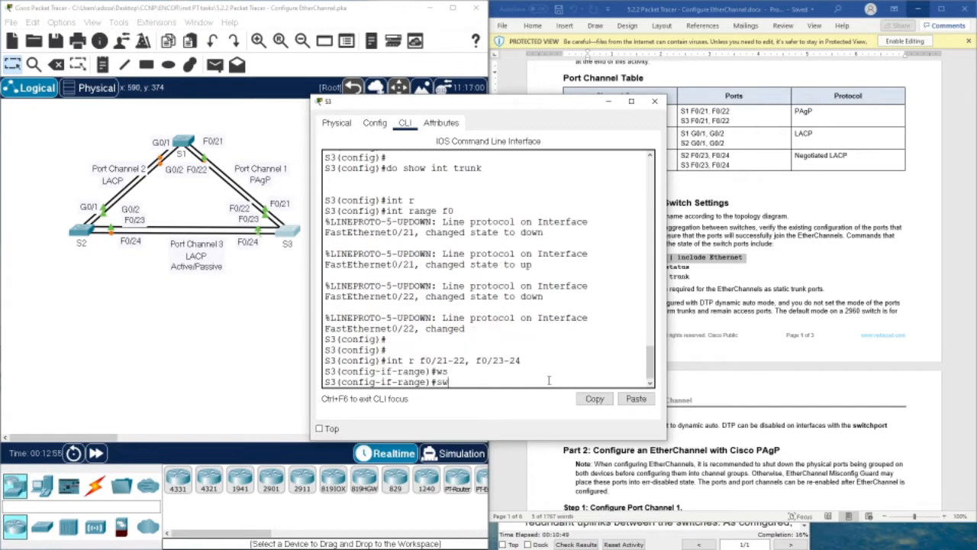
{"action": "key", "text": "Tab"}
{"action": "type", "text": "m"}
{"action": "key", "text": "Tab"}
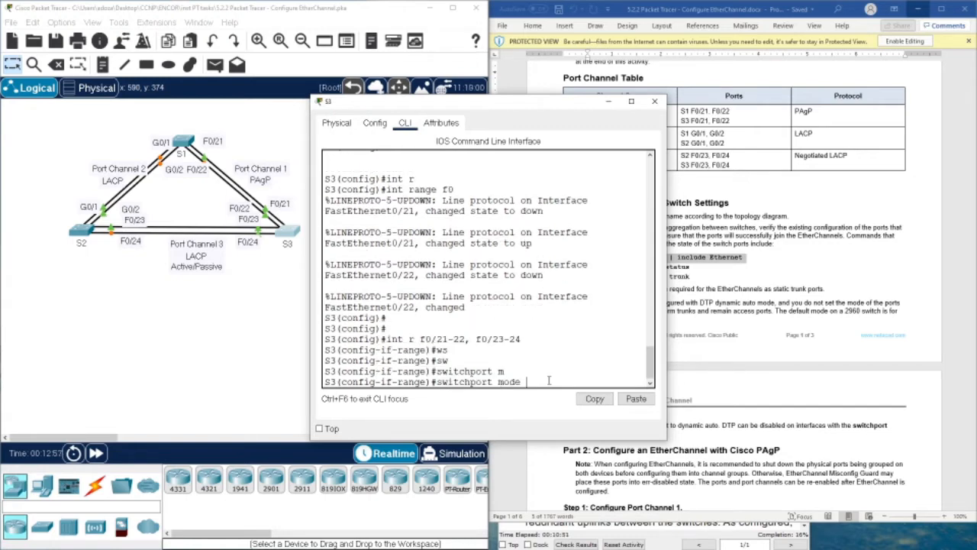
{"action": "type", "text": "t"}
{"action": "key", "text": "Tab"}
{"action": "key", "text": "Return"}
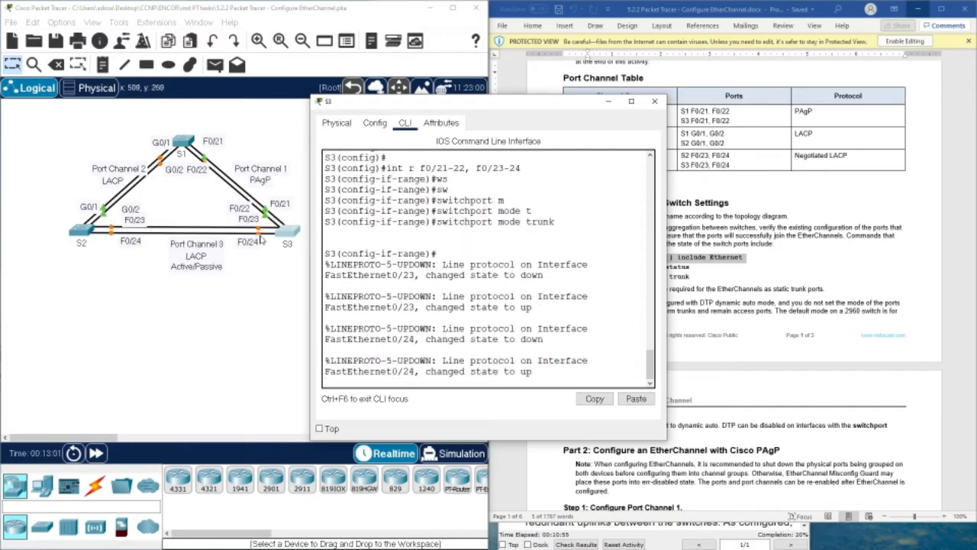
Close S3, go to S2's command line and open the combined interface range g0/1-2 , f0/23-24.
{"action": "left_click", "coordinate": [654, 101]}
{"action": "left_click", "coordinate": [90, 228]}
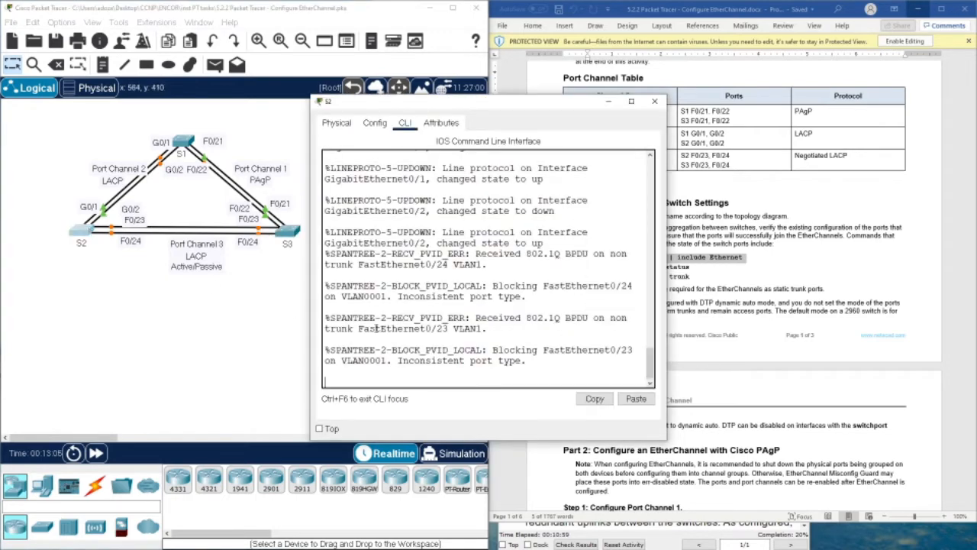
{"action": "key", "text": "Return"}
{"action": "key", "text": "Return"}
{"action": "key", "text": "Return"}
{"action": "key", "text": "Return"}
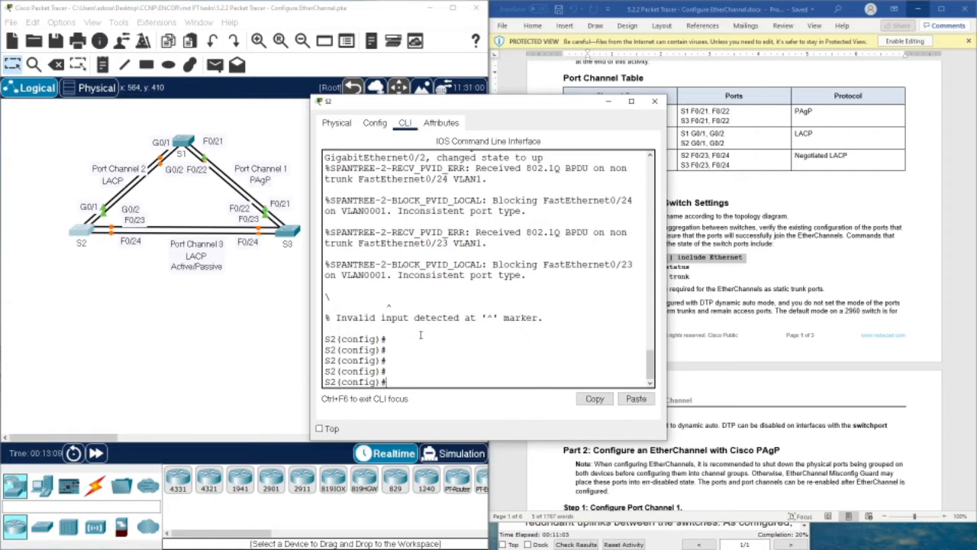
{"action": "type", "text": "int r g0/1-2 , f0"}
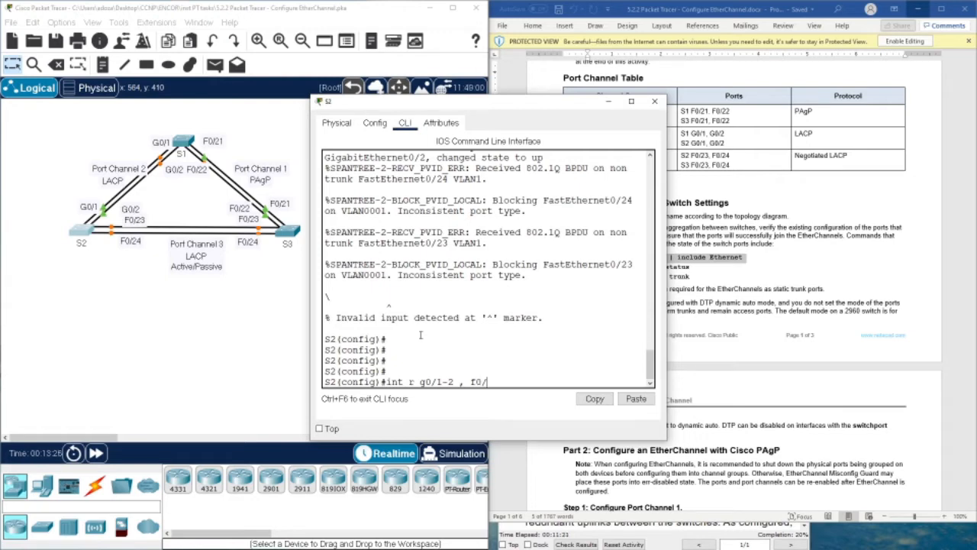
{"action": "type", "text": "/23"}
{"action": "type", "text": "-24"}
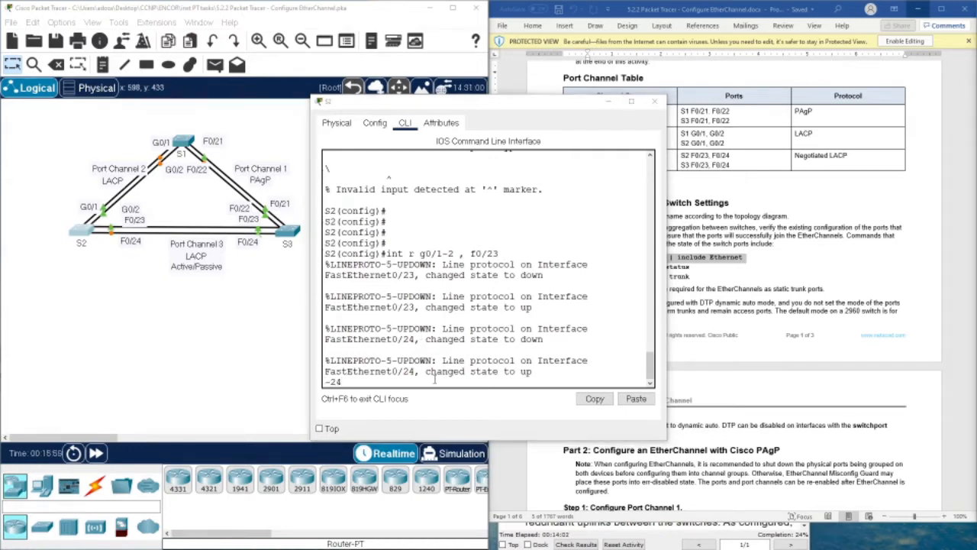
{"action": "left_click", "coordinate": [435, 380]}
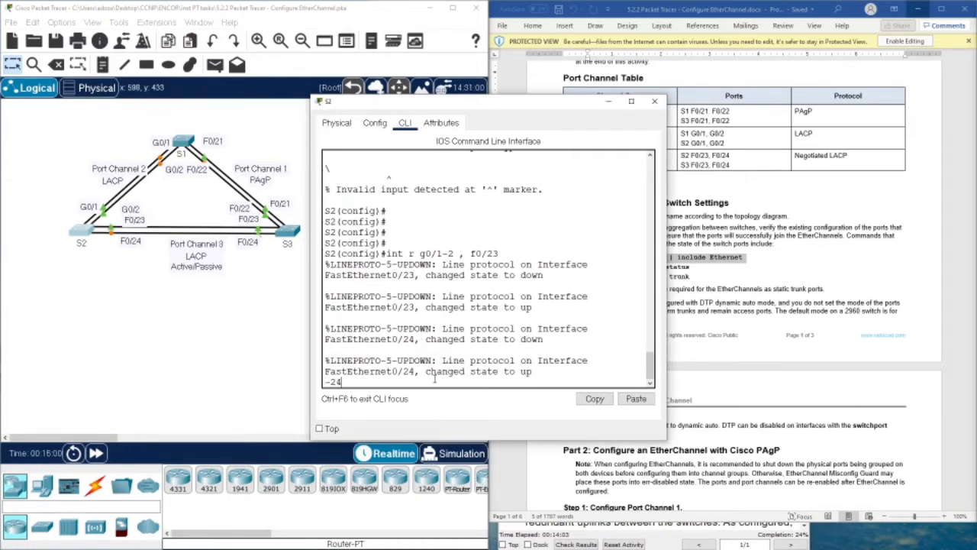
{"action": "key", "text": "Return"}
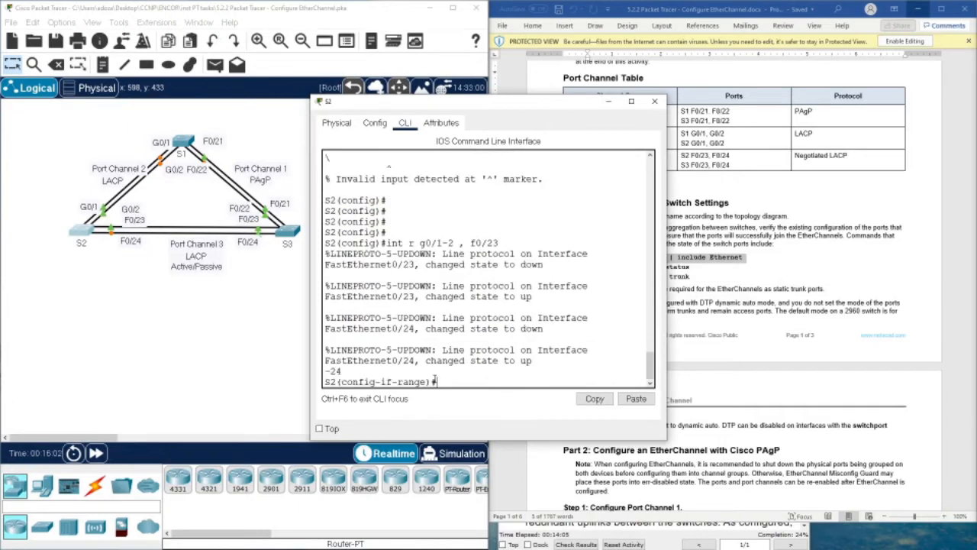
Apply "switchport mode trunk" to S2's g0/1-2 and f0/23-24 interfaces.
{"action": "type", "text": "sw"}
{"action": "key", "text": "Tab"}
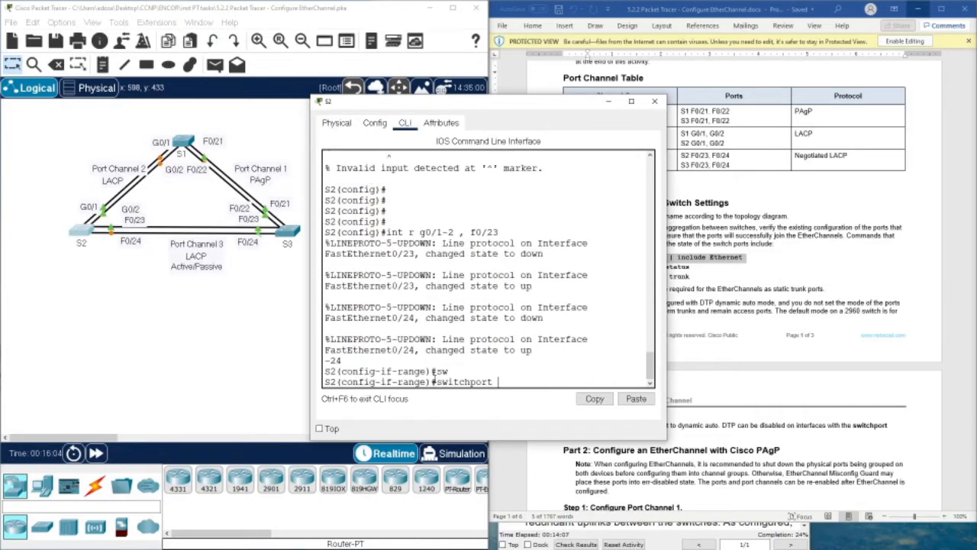
{"action": "type", "text": "m"}
{"action": "key", "text": "Tab"}
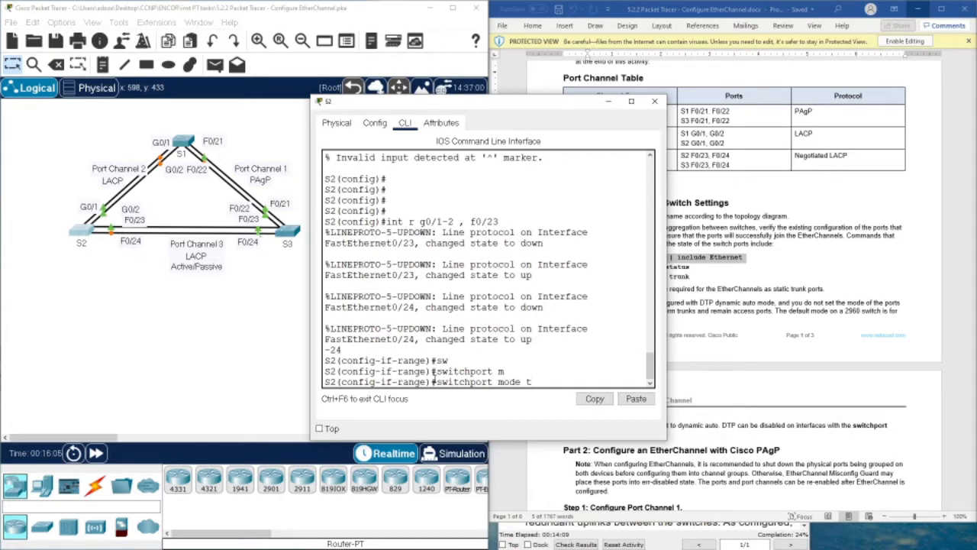
{"action": "type", "text": "e"}
{"action": "key", "text": "Tab"}
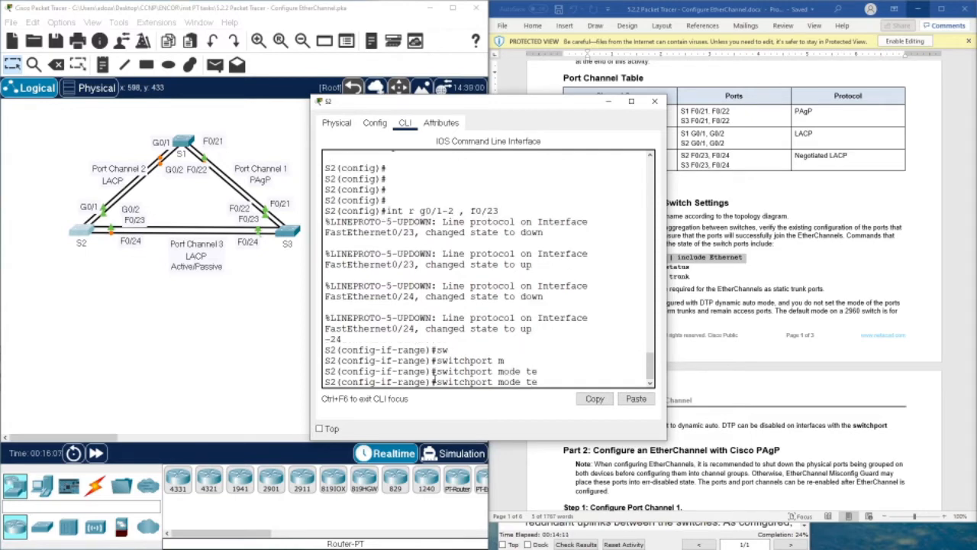
{"action": "key", "text": "BackSpace"}
{"action": "type", "text": "r"}
{"action": "key", "text": "Tab"}
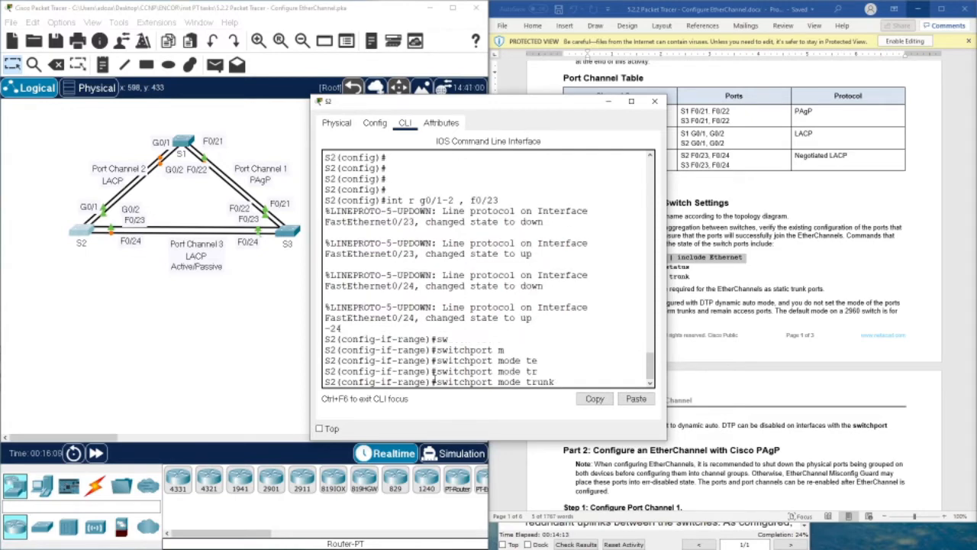
{"action": "key", "text": "Return"}
{"action": "key", "text": "Return"}
{"action": "key", "text": "Return"}
{"action": "key", "text": "Return"}
{"action": "key", "text": "Return"}
{"action": "key", "text": "Return"}
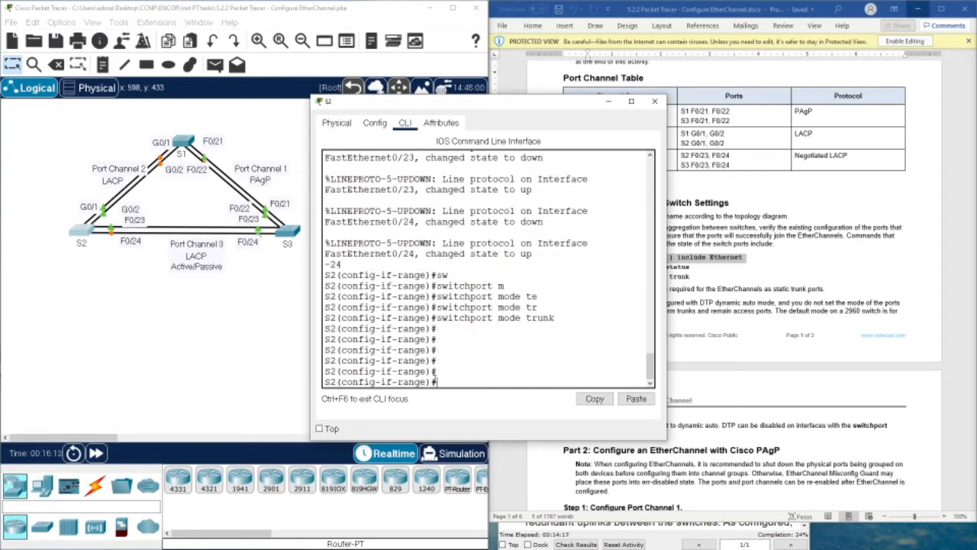
Return S2 to global configuration mode and list its trunk interfaces with "do show int tr".
{"action": "type", "text": "exit"}
{"action": "key", "text": "Return"}
{"action": "type", "text": "show "}
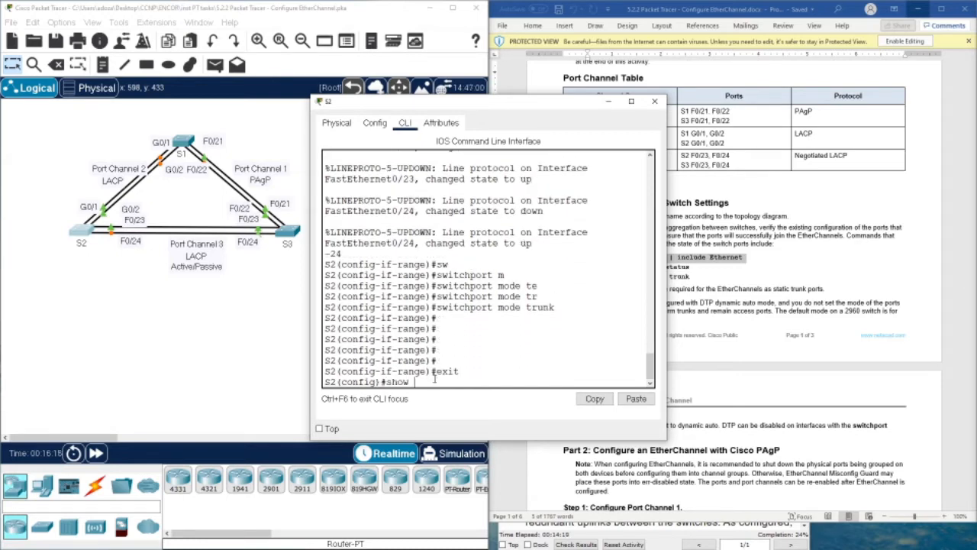
{"action": "type", "text": "int tr"}
{"action": "key", "text": "Return"}
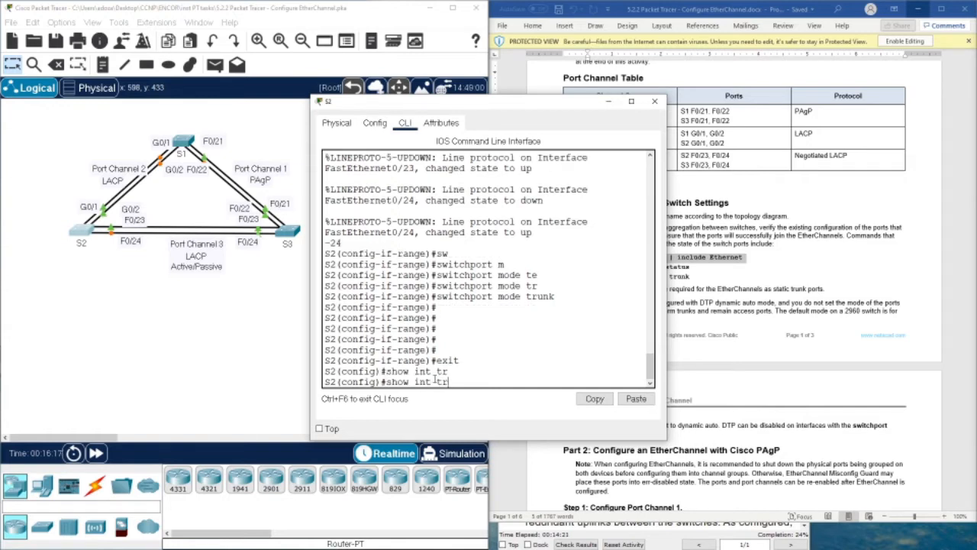
{"action": "key", "text": "Up"}
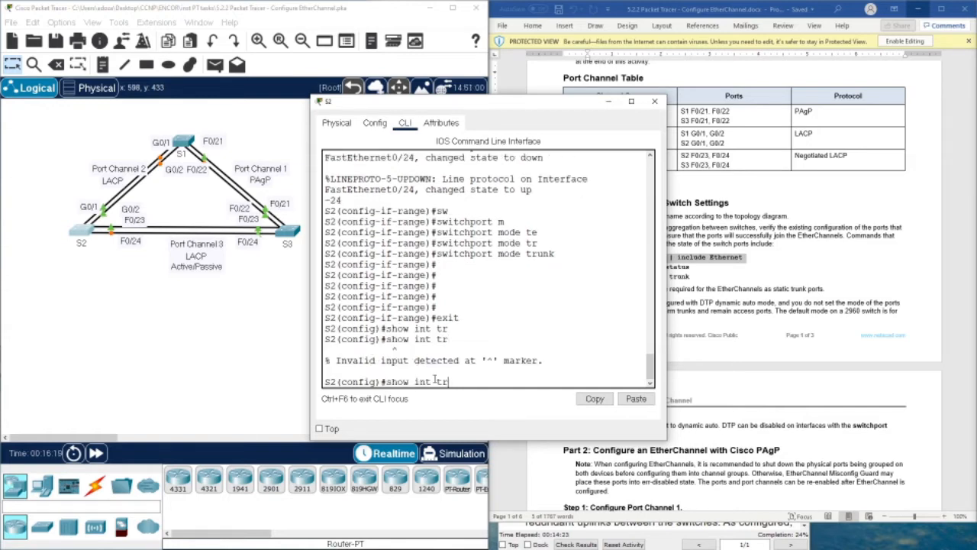
{"action": "key", "text": "ctrl+a"}
{"action": "type", "text": "do"}
{"action": "key", "text": "Return"}
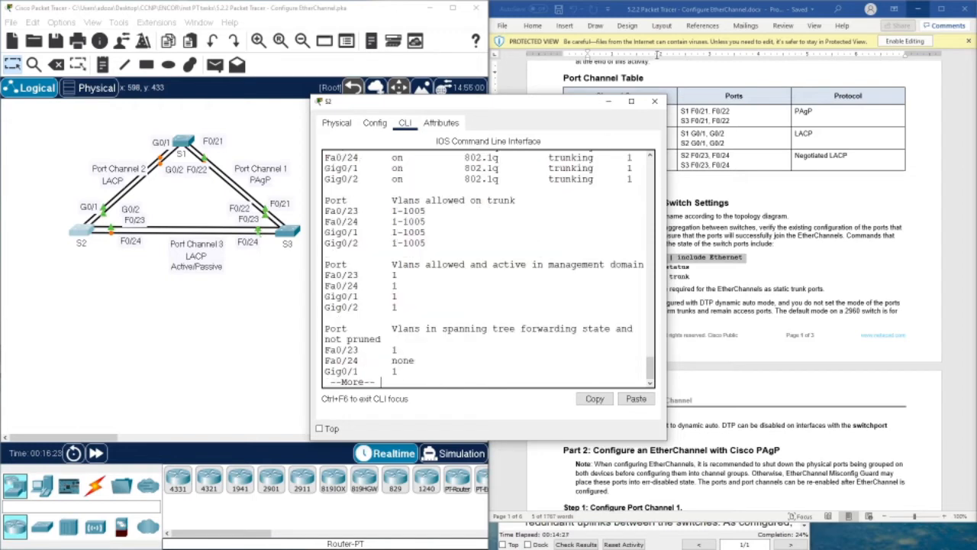
Enlarge S2's command line, examine the mode, encapsulation, status and native VLAN of its trunk ports, and close S2.
{"action": "left_click", "coordinate": [631, 101]}
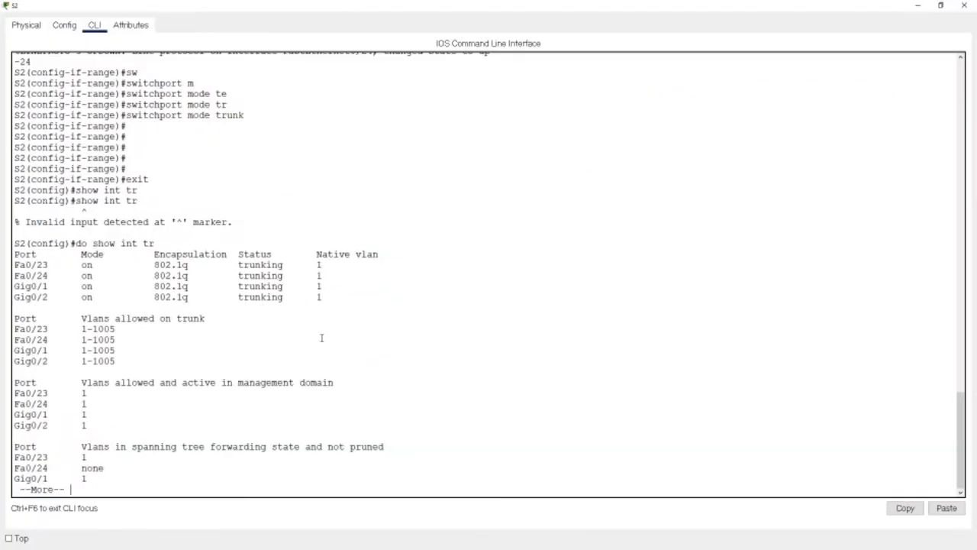
{"action": "left_click_drag", "start_coordinate": [17, 265], "coordinate": [351, 296]}
{"action": "left_click", "coordinate": [964, 6]}
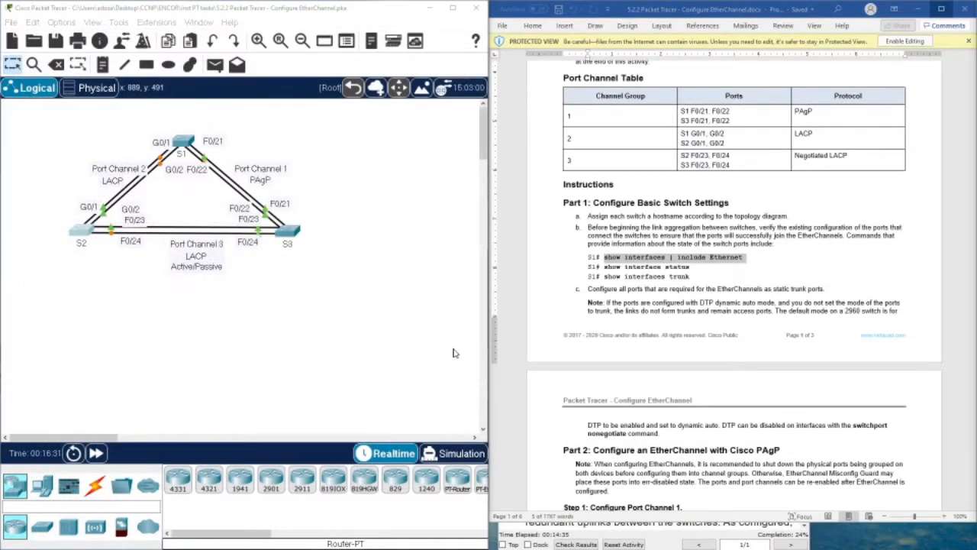
Read Part 2, Step 1 of the lab instructions, examining the commands that put S1's f0/21-22 into channel group 1.
{"action": "scroll", "coordinate": [590, 181], "scroll_direction": "down", "scroll_amount": 5}
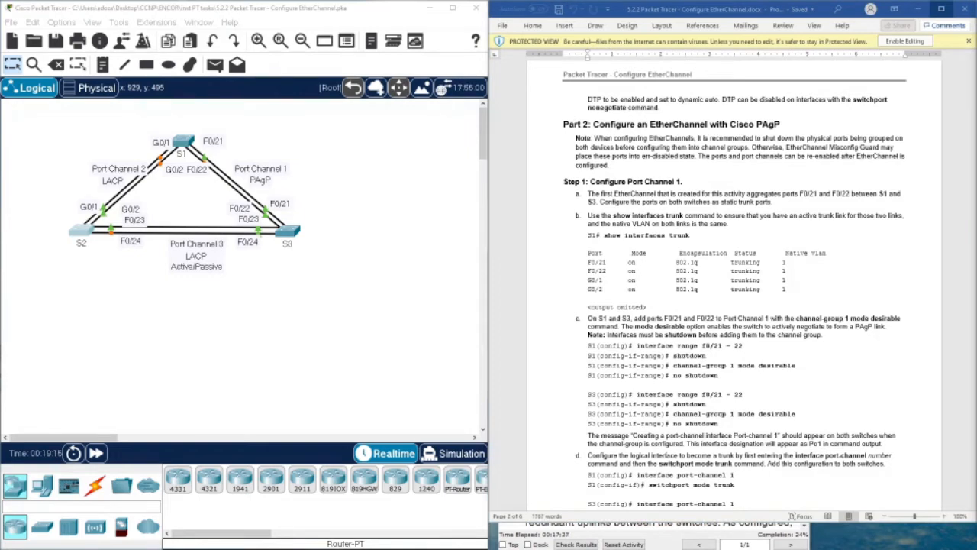
{"action": "scroll", "coordinate": [603, 273], "scroll_direction": "up", "scroll_amount": 2}
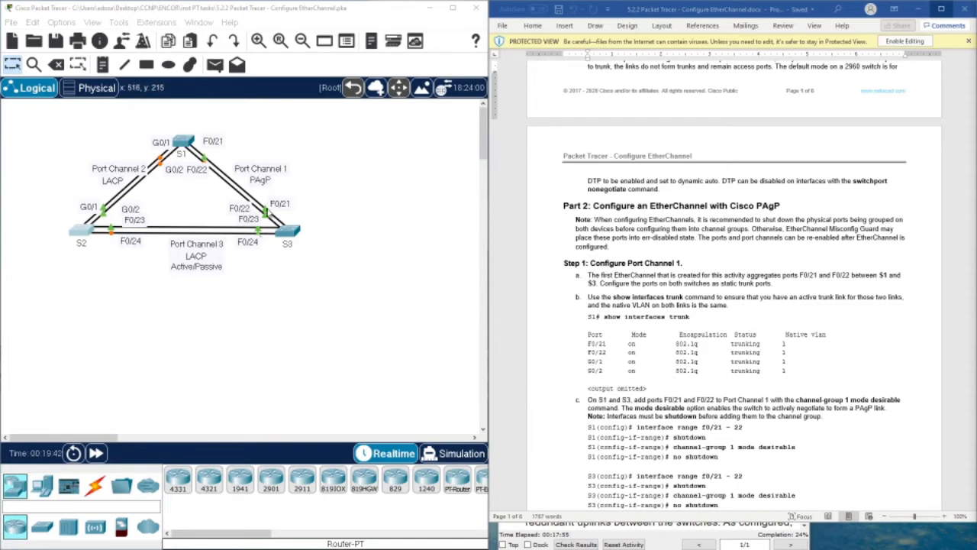
{"action": "scroll", "coordinate": [644, 275], "scroll_direction": "down", "scroll_amount": 2}
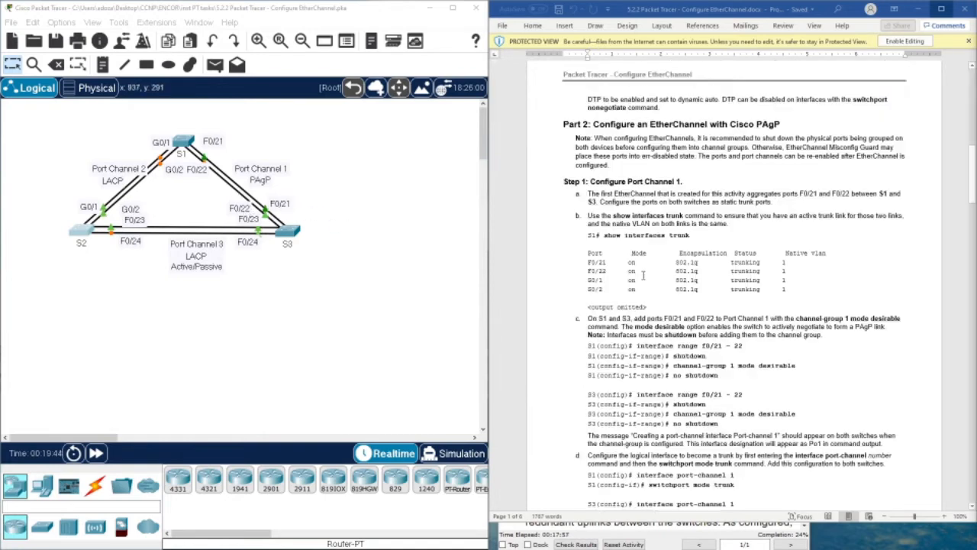
{"action": "left_click_drag", "start_coordinate": [637, 346], "coordinate": [740, 346]}
{"action": "double_click", "coordinate": [685, 355]}
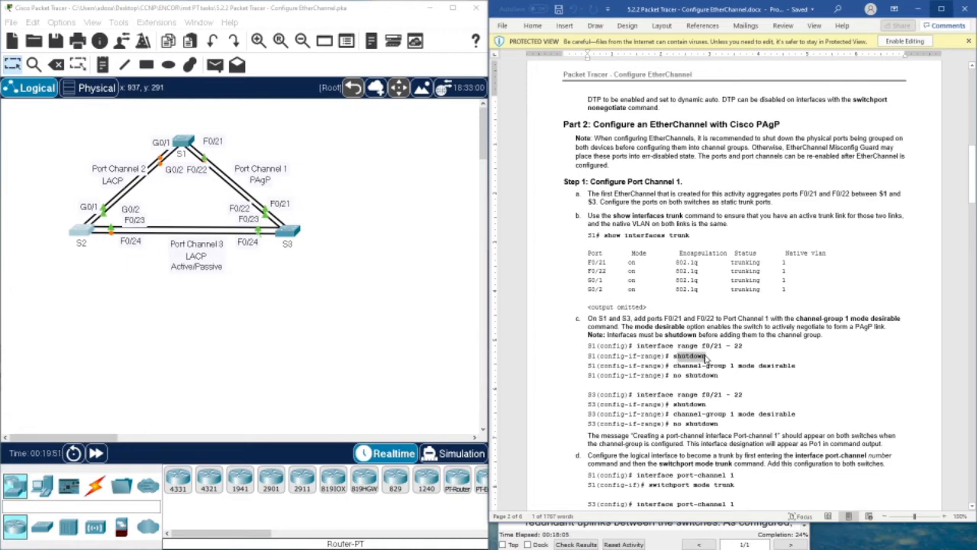
{"action": "left_click", "coordinate": [683, 367]}
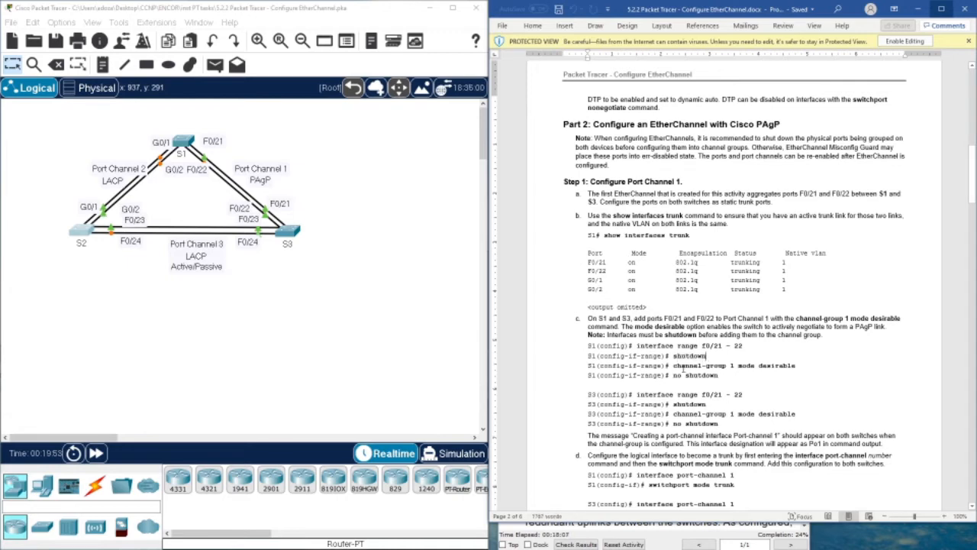
{"action": "left_click_drag", "start_coordinate": [675, 367], "coordinate": [802, 366]}
{"action": "left_click", "coordinate": [735, 368]}
{"action": "left_click", "coordinate": [742, 367]}
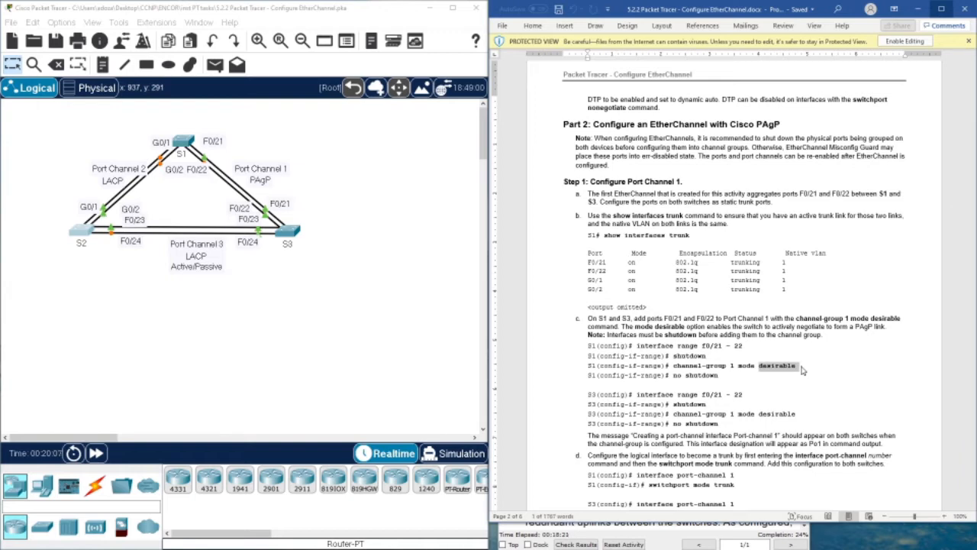
Examine the instructions' no shutdown command, the matching S3 commands and the trunk configuration of interface port-channel 1.
{"action": "scroll", "coordinate": [800, 370], "scroll_direction": "down", "scroll_amount": 3}
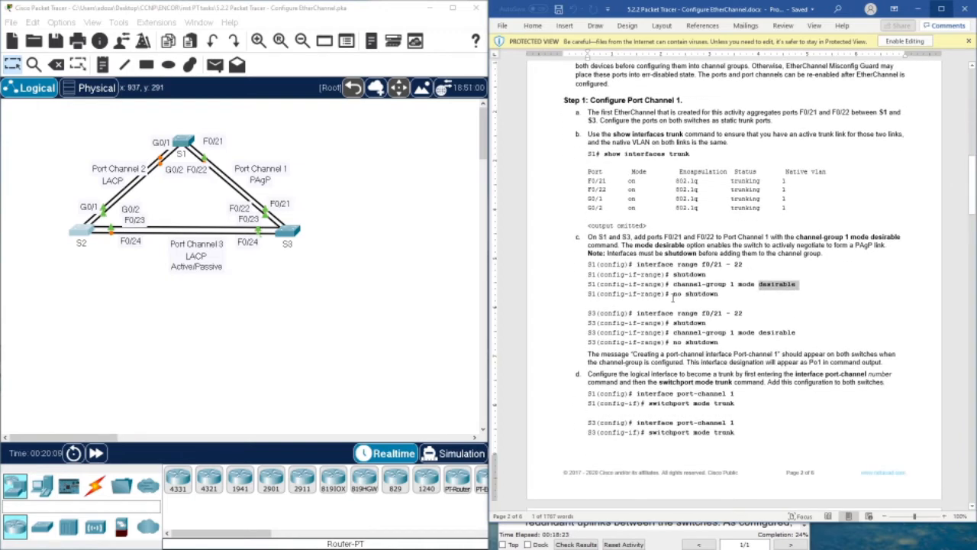
{"action": "left_click_drag", "start_coordinate": [673, 294], "coordinate": [722, 297]}
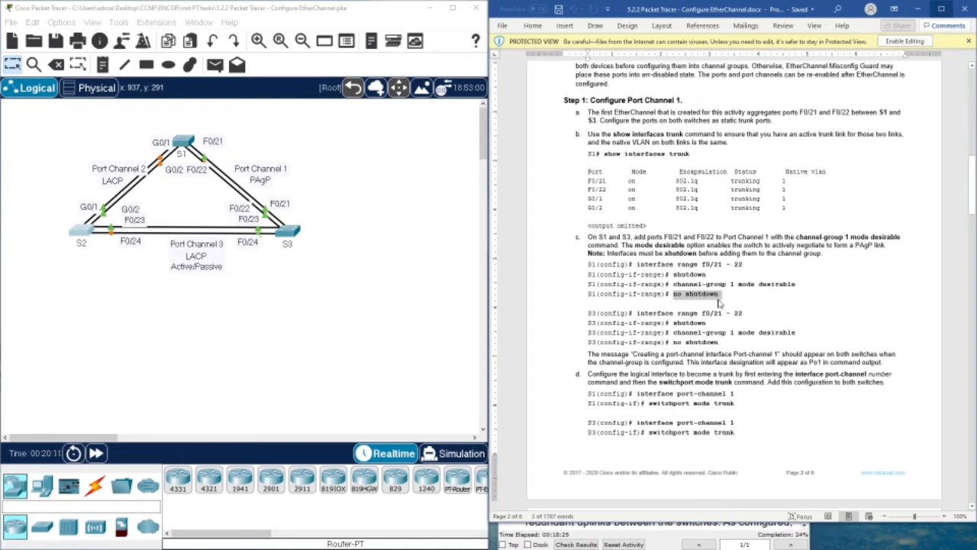
{"action": "left_click_drag", "start_coordinate": [586, 265], "coordinate": [600, 265]}
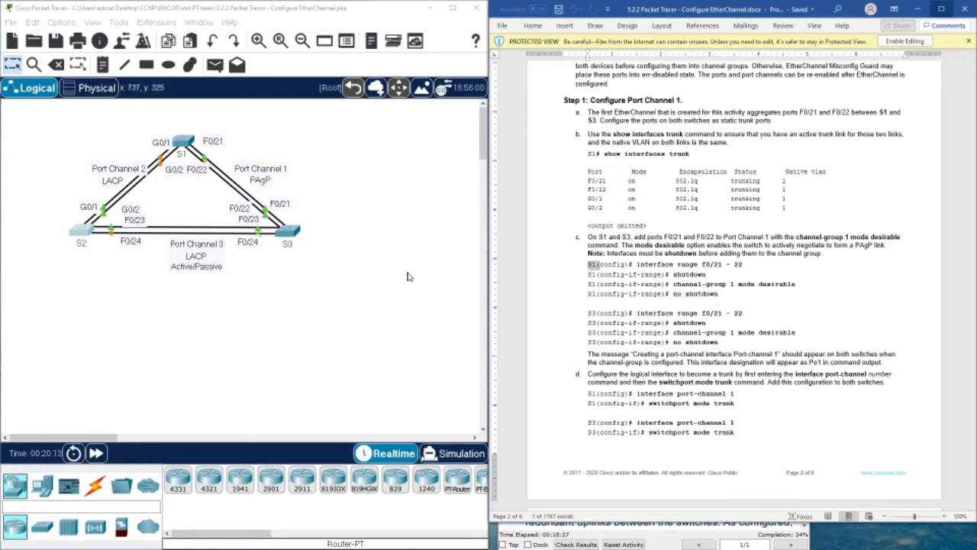
{"action": "left_click_drag", "start_coordinate": [673, 333], "coordinate": [776, 337]}
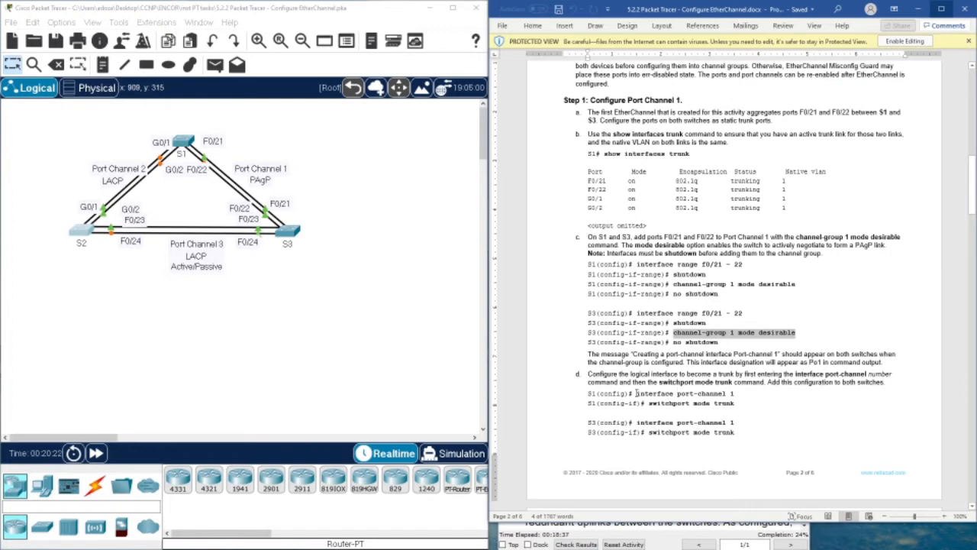
{"action": "left_click_drag", "start_coordinate": [638, 393], "coordinate": [730, 396]}
{"action": "left_click_drag", "start_coordinate": [649, 403], "coordinate": [743, 402]}
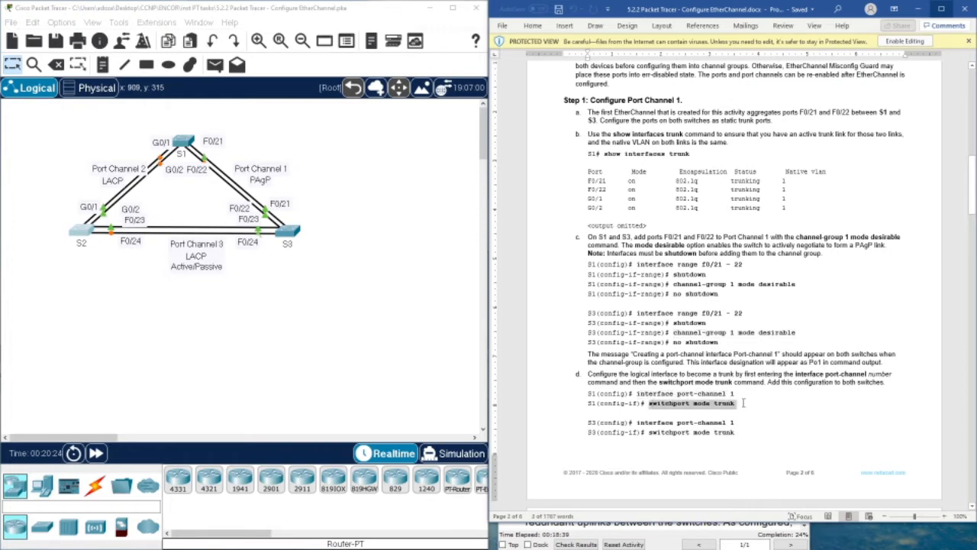
{"action": "scroll", "coordinate": [685, 405], "scroll_direction": "down", "scroll_amount": 2}
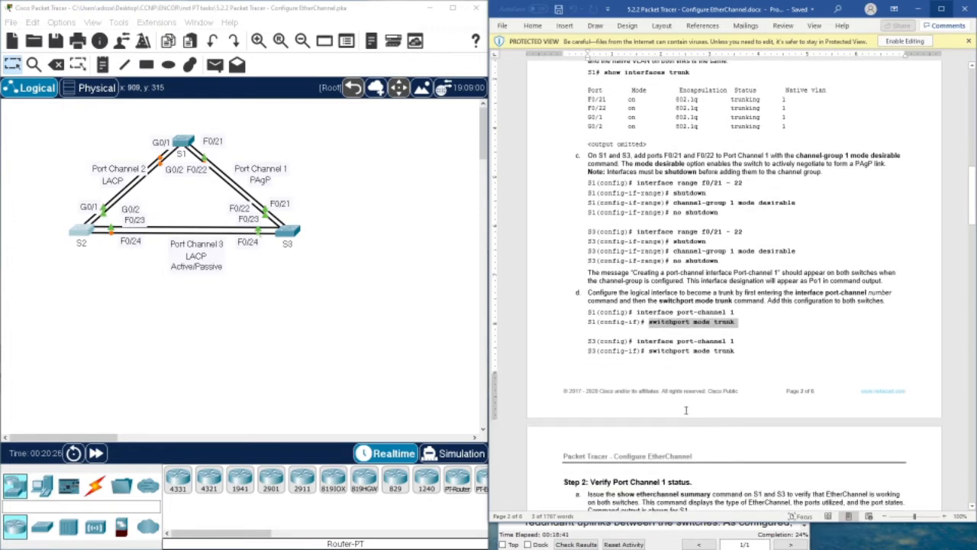
{"action": "scroll", "coordinate": [679, 402], "scroll_direction": "up", "scroll_amount": 2}
Open S1's command line and exit interface range mode to global configuration mode.
{"action": "left_click", "coordinate": [183, 142]}
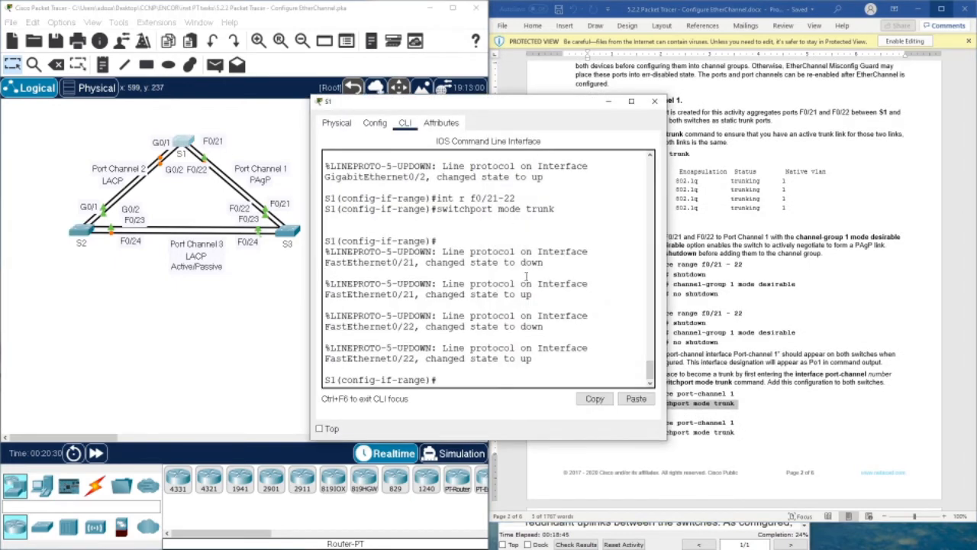
{"action": "key", "text": "Return"}
{"action": "key", "text": "Return"}
{"action": "key", "text": "Return"}
{"action": "type", "text": "exit"}
{"action": "key", "text": "Return"}
{"action": "key", "text": "Return"}
{"action": "key", "text": "Return"}
{"action": "key", "text": "Return"}
{"action": "key", "text": "Return"}
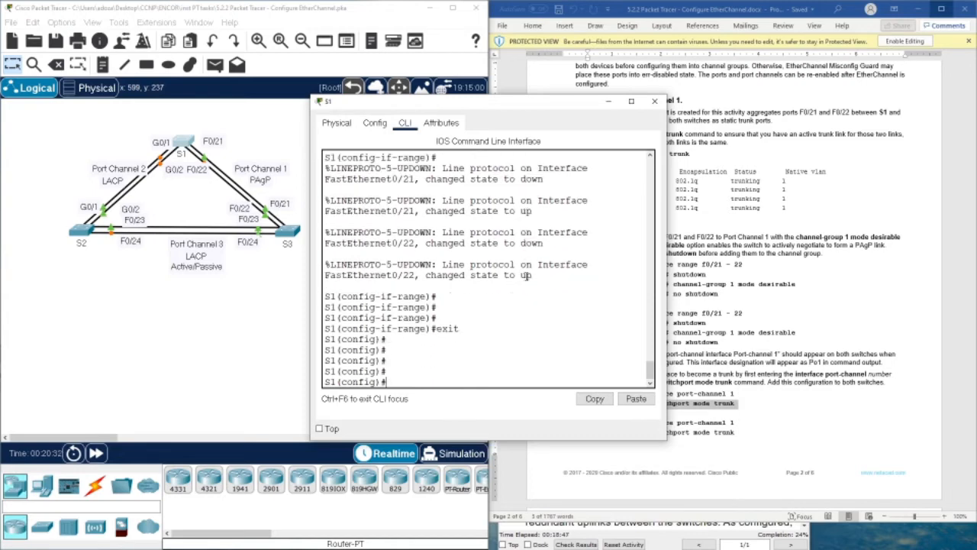
Open interface range f0/21-22 on S1 and shut both ports down.
{"action": "type", "text": "int r"}
{"action": "type", "text": " f0/"}
{"action": "type", "text": "1"}
{"action": "type", "text": "1-22"}
{"action": "key", "text": "Return"}
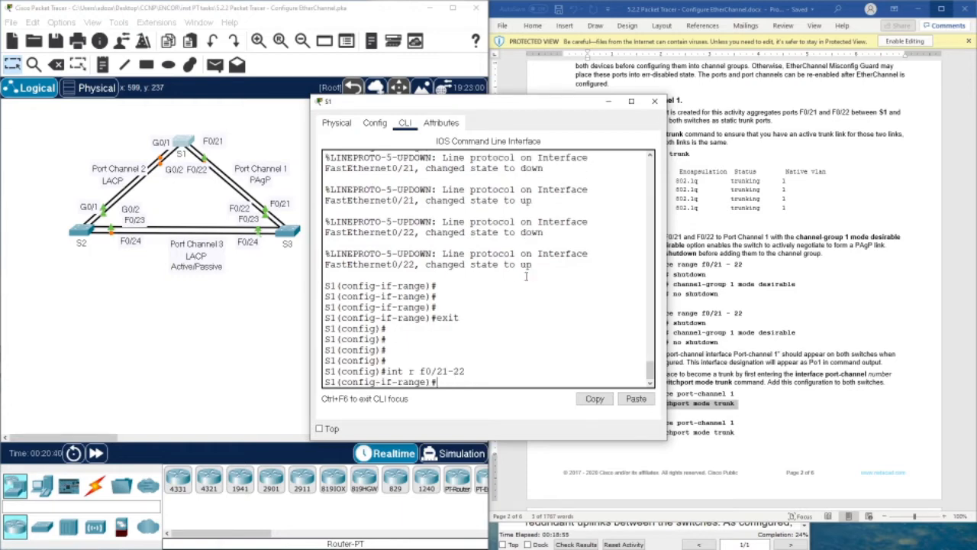
{"action": "type", "text": "sh"}
{"action": "key", "text": "Tab"}
{"action": "key", "text": "Return"}
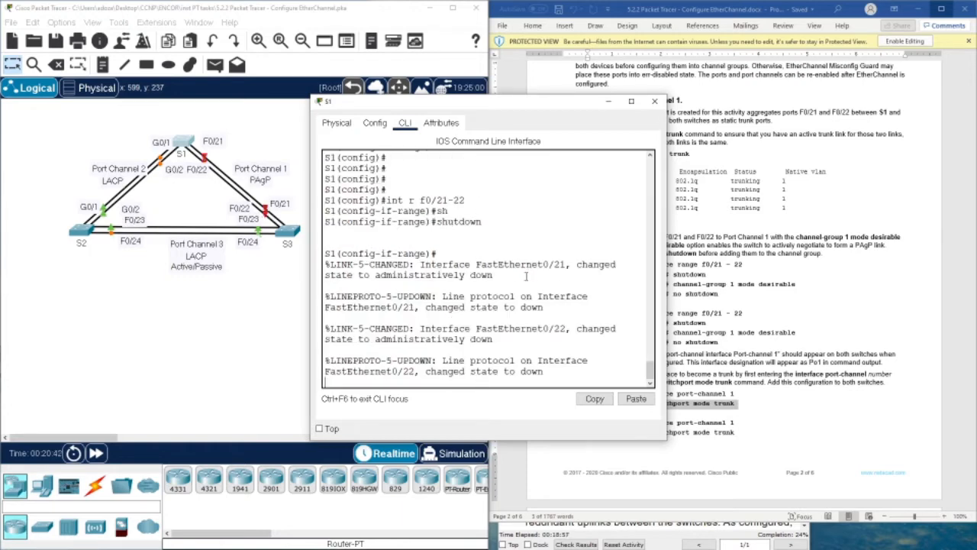
{"action": "key", "text": "Return"}
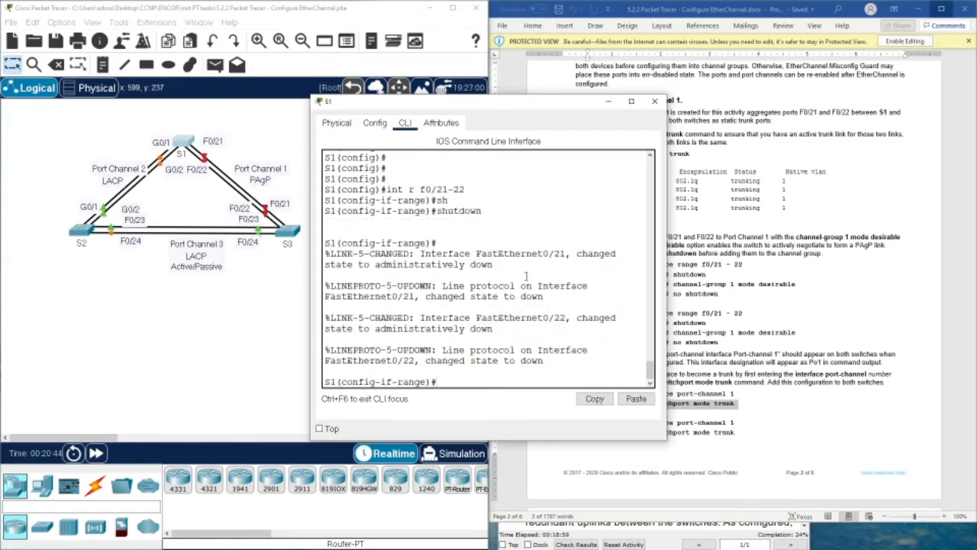
Apply "channel-group 1 mode desirable" to S1's f0/21-22 interfaces.
{"action": "type", "text": "cha"}
{"action": "key", "text": "Tab"}
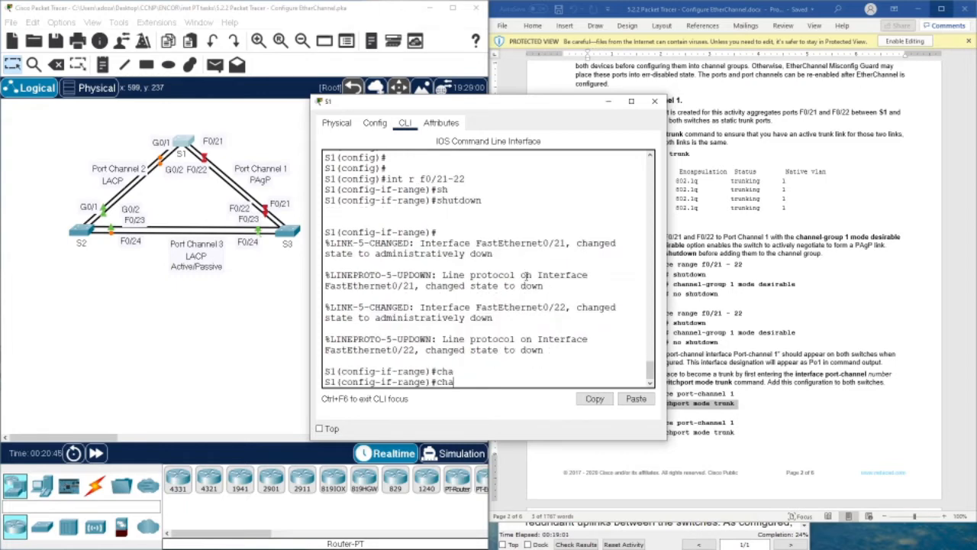
{"action": "type", "text": "nn"}
{"action": "key", "text": "Tab"}
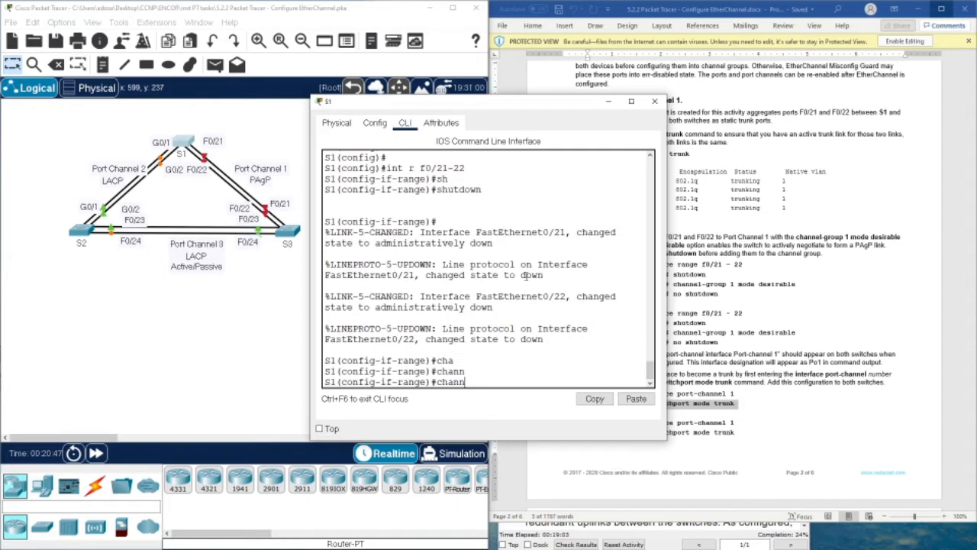
{"action": "type", "text": "el-group 1 mode des"}
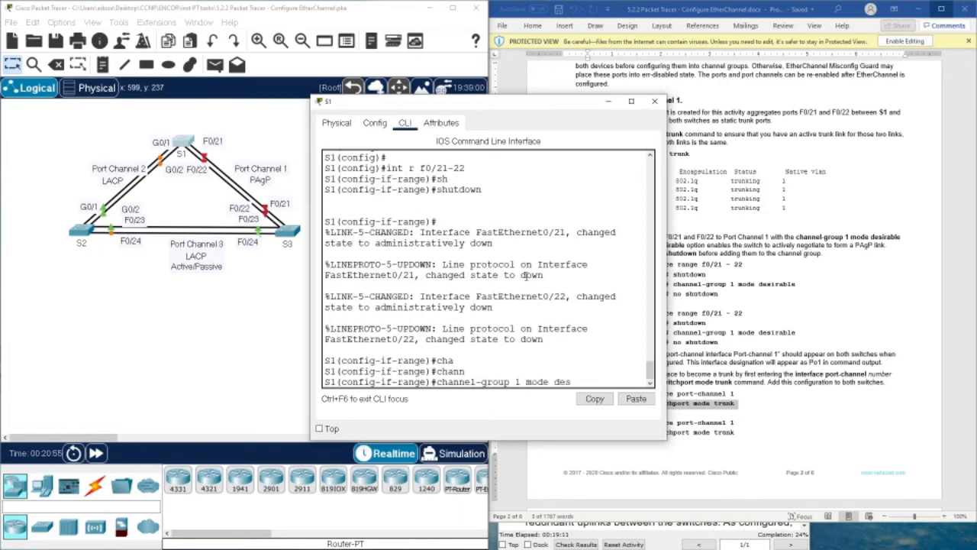
{"action": "key", "text": "Tab"}
{"action": "key", "text": "Return"}
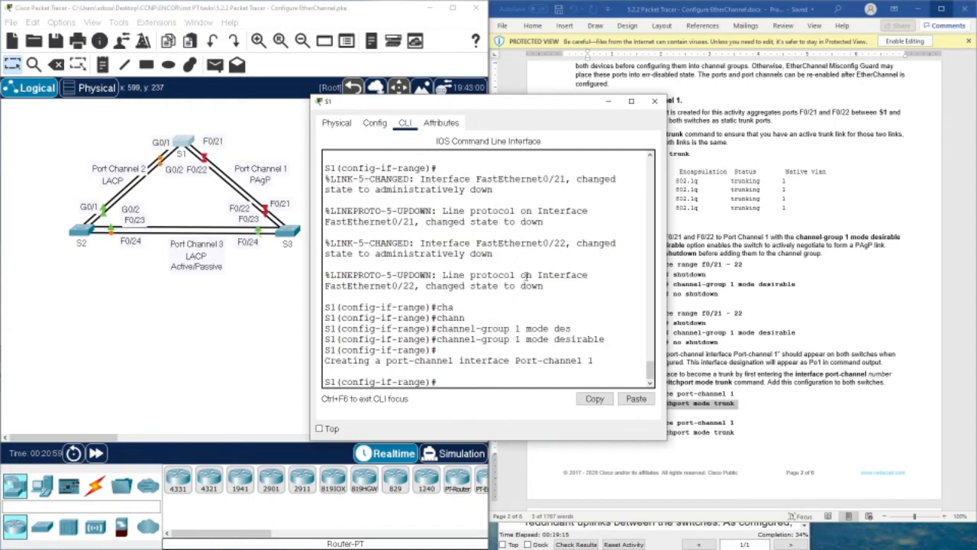
Re-enable S1's f0/21-22 interfaces with "no shutdown".
{"action": "type", "text": "no sh"}
{"action": "key", "text": "Tab"}
{"action": "key", "text": "Return"}
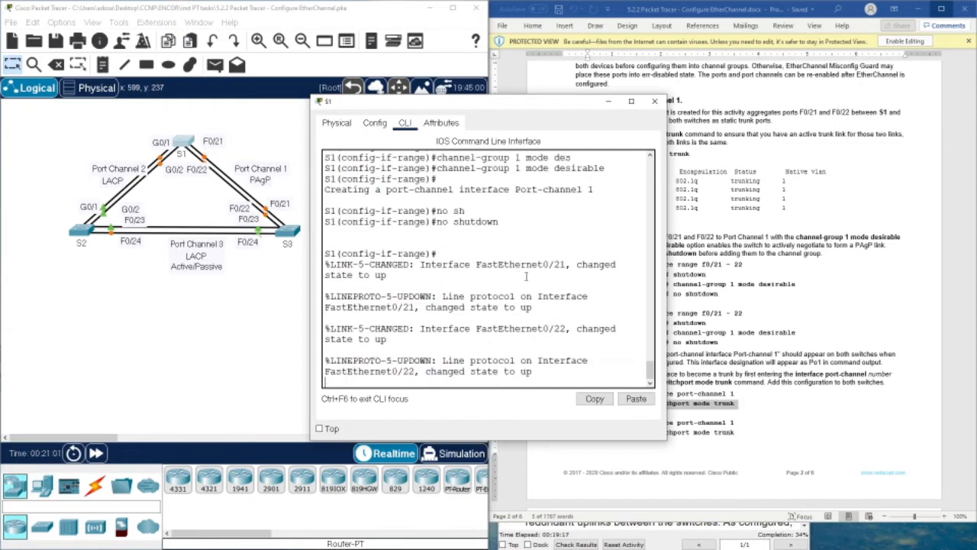
{"action": "key", "text": "Return"}
{"action": "key", "text": "Return"}
{"action": "key", "text": "Return"}
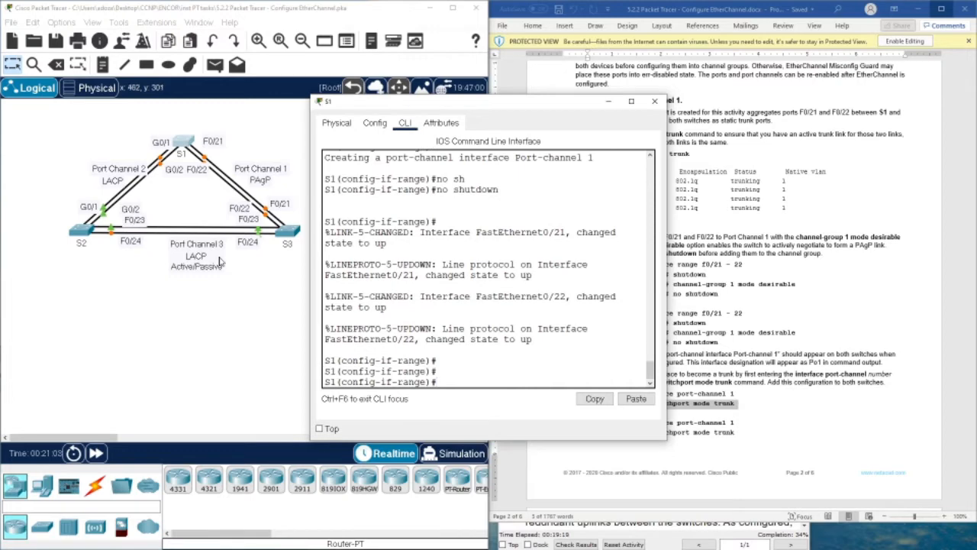
Open S3's command line and exit interface range mode to global configuration mode.
{"action": "left_click", "coordinate": [290, 233]}
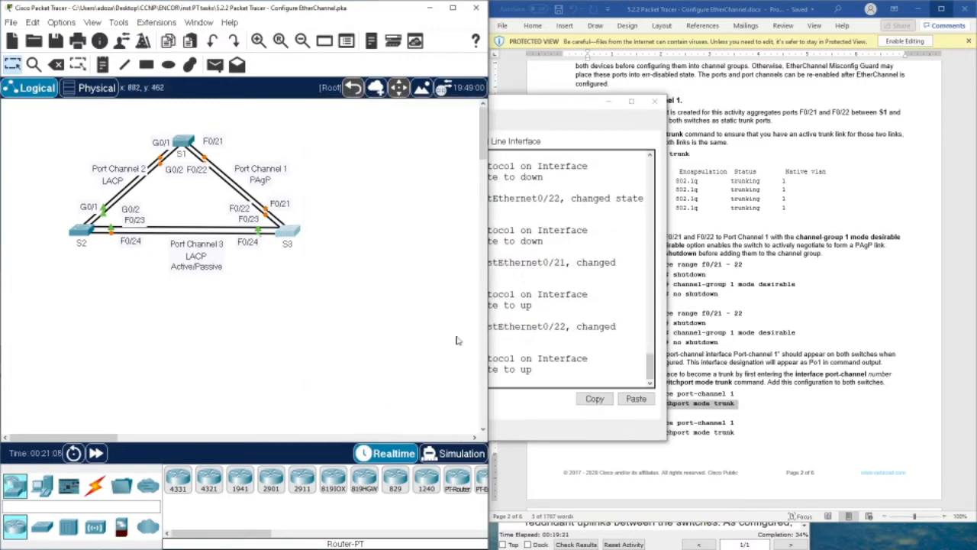
{"action": "key", "text": "Return"}
{"action": "key", "text": "Return"}
{"action": "key", "text": "Return"}
{"action": "key", "text": "Return"}
{"action": "key", "text": "Return"}
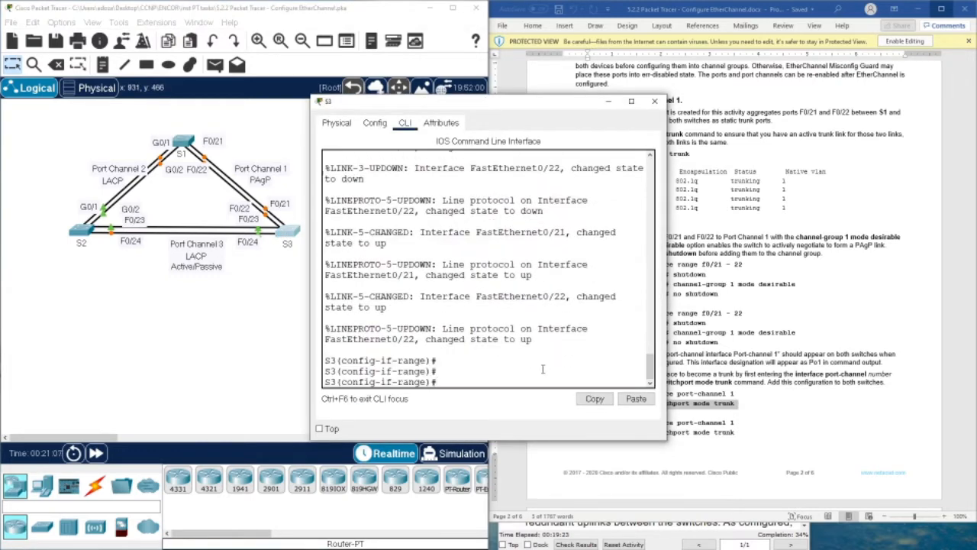
{"action": "type", "text": "exit"}
{"action": "key", "text": "Return"}
{"action": "key", "text": "Return"}
{"action": "key", "text": "Return"}
{"action": "key", "text": "Return"}
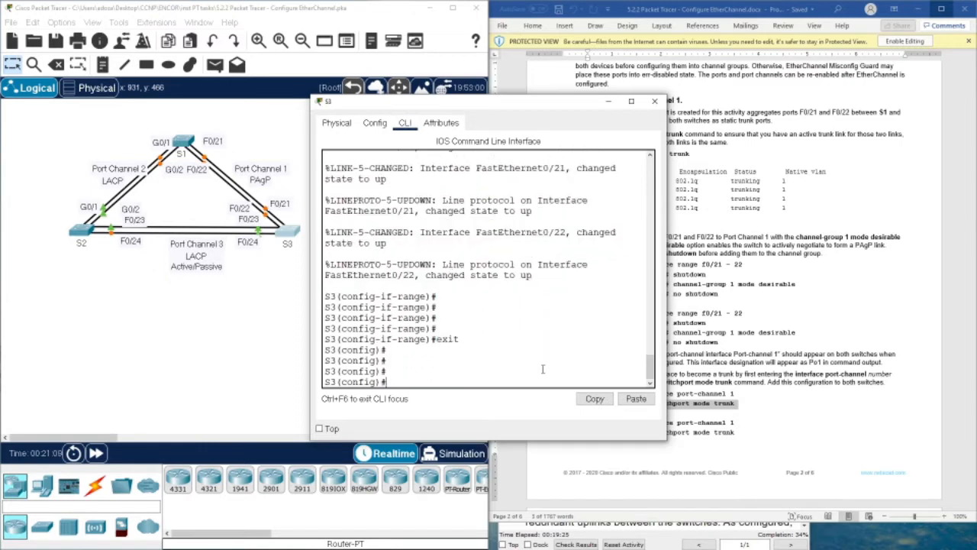
Open interface range f0/21-22 on S3 and shut both ports down.
{"action": "type", "text": "int r f0/21-22"}
{"action": "key", "text": "Return"}
{"action": "type", "text": "sh"}
{"action": "key", "text": "Tab"}
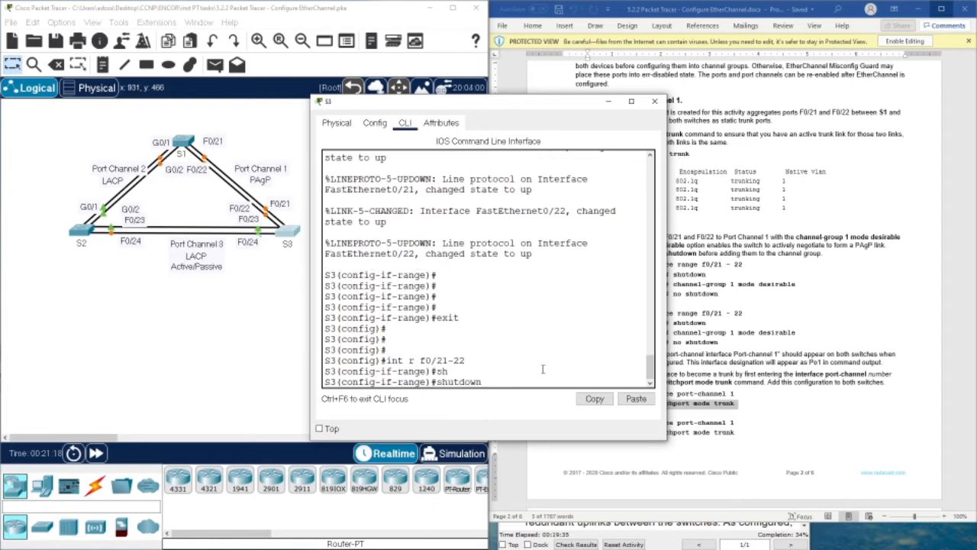
{"action": "key", "text": "Return"}
Assign S3's f0/21-22 interfaces to Port Channel 1 with "channel-group 1 mode desirable".
{"action": "type", "text": "cha"}
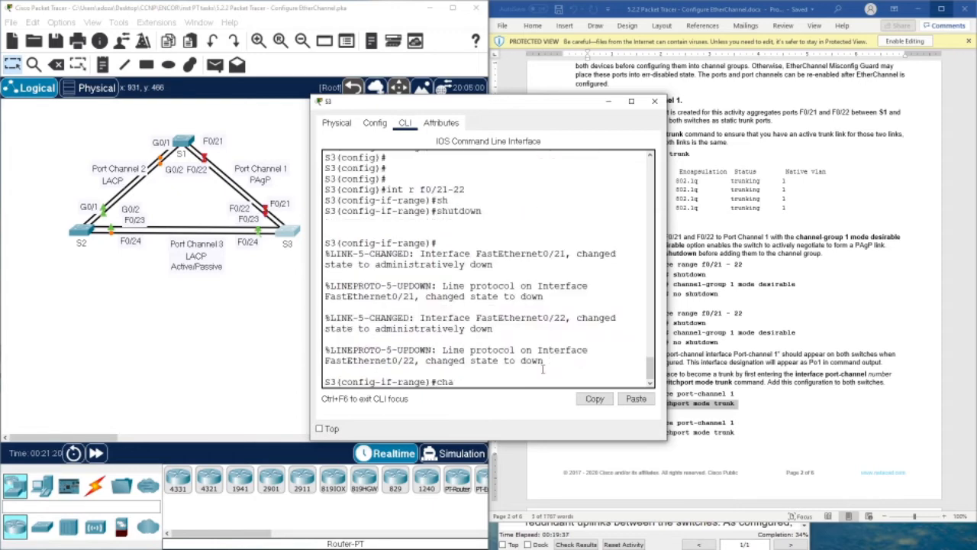
{"action": "type", "text": "nnel-group 1 m"}
{"action": "key", "text": "Tab"}
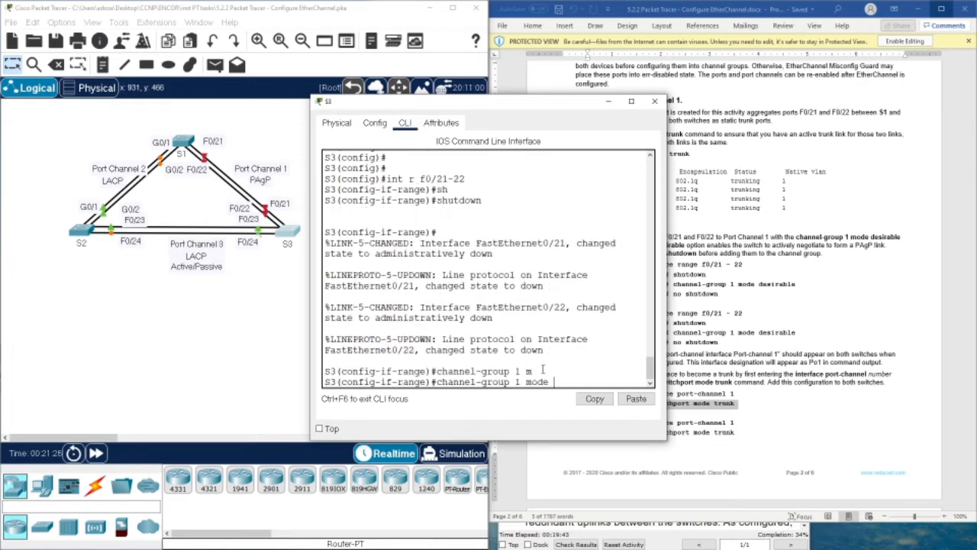
{"action": "type", "text": "de"}
{"action": "key", "text": "Tab"}
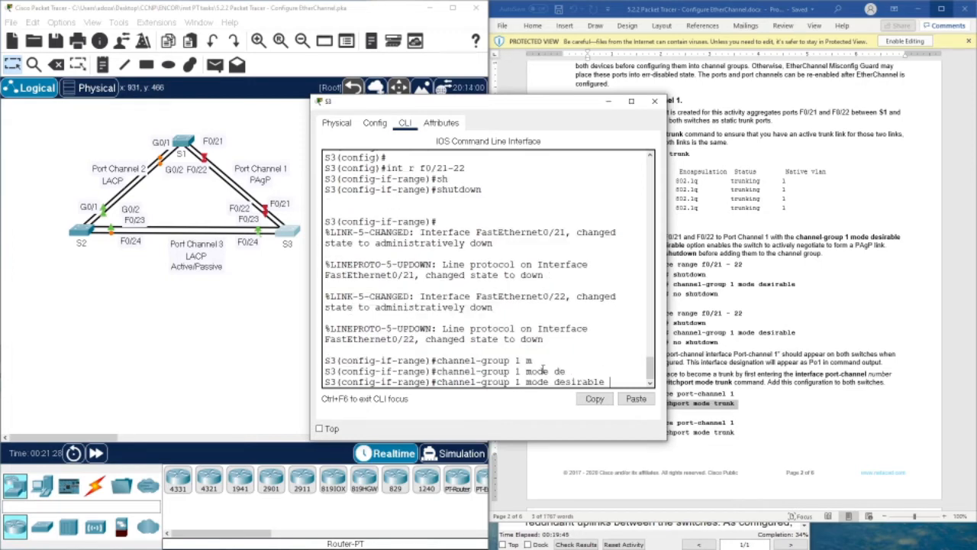
{"action": "key", "text": "Return"}
Re-enable S3's f0/21-22 interfaces with "no shutdown".
{"action": "type", "text": "nfig-if-range)#n"}
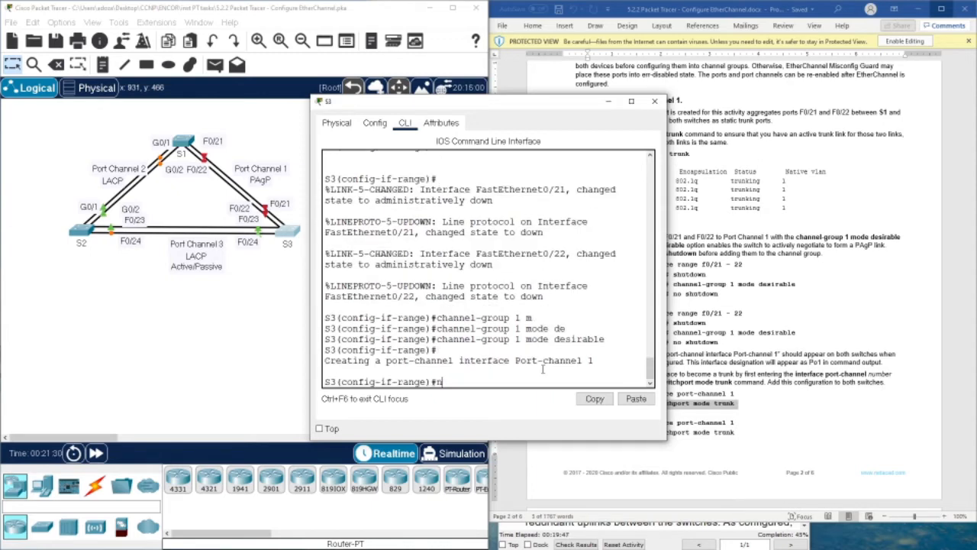
{"action": "type", "text": "o"}
{"action": "key", "text": "Tab"}
{"action": "type", "text": "s"}
{"action": "key", "text": "Return"}
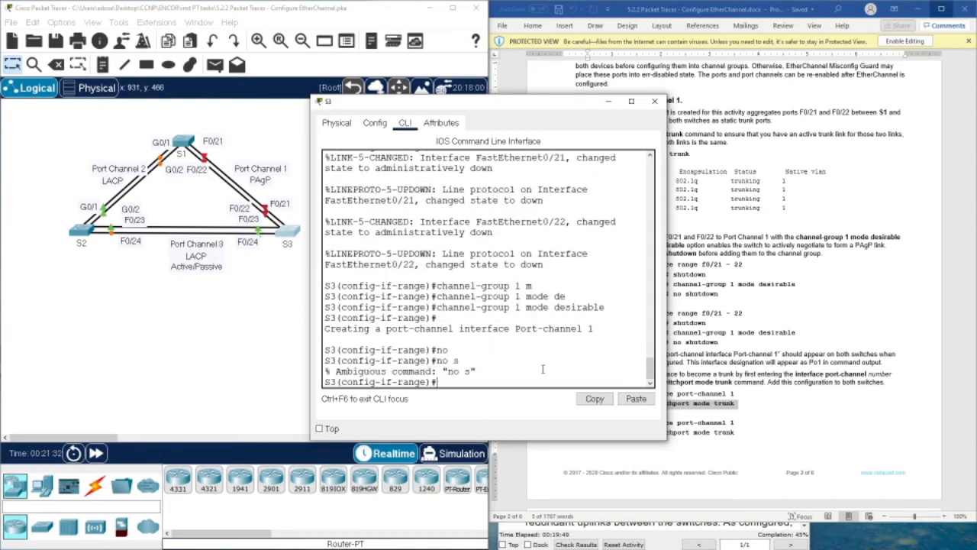
{"action": "key", "text": "Up"}
{"action": "type", "text": "h"}
{"action": "key", "text": "Tab"}
{"action": "key", "text": "Return"}
{"action": "key", "text": "Return"}
{"action": "key", "text": "Return"}
{"action": "key", "text": "Return"}
{"action": "key", "text": "Return"}
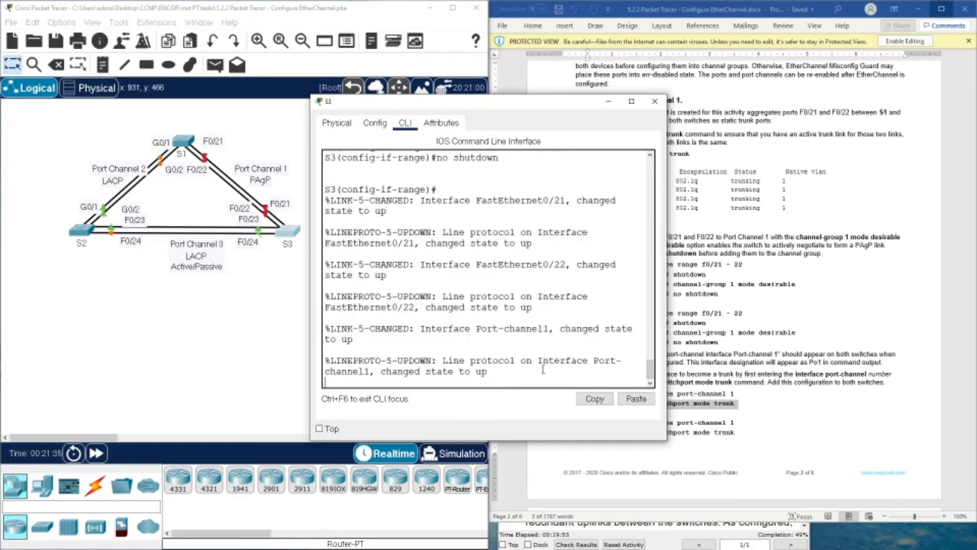
{"action": "key", "text": "Return"}
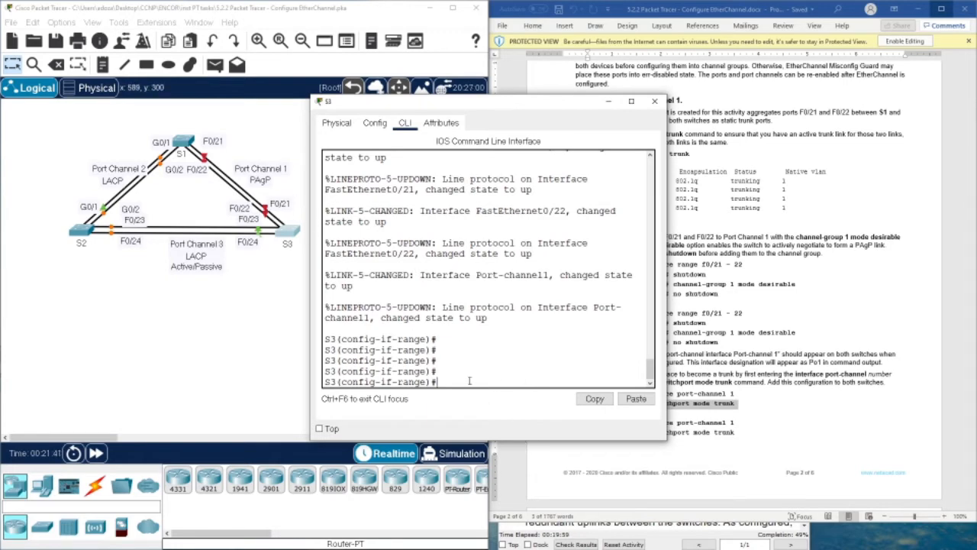
Arrange the S3 and S1 windows so both are reachable, and exit S1's interface range mode to global configuration mode.
{"action": "left_click_drag", "start_coordinate": [489, 104], "coordinate": [335, 76]}
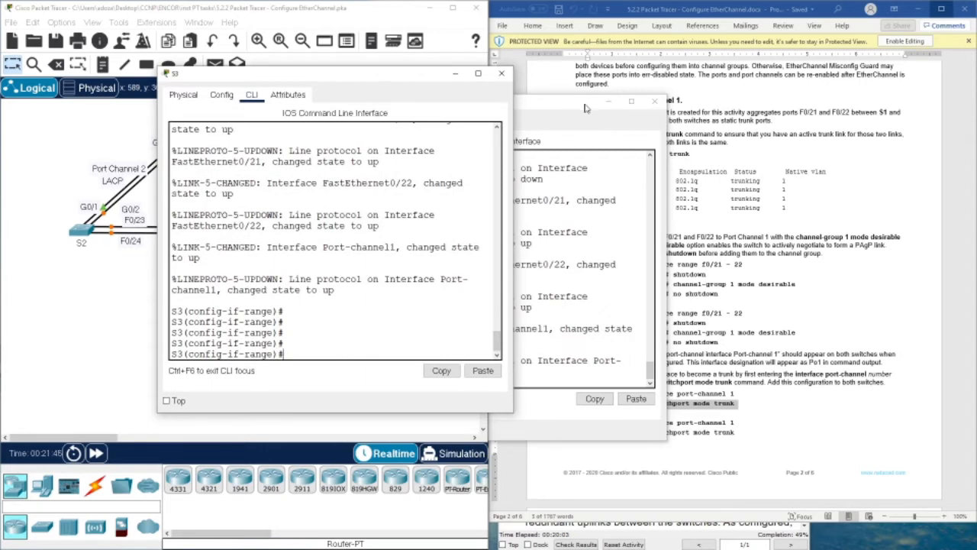
{"action": "left_click_drag", "start_coordinate": [586, 107], "coordinate": [525, 46]}
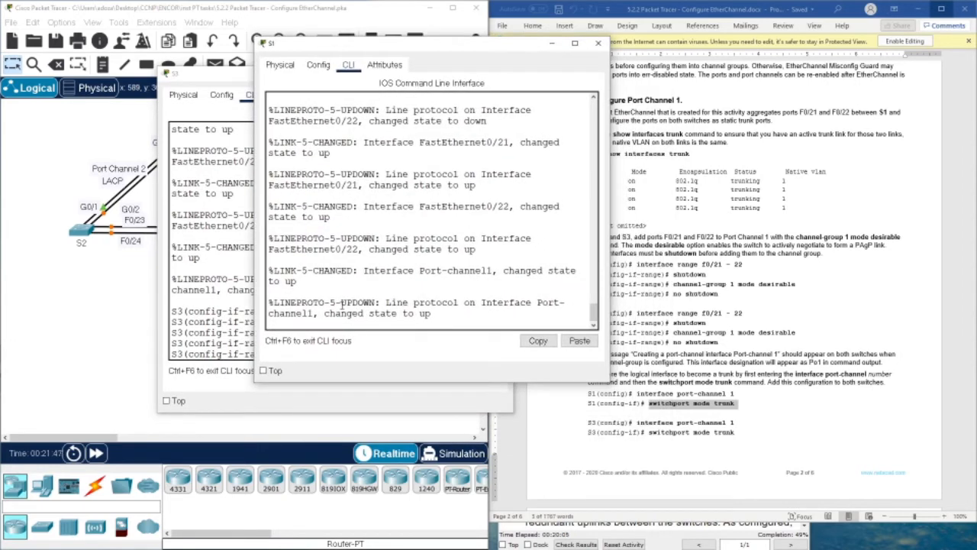
{"action": "key", "text": "Return"}
{"action": "key", "text": "Return"}
{"action": "key", "text": "Return"}
{"action": "key", "text": "Return"}
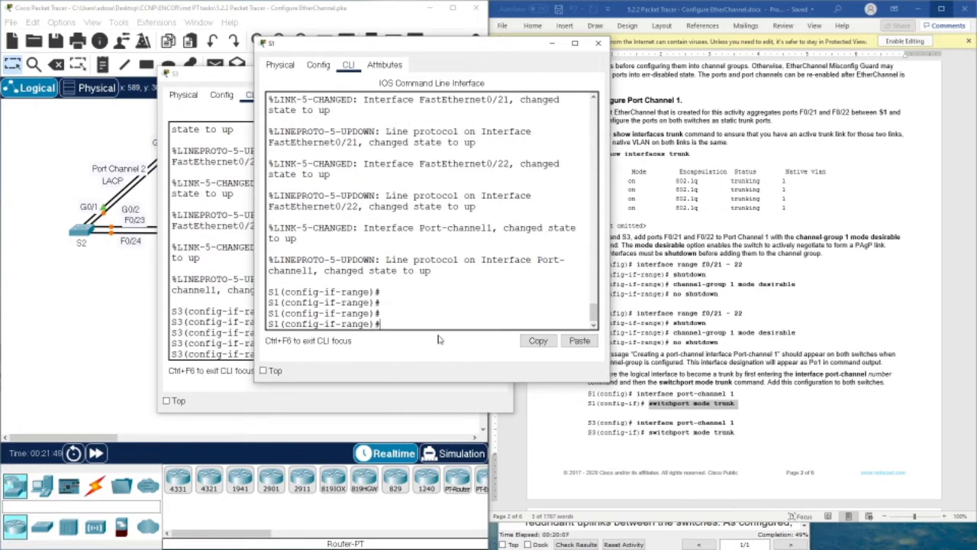
{"action": "type", "text": "inexit"}
{"action": "key", "text": "Return"}
{"action": "key", "text": "Return"}
{"action": "key", "text": "Return"}
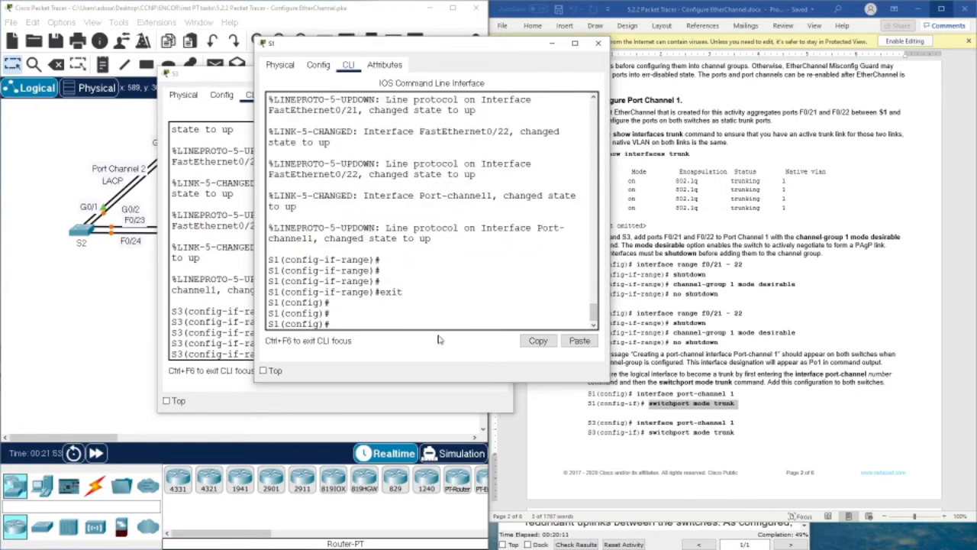
Enter interface configuration mode for port-channel 1 on S1.
{"action": "type", "text": "int"}
{"action": "key", "text": "Tab"}
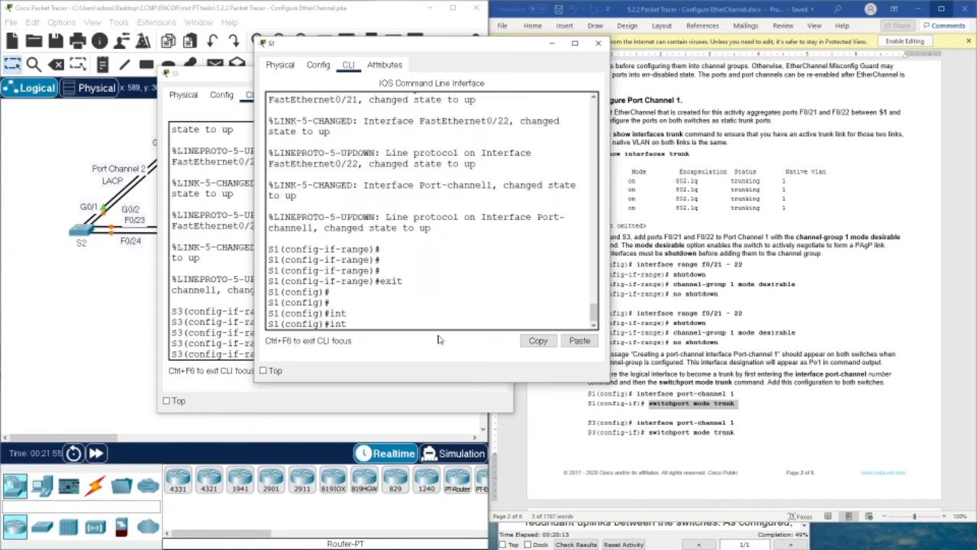
{"action": "type", "text": "port-channel1"}
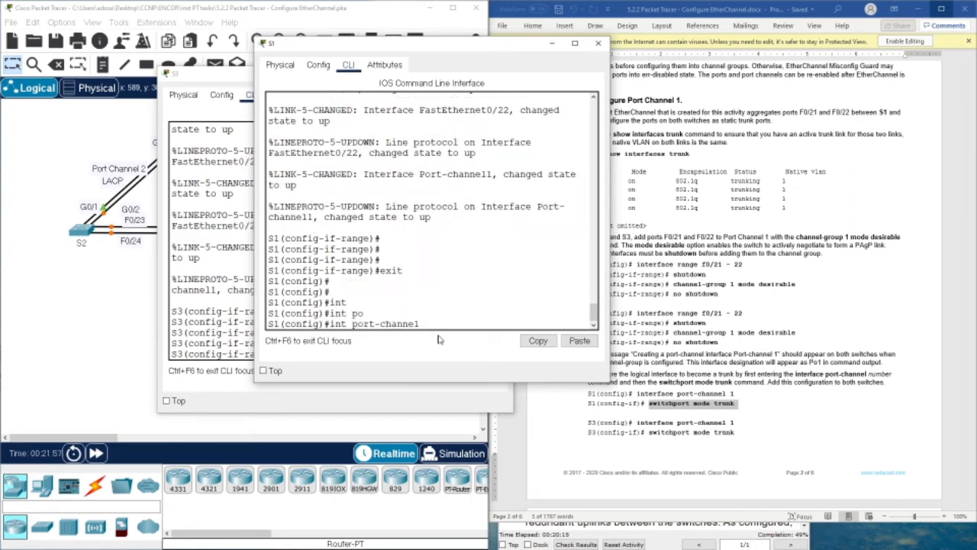
{"action": "key", "text": "Return"}
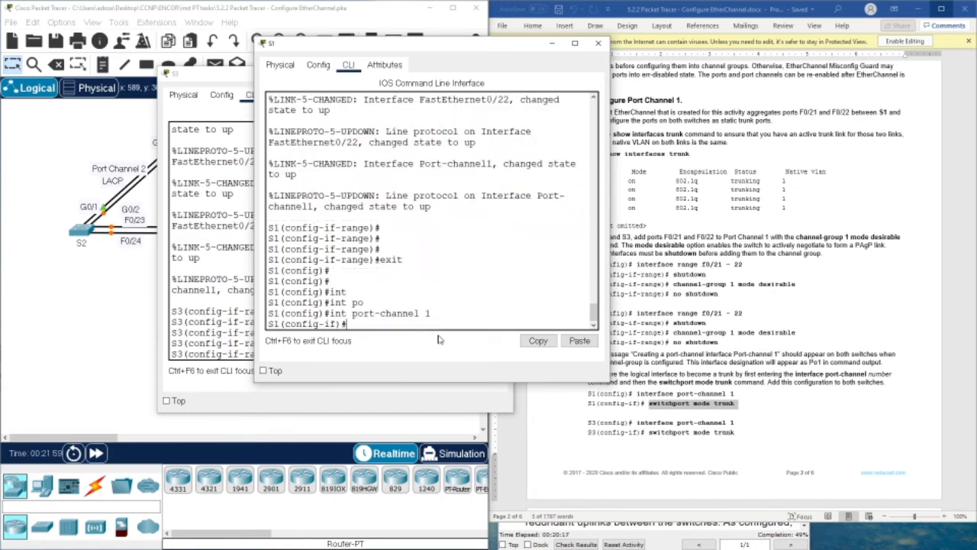
Make S1's port-channel 1 a trunk with "switchport mode trunk".
{"action": "type", "text": "sg"}
{"action": "key", "text": "BackSpace"}
{"action": "type", "text": "w"}
{"action": "key", "text": "Tab"}
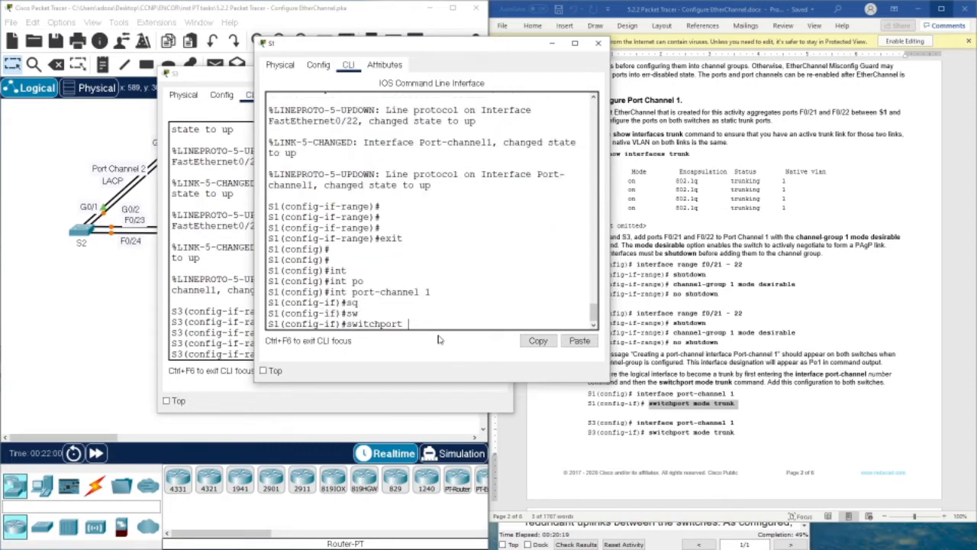
{"action": "type", "text": "m"}
{"action": "key", "text": "Tab"}
{"action": "type", "text": "t"}
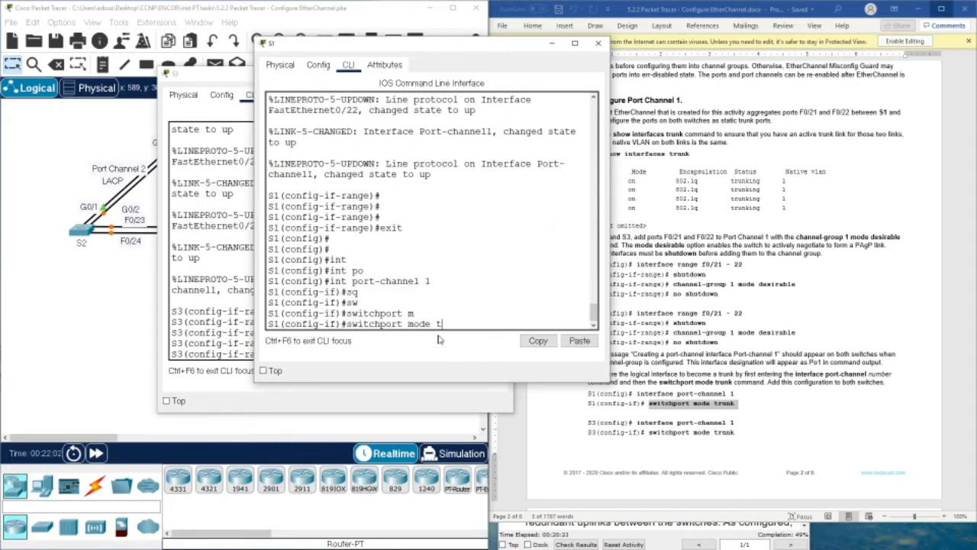
{"action": "type", "text": "r"}
{"action": "key", "text": "Tab"}
{"action": "key", "text": "Return"}
{"action": "key", "text": "Return"}
{"action": "key", "text": "Return"}
{"action": "key", "text": "Return"}
{"action": "key", "text": "Return"}
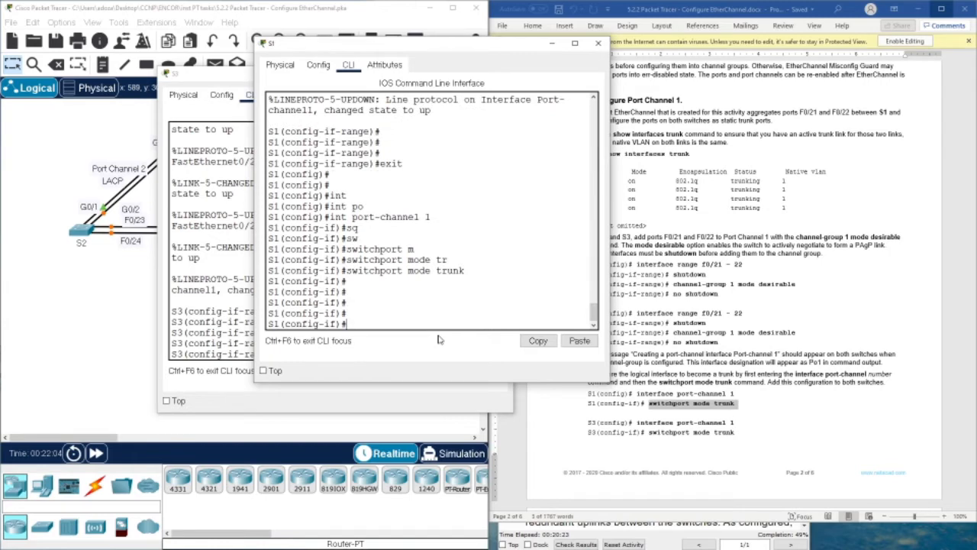
Switch to S3's command line and exit interface range mode to global configuration mode.
{"action": "key", "text": "alt+Tab"}
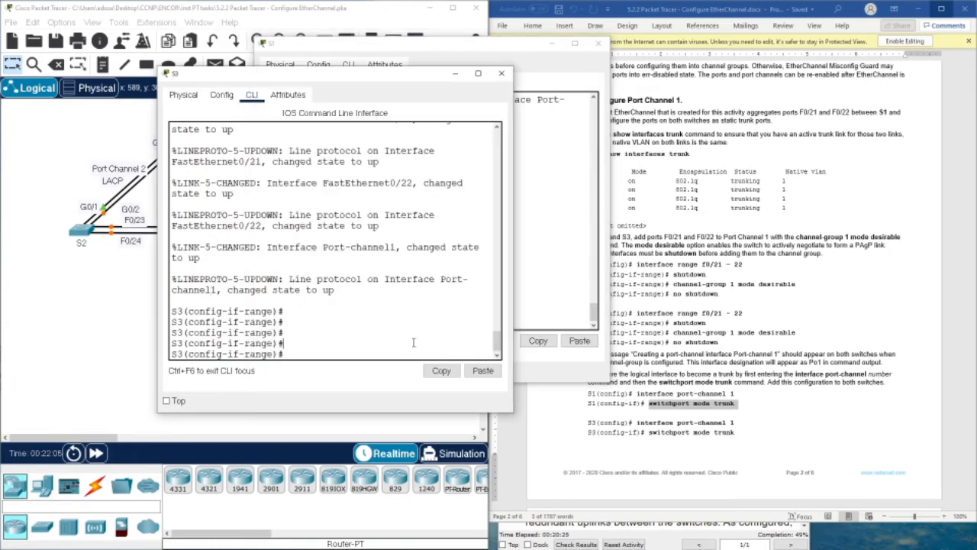
{"action": "key", "text": "Return"}
{"action": "key", "text": "Return"}
{"action": "key", "text": "Return"}
{"action": "key", "text": "Return"}
{"action": "key", "text": "Return"}
{"action": "type", "text": "exit"}
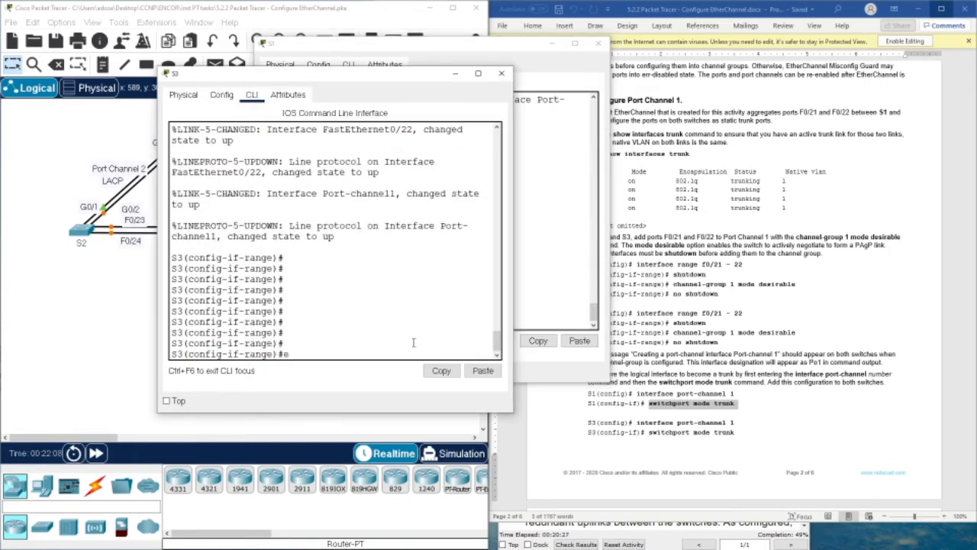
{"action": "key", "text": "Return"}
{"action": "key", "text": "Return"}
{"action": "key", "text": "Return"}
{"action": "key", "text": "Return"}
{"action": "key", "text": "Return"}
Enter interface configuration mode for port-channel 1 on S3.
{"action": "type", "text": "int "}
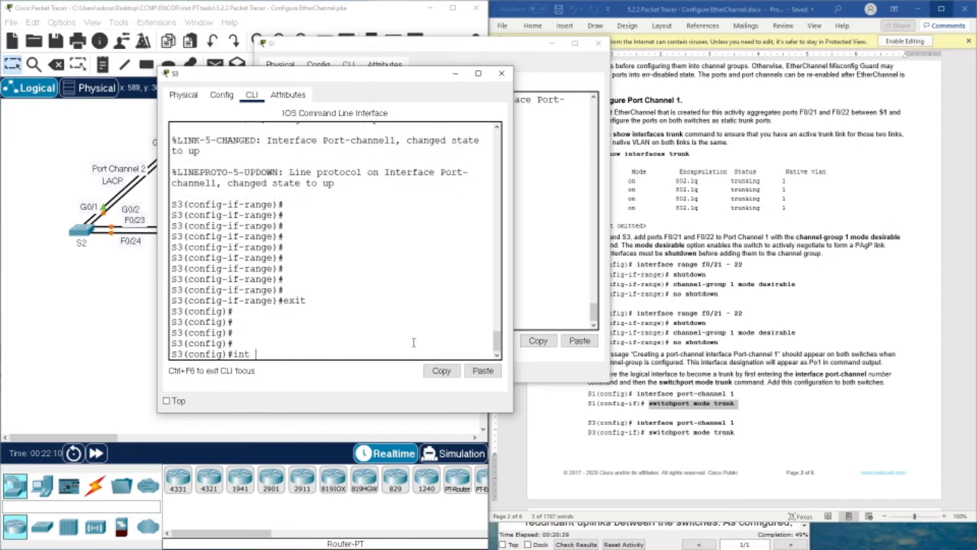
{"action": "type", "text": "ch"}
{"action": "key", "text": "Tab"}
{"action": "key", "text": "BackSpace"}
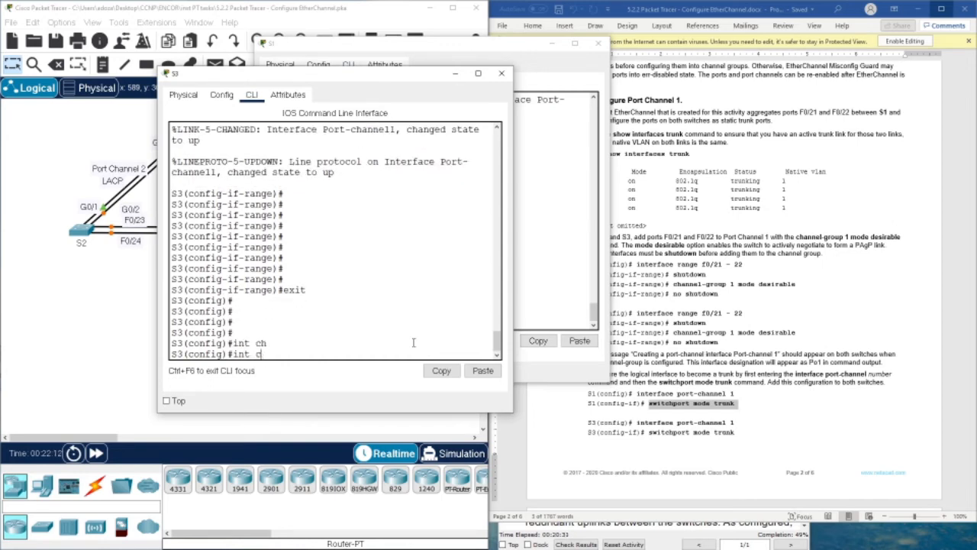
{"action": "type", "text": "po"}
{"action": "key", "text": "Tab"}
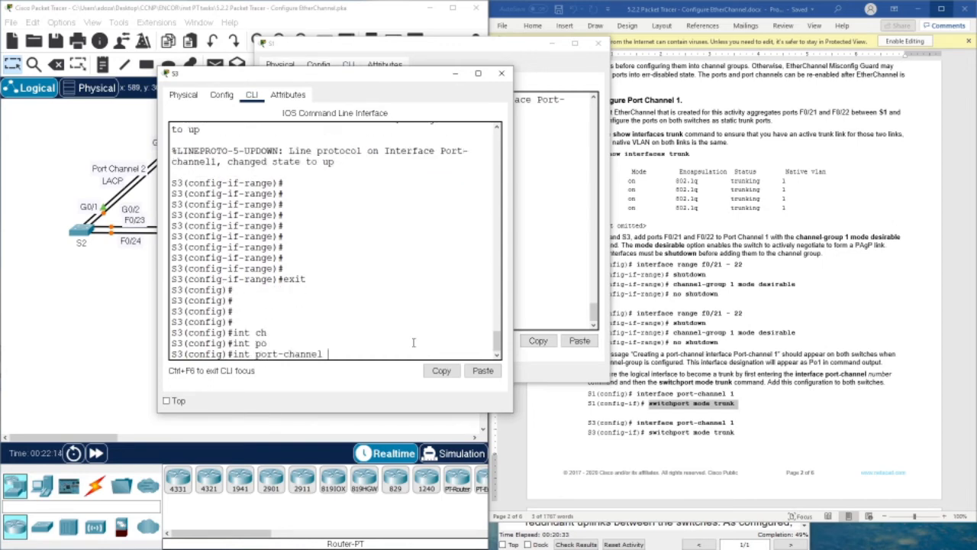
{"action": "type", "text": "1"}
{"action": "key", "text": "Return"}
Make S3's port-channel 1 a trunk with "switchport mode trunk".
{"action": "type", "text": "swi"}
{"action": "key", "text": "Tab"}
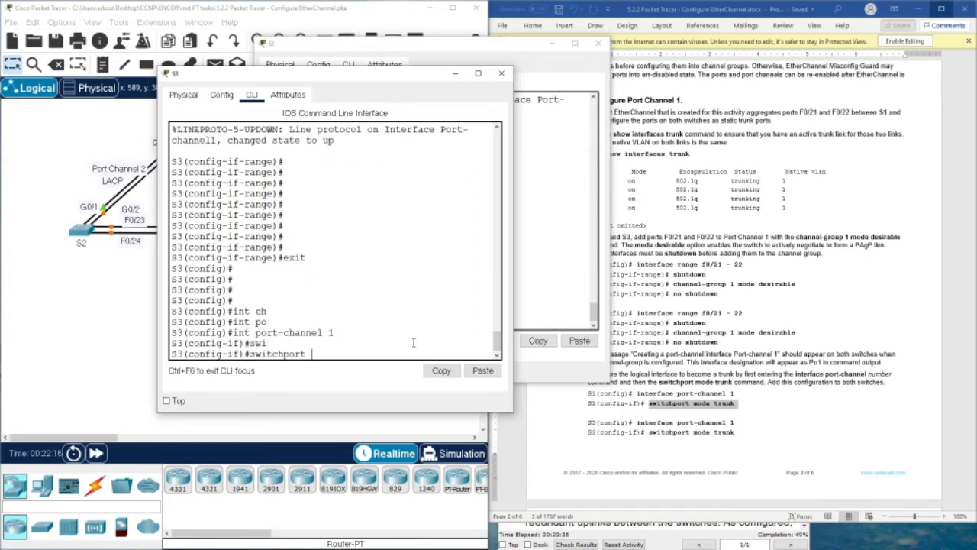
{"action": "type", "text": "m"}
{"action": "key", "text": "Tab"}
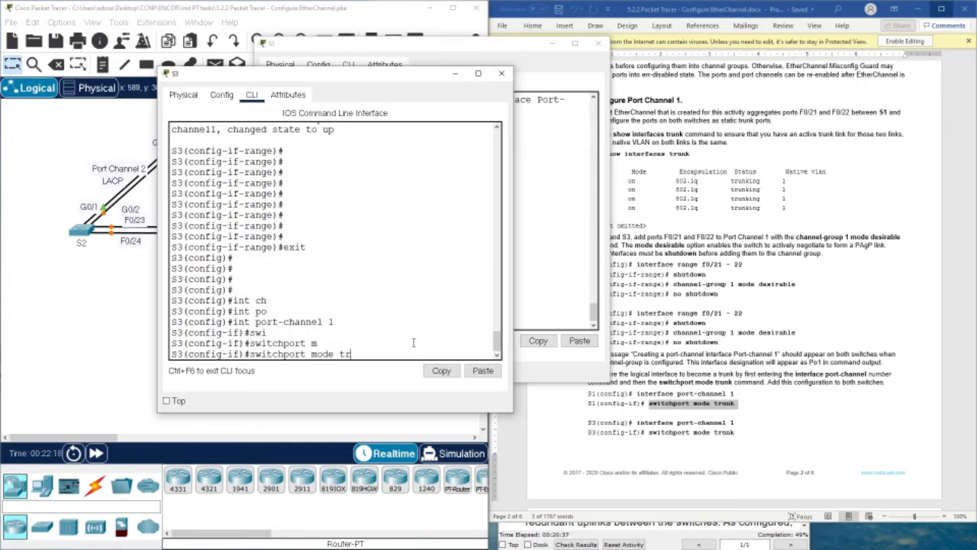
{"action": "type", "text": "tr"}
{"action": "key", "text": "Tab"}
{"action": "key", "text": "Return"}
{"action": "key", "text": "Return"}
{"action": "key", "text": "Return"}
{"action": "key", "text": "Return"}
{"action": "key", "text": "Return"}
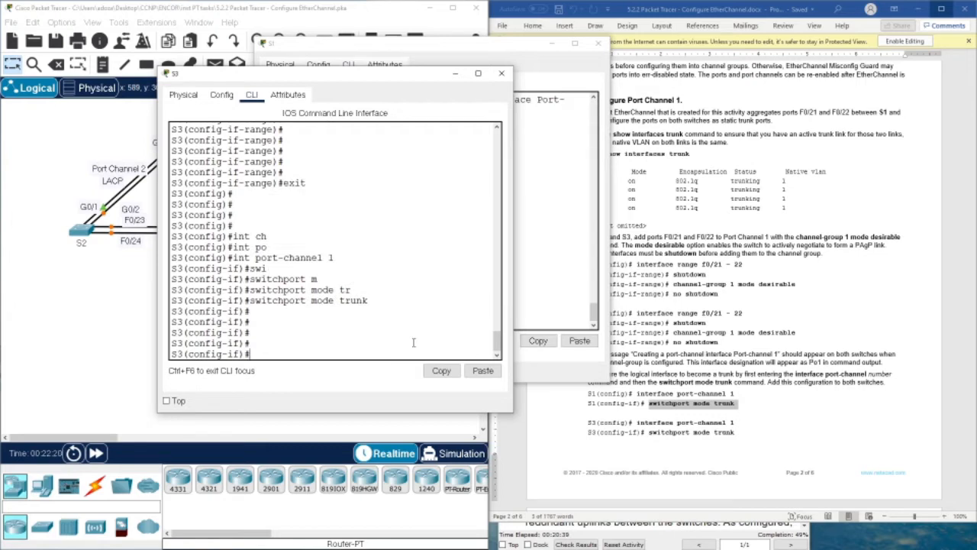
Copy the "show etherchannel summary" command from Step 2 of the lab instructions in Word.
{"action": "scroll", "coordinate": [707, 388], "scroll_direction": "down", "scroll_amount": 3}
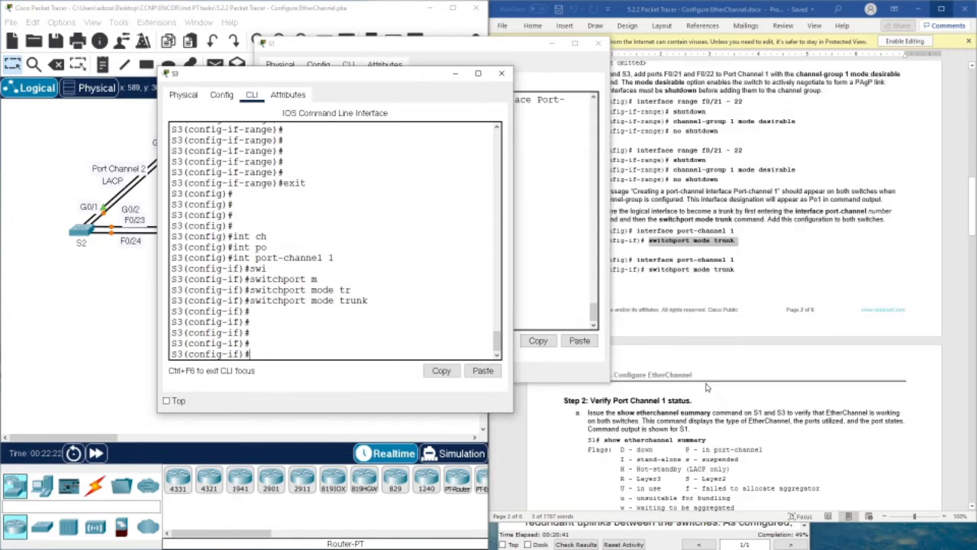
{"action": "left_click_drag", "start_coordinate": [412, 74], "coordinate": [374, 50]}
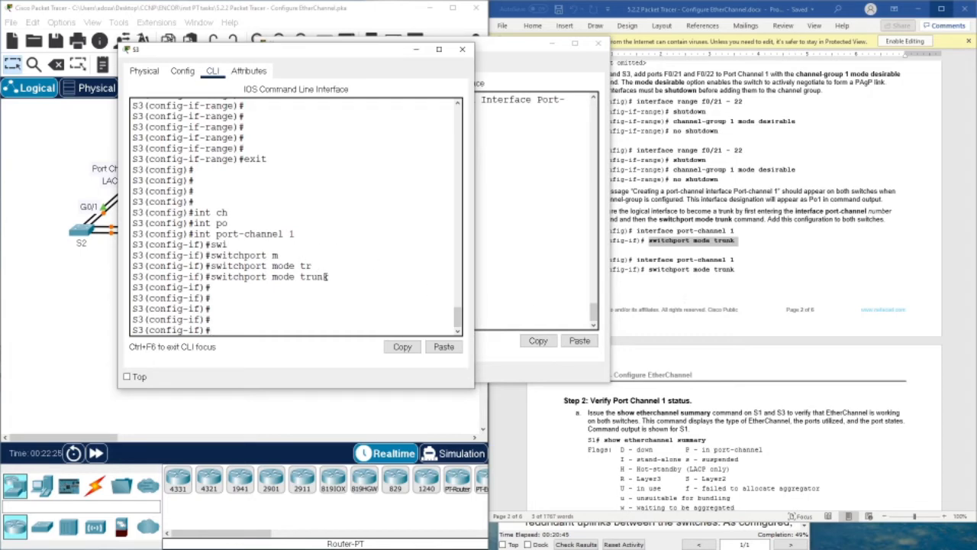
{"action": "left_click", "coordinate": [604, 440]}
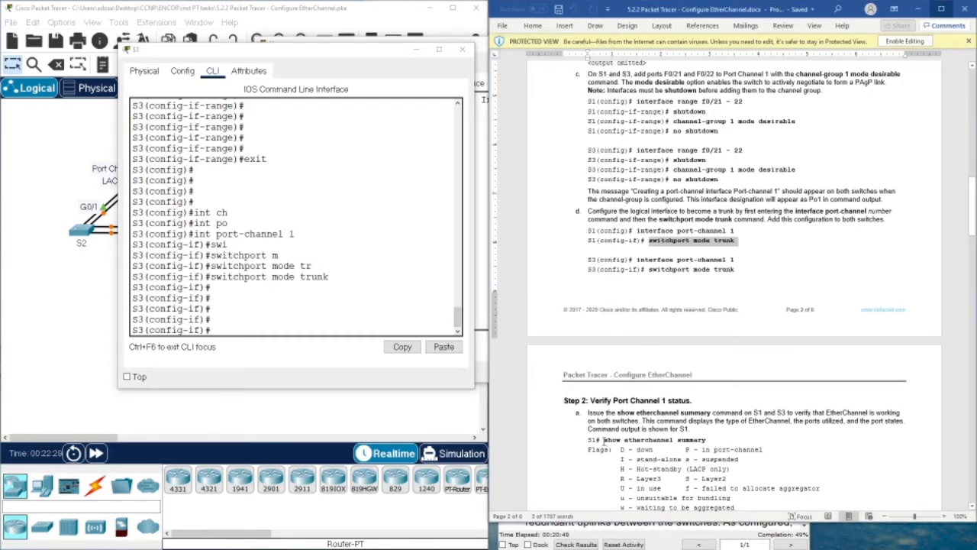
{"action": "left_click_drag", "start_coordinate": [604, 441], "coordinate": [705, 441]}
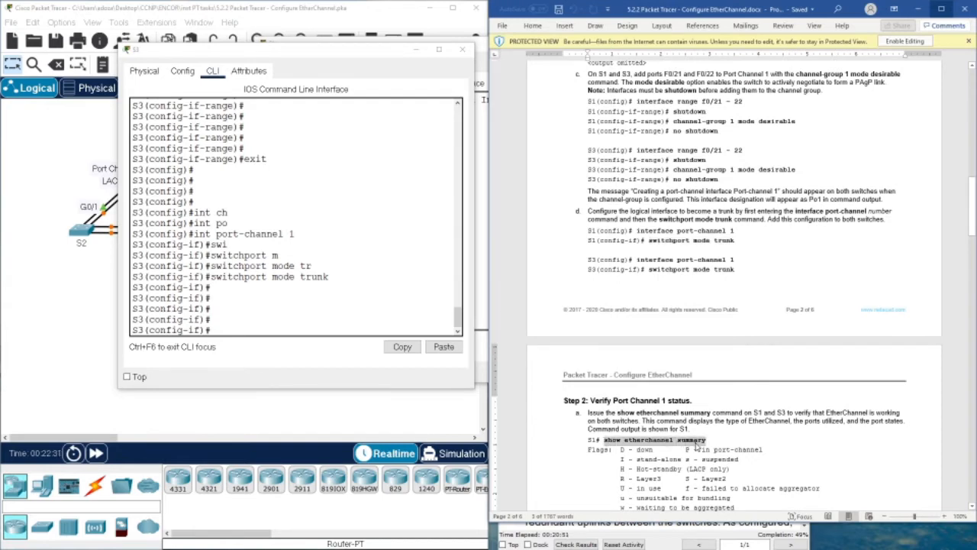
{"action": "right_click", "coordinate": [696, 429]}
{"action": "left_click", "coordinate": [723, 284]}
Return to S3's command line in Packet Tracer and exit configuration mode to privileged EXEC mode.
{"action": "left_click", "coordinate": [316, 313]}
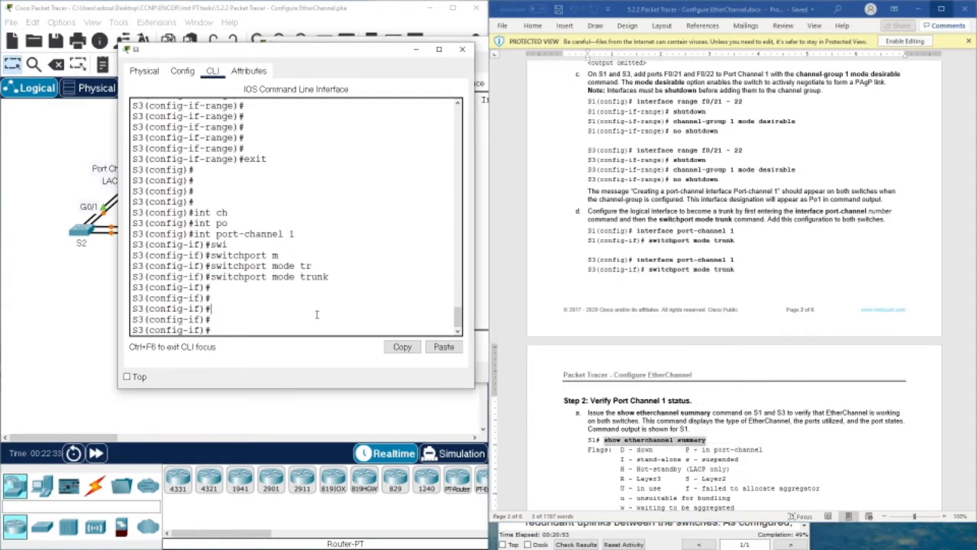
{"action": "type", "text": "exit"}
{"action": "key", "text": "Return"}
{"action": "key", "text": "Return"}
{"action": "key", "text": "Return"}
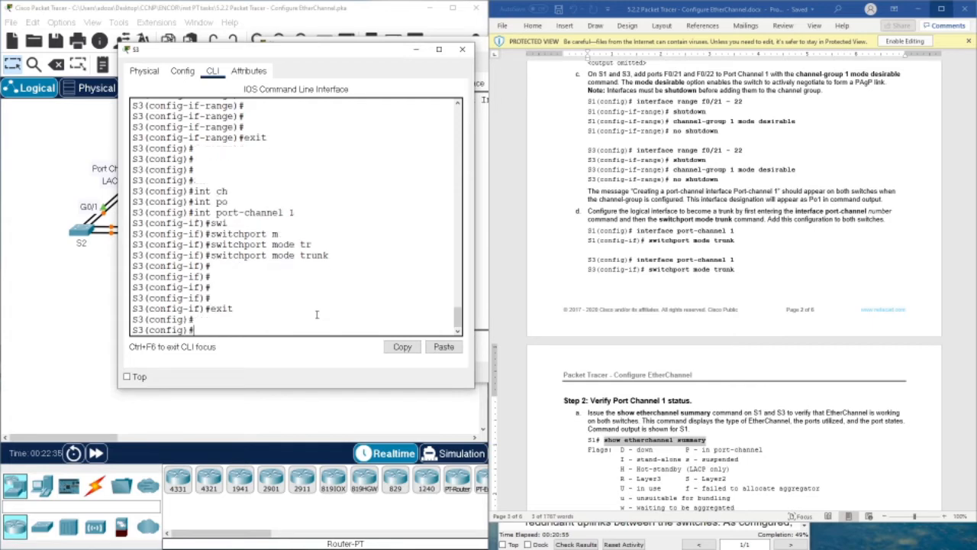
{"action": "type", "text": "exit"}
{"action": "key", "text": "Return"}
{"action": "key", "text": "Return"}
{"action": "key", "text": "Return"}
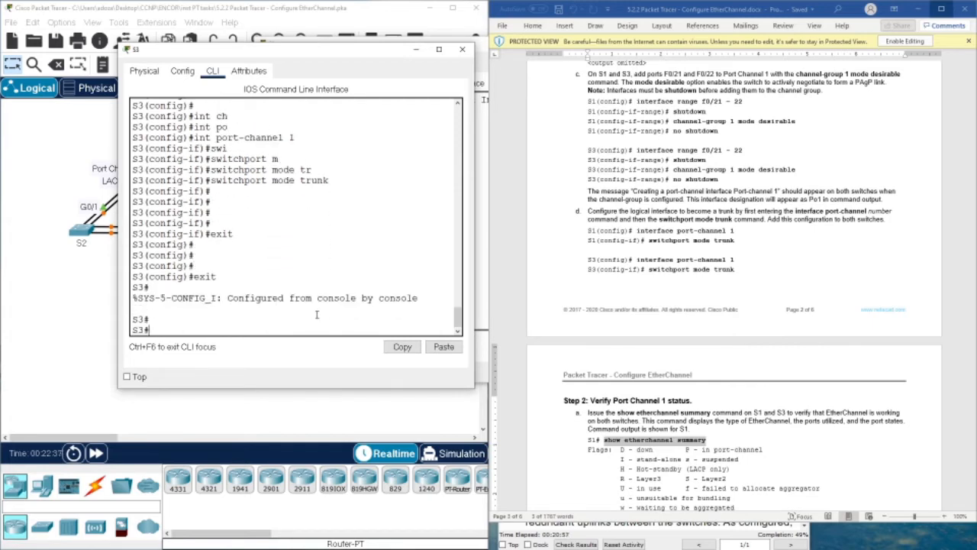
Run the copied "show etherchannel summary" command on S3 to check Port Channel 1's status.
{"action": "right_click", "coordinate": [326, 331]}
{"action": "left_click", "coordinate": [354, 349]}
{"action": "key", "text": "Return"}
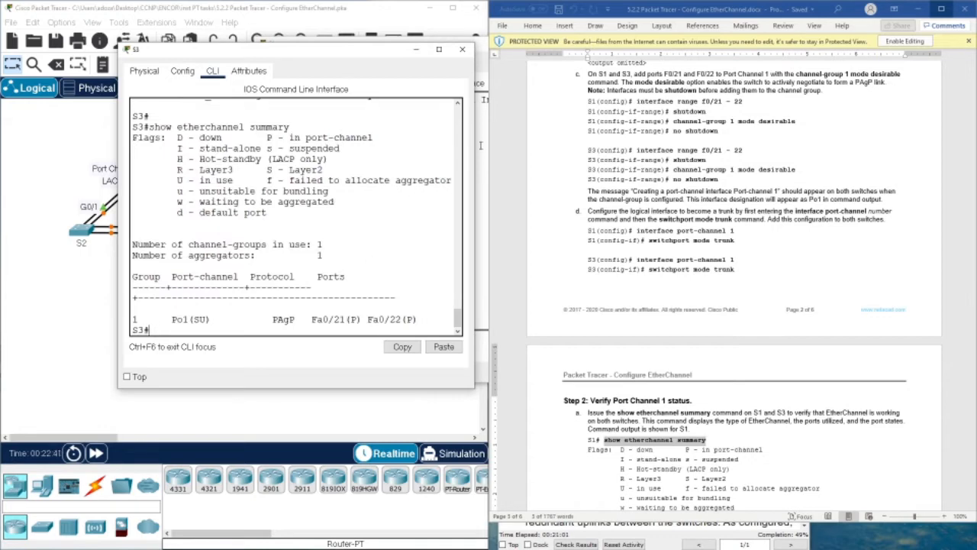
Move the S3 window aside and exit S1's port-channel interface mode to global configuration mode.
{"action": "left_click_drag", "start_coordinate": [360, 52], "coordinate": [755, 76]}
{"action": "left_click", "coordinate": [446, 223]}
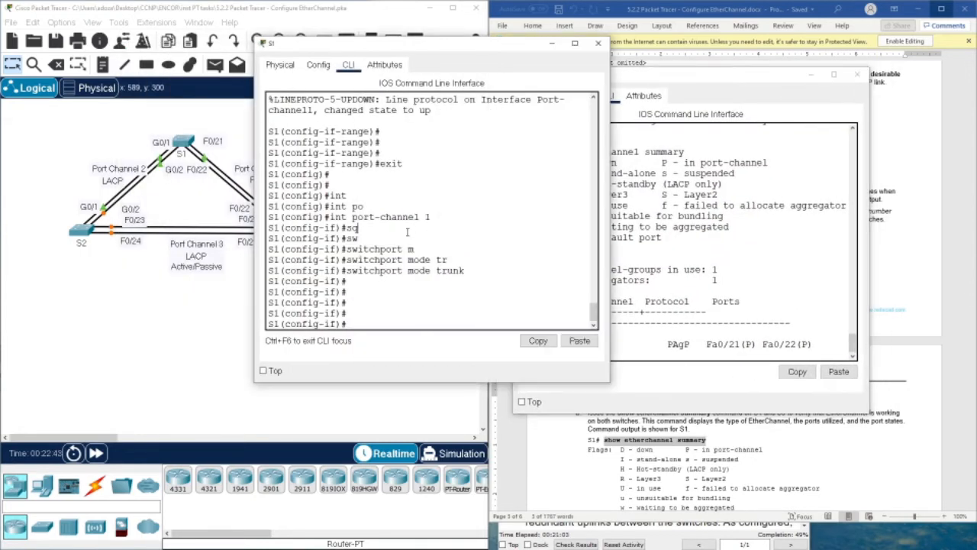
{"action": "type", "text": "exit"}
{"action": "key", "text": "Return"}
{"action": "key", "text": "Return"}
{"action": "key", "text": "Return"}
{"action": "key", "text": "Return"}
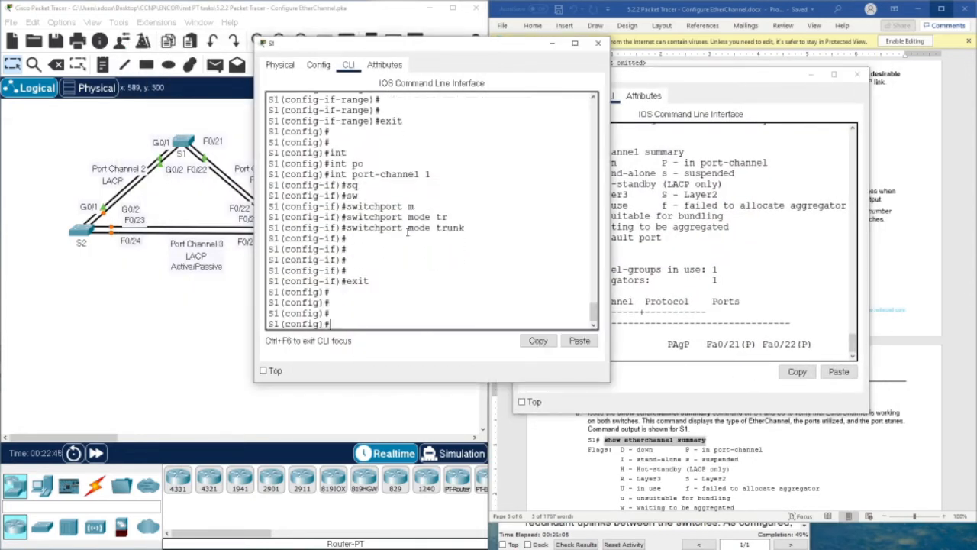
Exit S1's global configuration mode and run "show etherchannel summary" in privileged EXEC mode.
{"action": "type", "text": "exti"}
{"action": "key", "text": "Return"}
{"action": "type", "text": "e"}
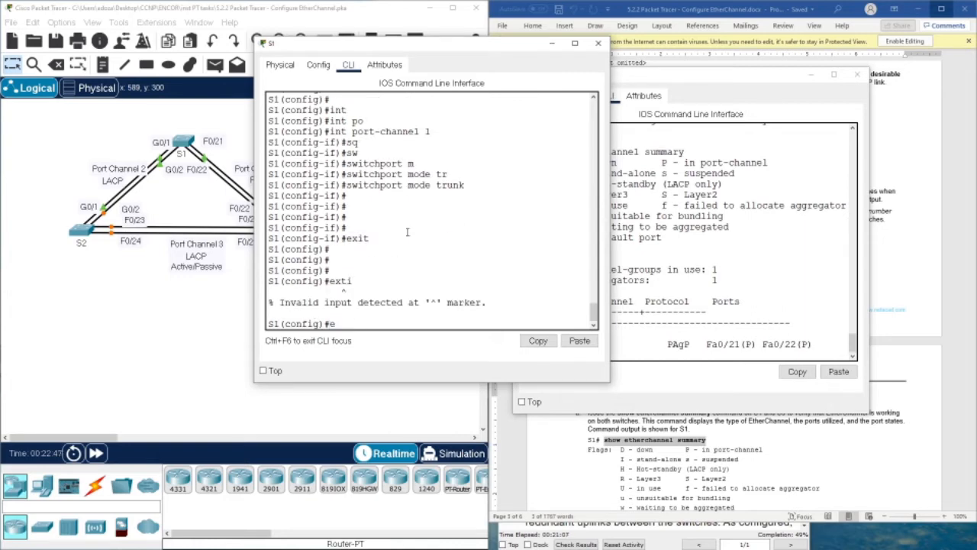
{"action": "type", "text": "xi"}
{"action": "key", "text": "Return"}
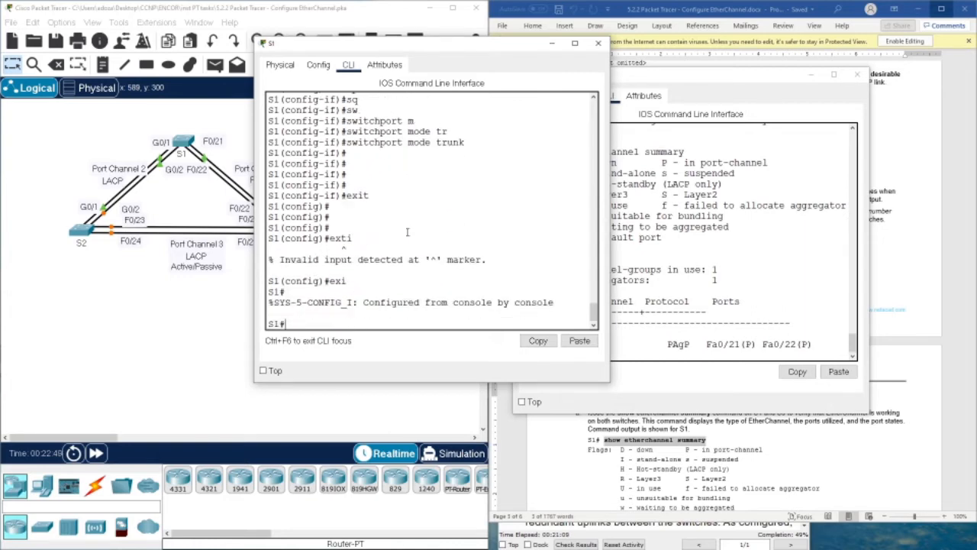
{"action": "type", "text": "show etherchannel summary"}
{"action": "key", "text": "Return"}
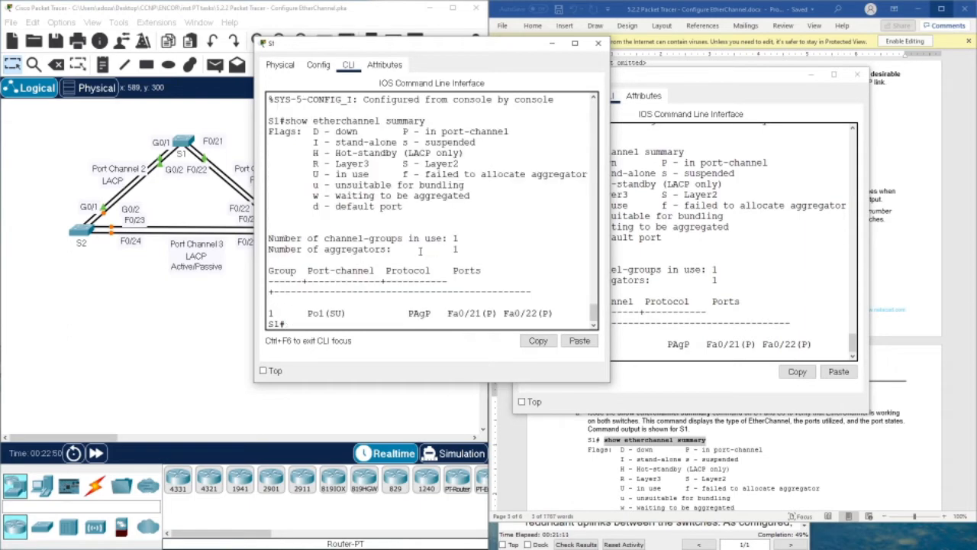
Enlarge S1's command-line window, examine Port Channel 1's protocol and member ports in the summary, and close the window.
{"action": "left_click_drag", "start_coordinate": [414, 43], "coordinate": [307, 31]}
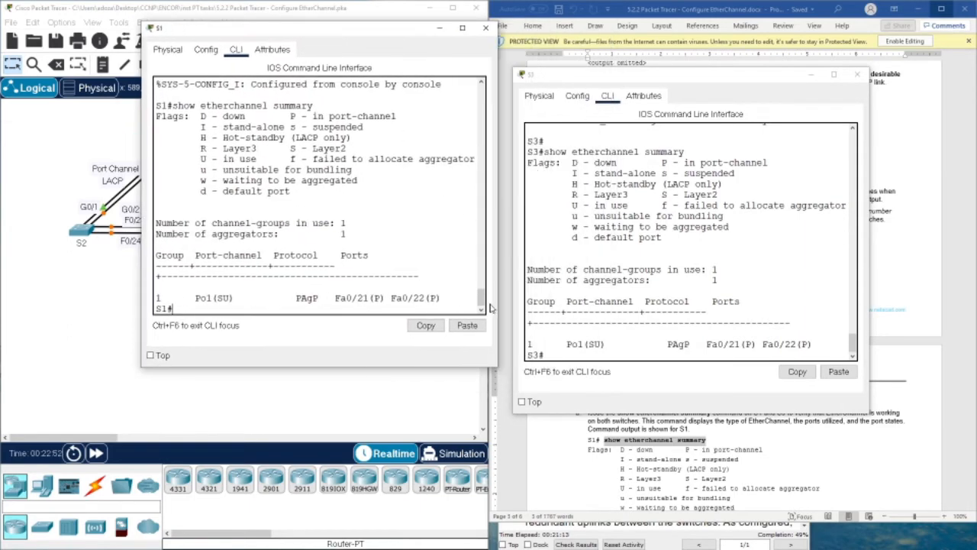
{"action": "left_click_drag", "start_coordinate": [496, 365], "coordinate": [671, 387]}
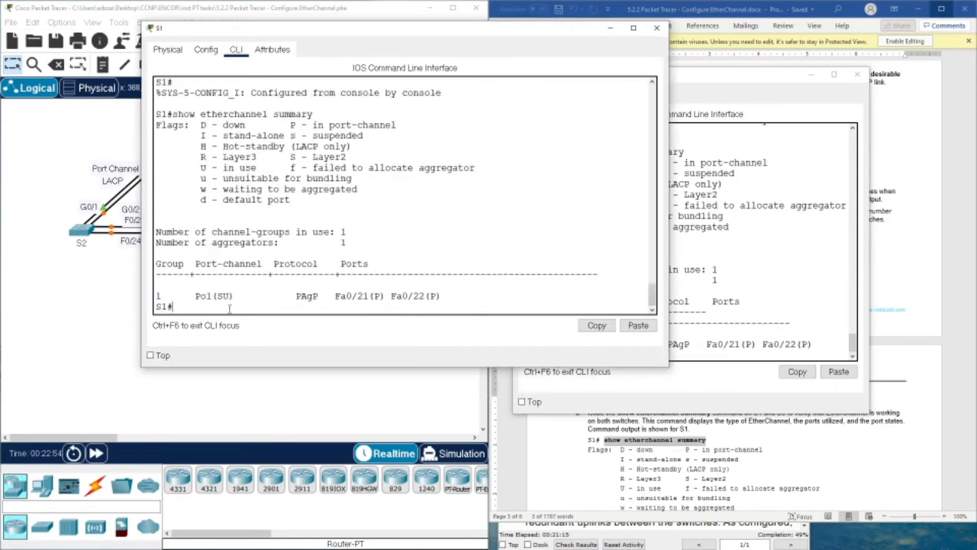
{"action": "double_click", "coordinate": [306, 296]}
{"action": "left_click_drag", "start_coordinate": [334, 296], "coordinate": [452, 296]}
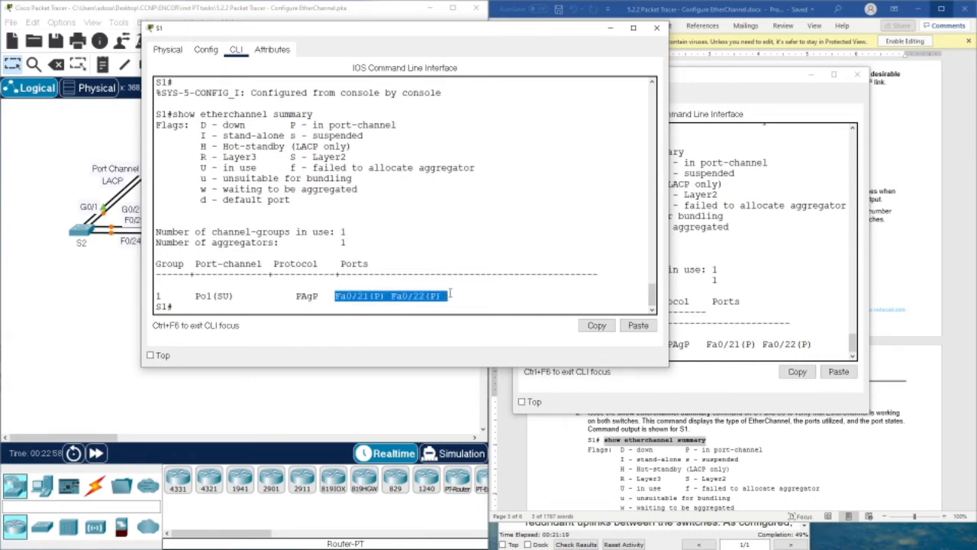
{"action": "left_click", "coordinate": [633, 27]}
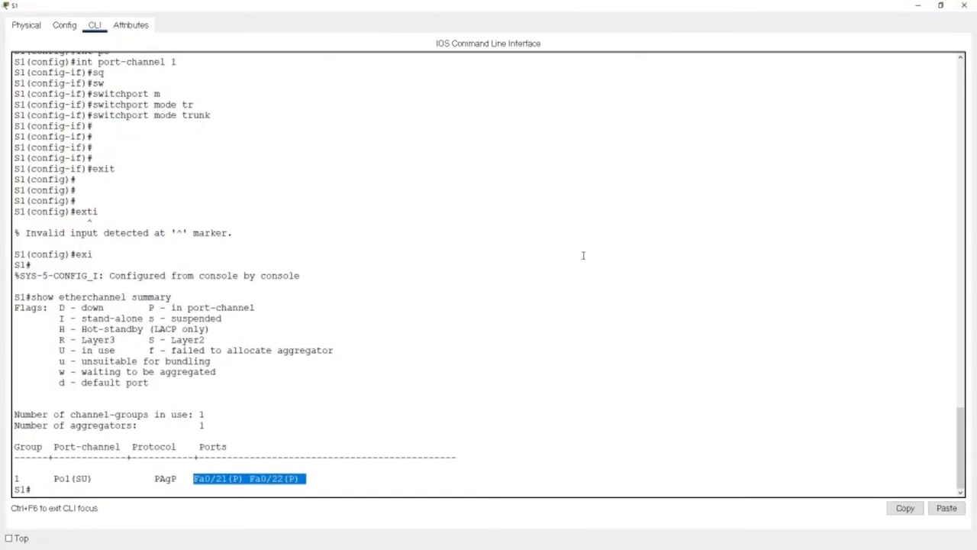
{"action": "left_click", "coordinate": [256, 468]}
{"action": "left_click_drag", "start_coordinate": [184, 478], "coordinate": [301, 478]}
{"action": "left_click", "coordinate": [962, 6]}
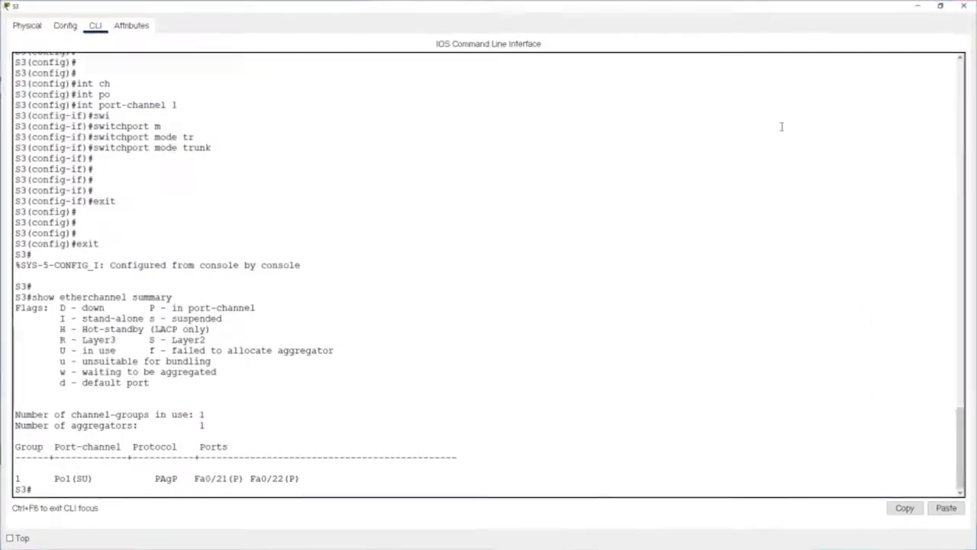
Maximize S3's command-line window, examine the Port Channel 1 row of its EtherChannel summary, and close the window.
{"action": "left_click", "coordinate": [834, 74]}
{"action": "left_click_drag", "start_coordinate": [29, 478], "coordinate": [327, 474]}
{"action": "left_click", "coordinate": [962, 5]}
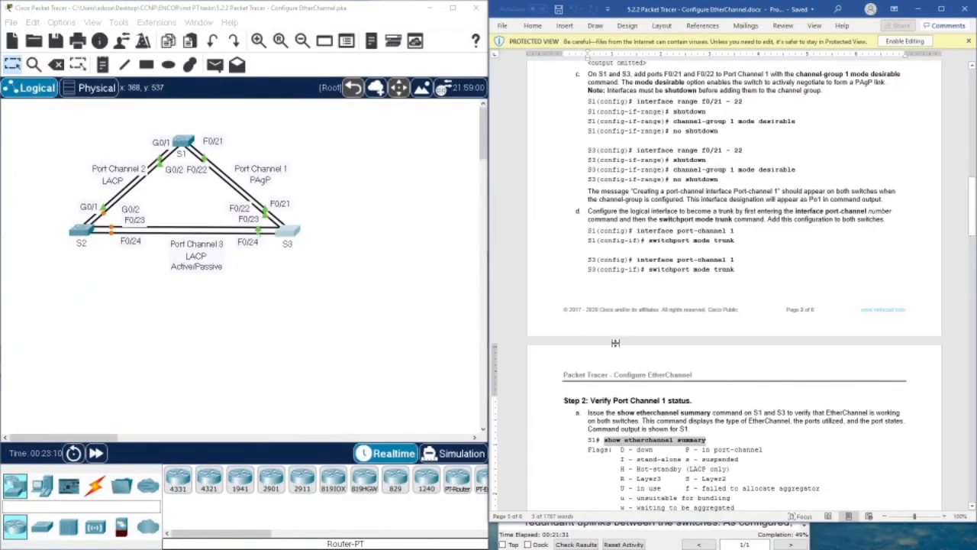
Check the expected Port Channel 1 output in the Word instructions and read Part 3, Step 1 on configuring Port Channel 2 with LACP.
{"action": "scroll", "coordinate": [616, 343], "scroll_direction": "down", "scroll_amount": 9}
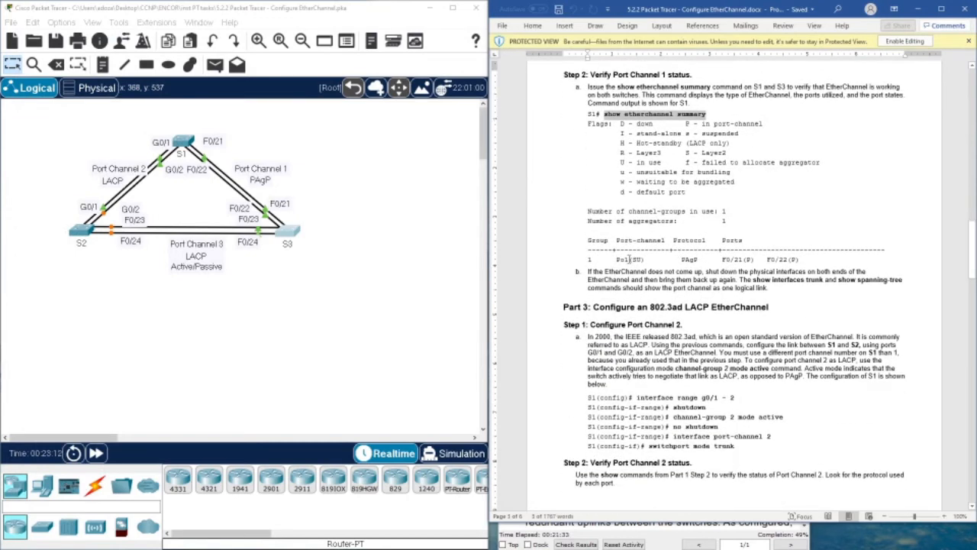
{"action": "left_click", "coordinate": [579, 266]}
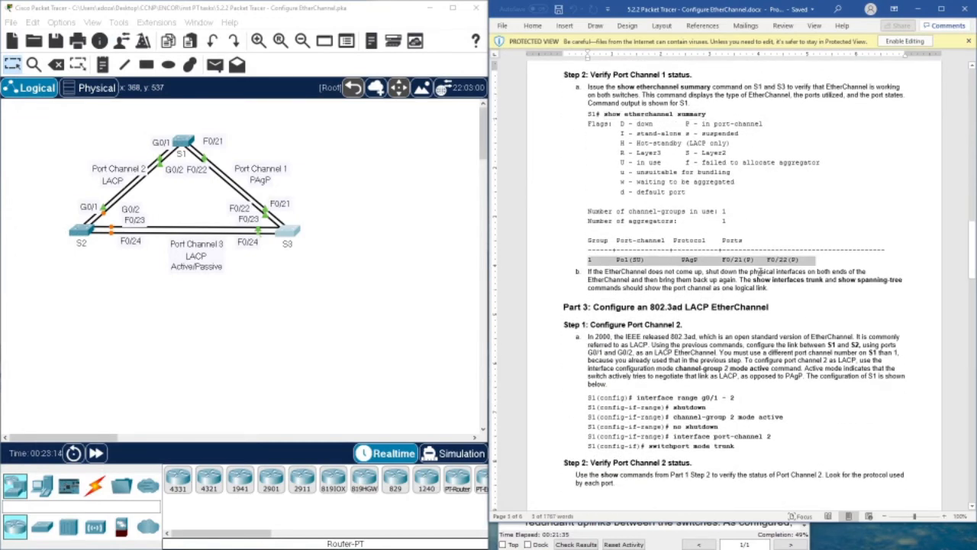
{"action": "scroll", "coordinate": [760, 272], "scroll_direction": "down", "scroll_amount": 2}
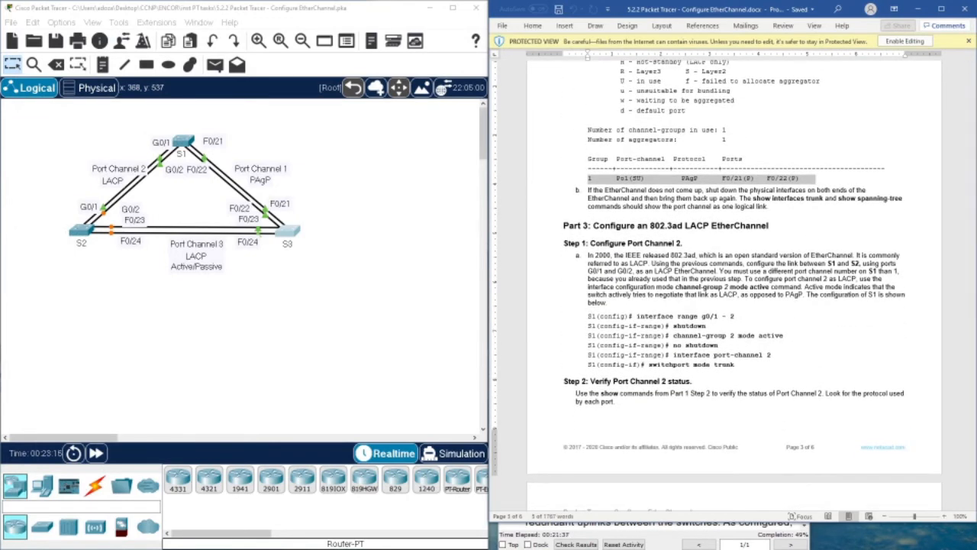
{"action": "scroll", "coordinate": [577, 228], "scroll_direction": "down", "scroll_amount": 2}
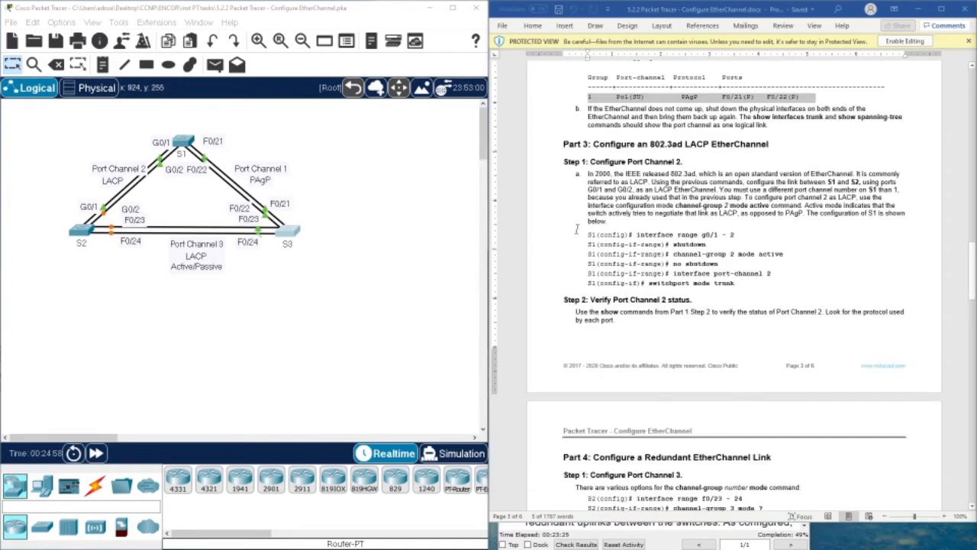
{"action": "left_click", "coordinate": [613, 172]}
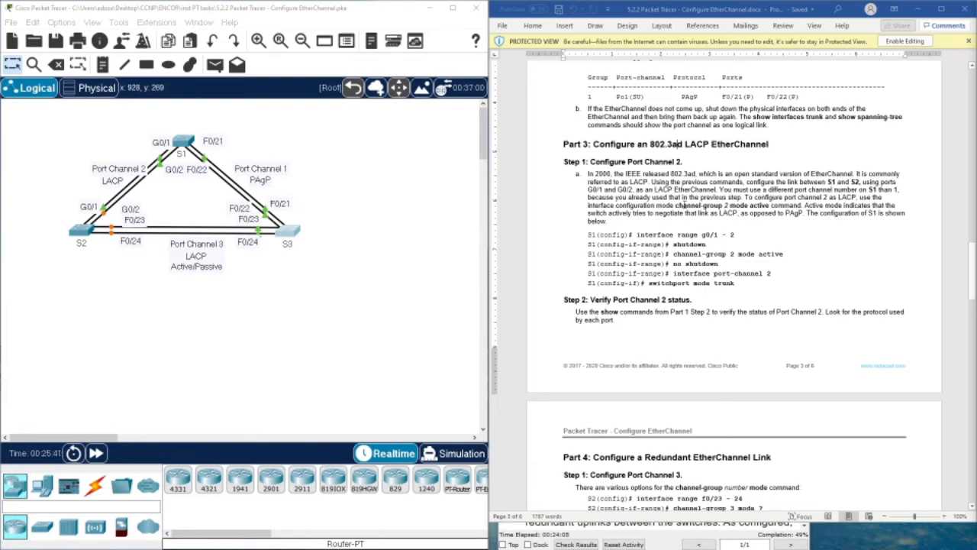
{"action": "left_click_drag", "start_coordinate": [750, 205], "coordinate": [772, 206]}
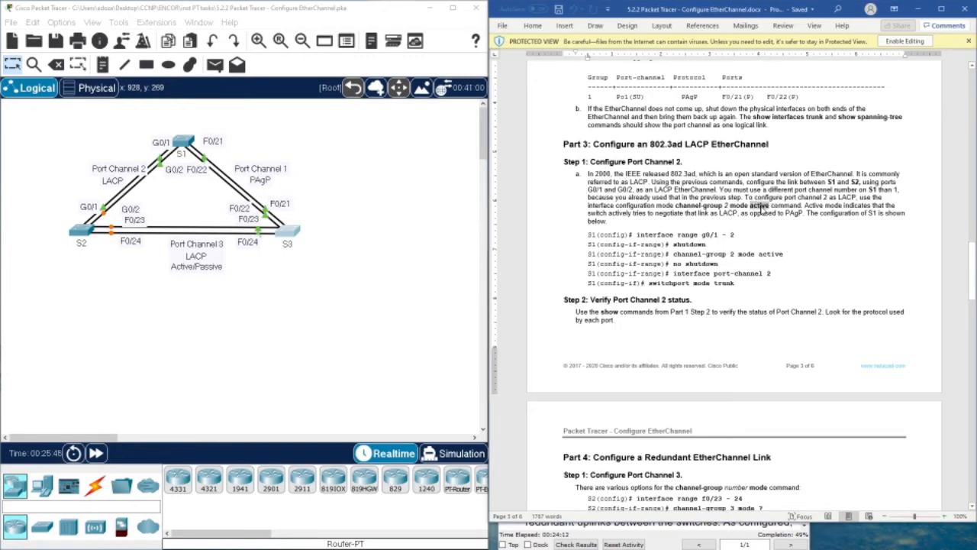
{"action": "left_click_drag", "start_coordinate": [725, 206], "coordinate": [729, 206]}
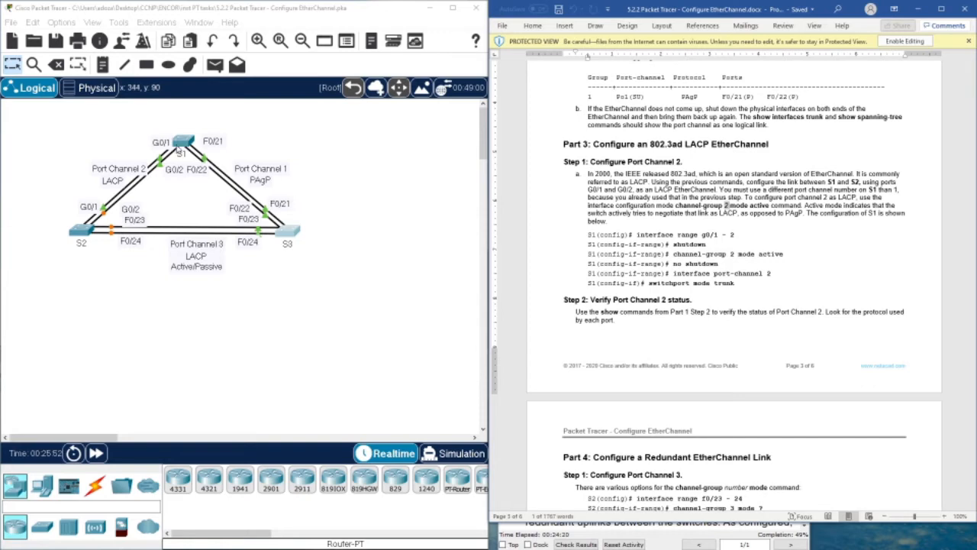
Open S1's command line in Packet Tracer and enter global configuration mode.
{"action": "left_click", "coordinate": [181, 150]}
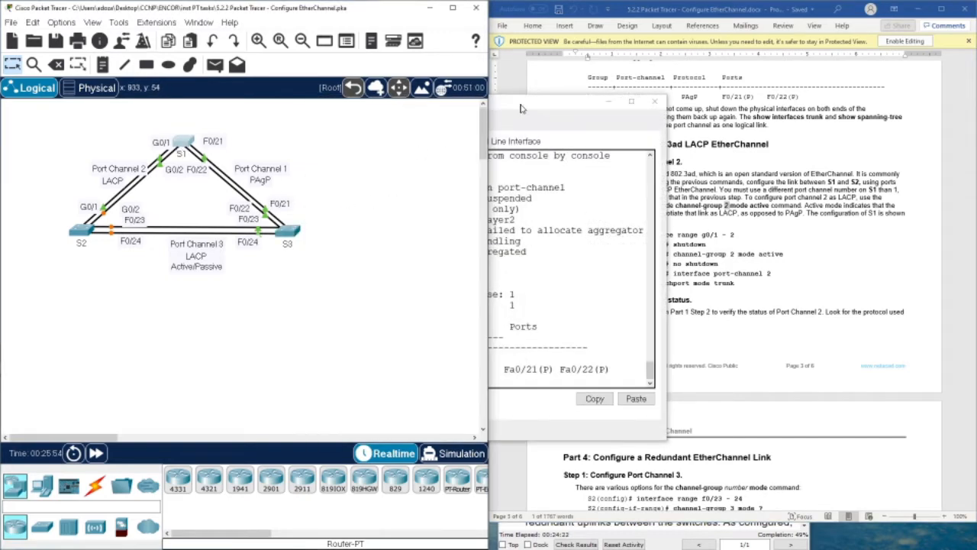
{"action": "left_click_drag", "start_coordinate": [524, 109], "coordinate": [362, 97]}
{"action": "key", "text": "Return"}
{"action": "key", "text": "Return"}
{"action": "key", "text": "Return"}
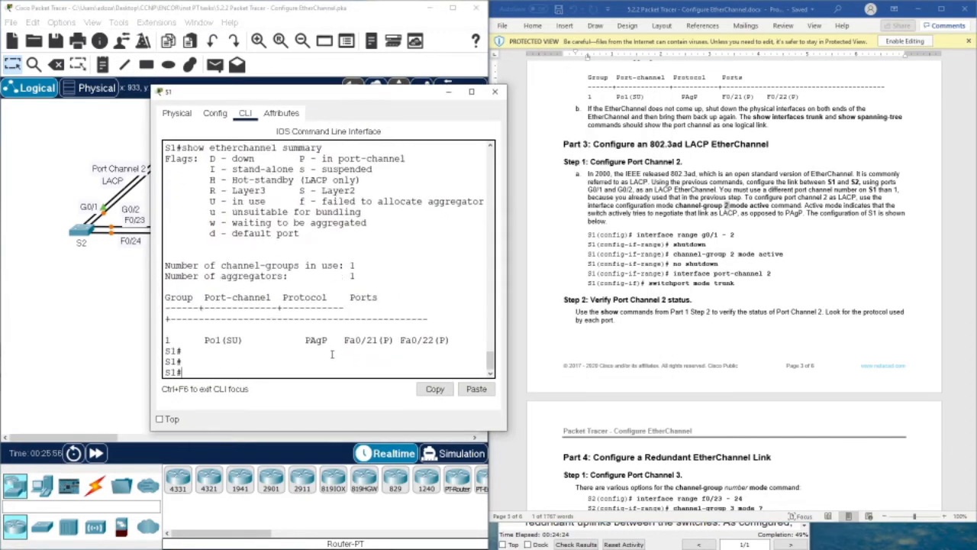
{"action": "type", "text": "conf t"}
{"action": "key", "text": "Return"}
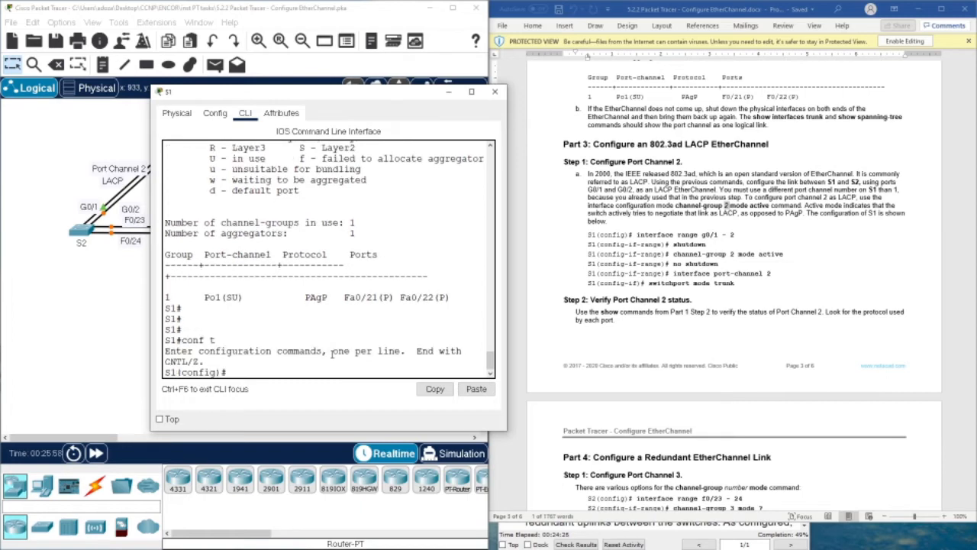
Check S1's Port Channel 2 ports in the topology and enter interface range configuration for g0/1-2.
{"action": "left_click_drag", "start_coordinate": [296, 90], "coordinate": [390, 122]}
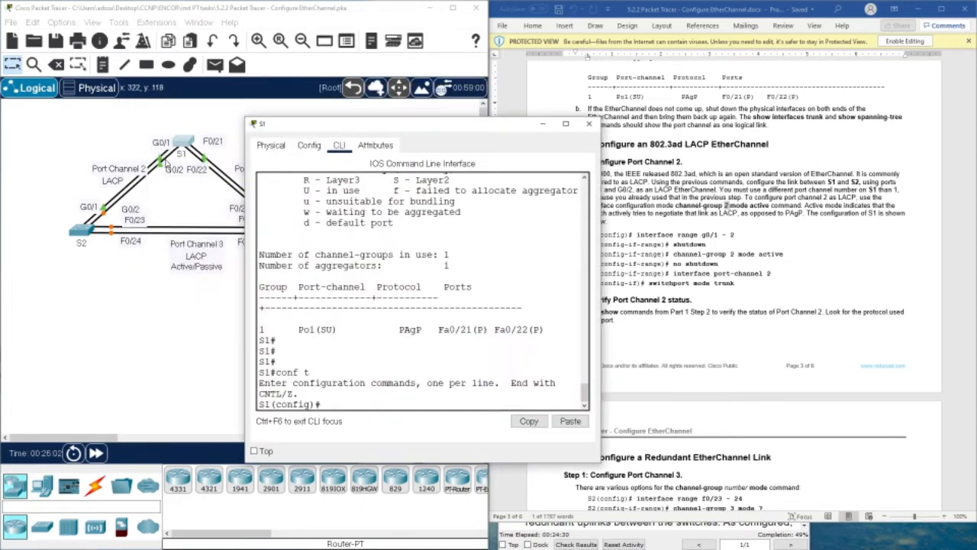
{"action": "left_click_drag", "start_coordinate": [323, 128], "coordinate": [184, 119]}
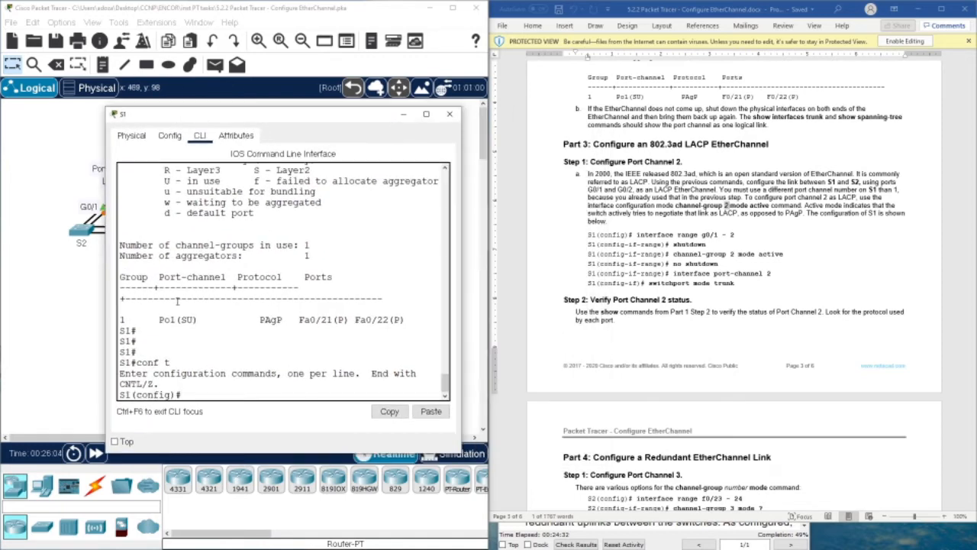
{"action": "type", "text": "0/1-2"}
{"action": "key", "text": "Return"}
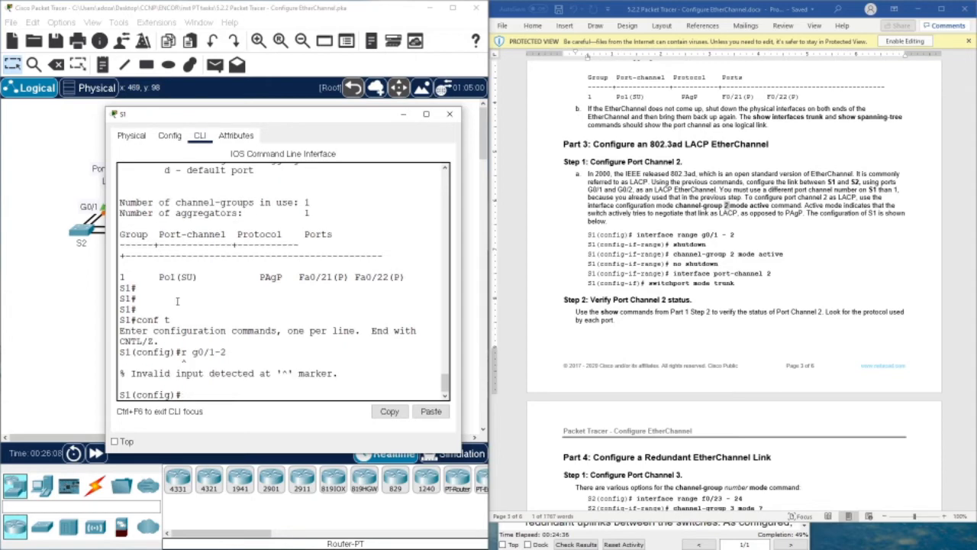
{"action": "key", "text": "Up"}
{"action": "key", "text": "Left"}
{"action": "key", "text": "Left"}
{"action": "key", "text": "Left"}
{"action": "key", "text": "Left"}
{"action": "key", "text": "Left"}
{"action": "type", "text": "int"}
{"action": "key", "text": "Return"}
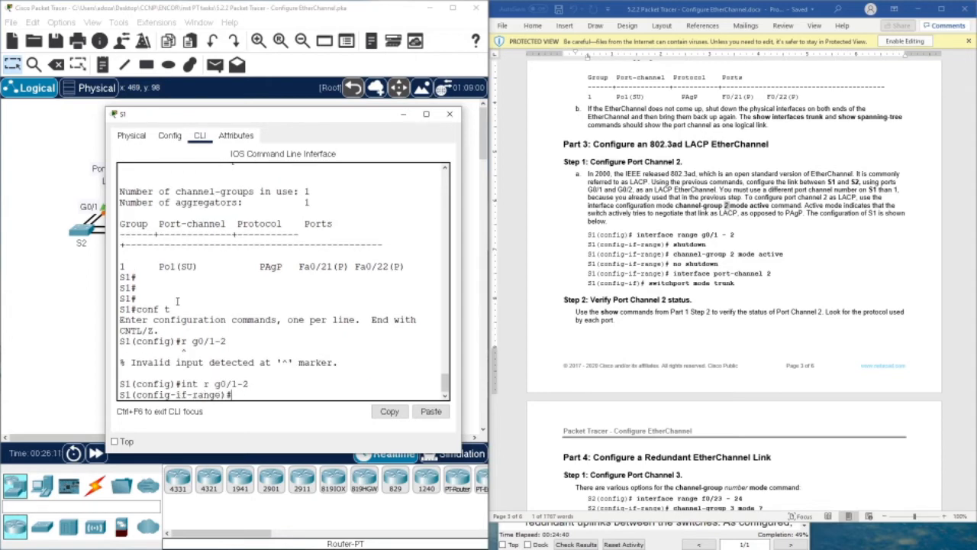
Shut down S1's interface range g0/1-2.
{"action": "type", "text": "sh"}
{"action": "key", "text": "Tab"}
{"action": "key", "text": "Return"}
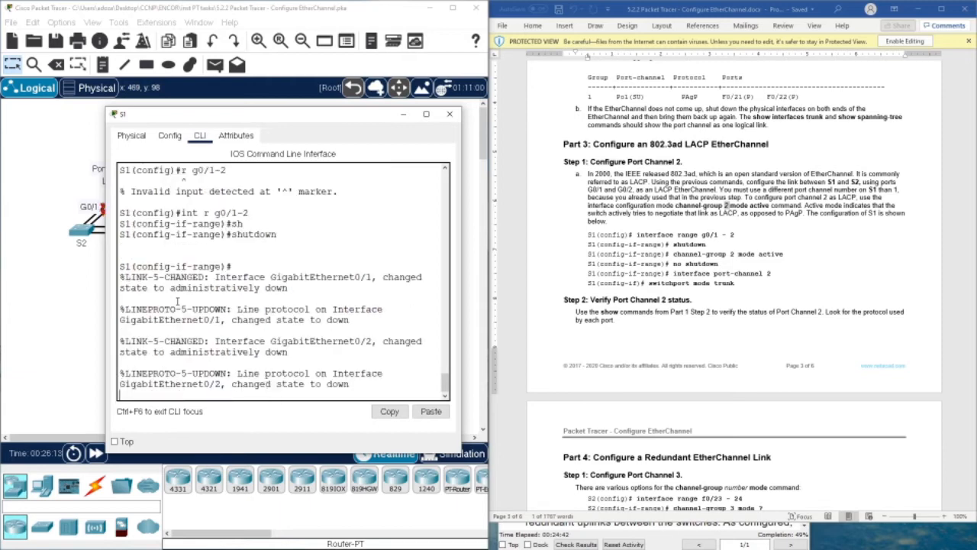
{"action": "key", "text": "Return"}
{"action": "key", "text": "Return"}
{"action": "key", "text": "Return"}
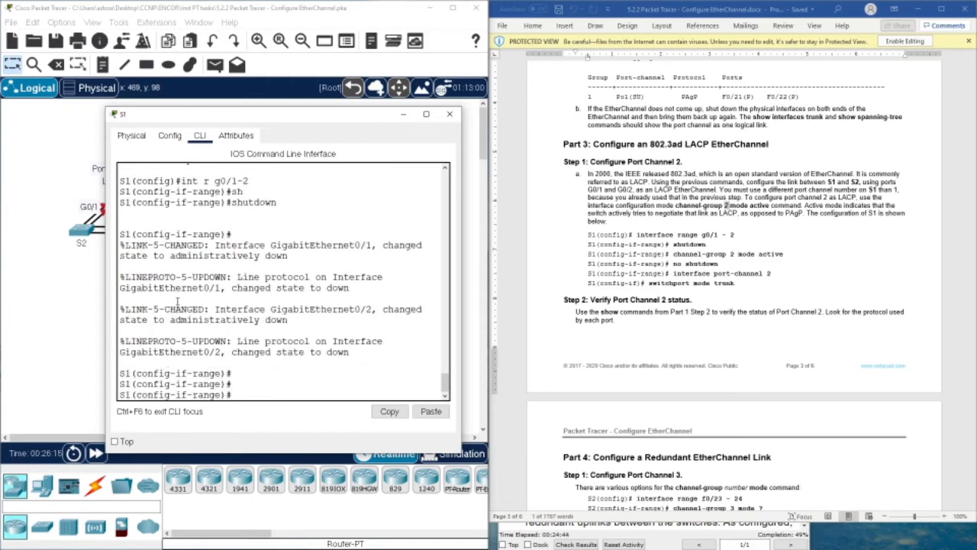
Assign S1's g0/1-2 interfaces to channel group 2 in LACP active mode.
{"action": "type", "text": "channel-grou"}
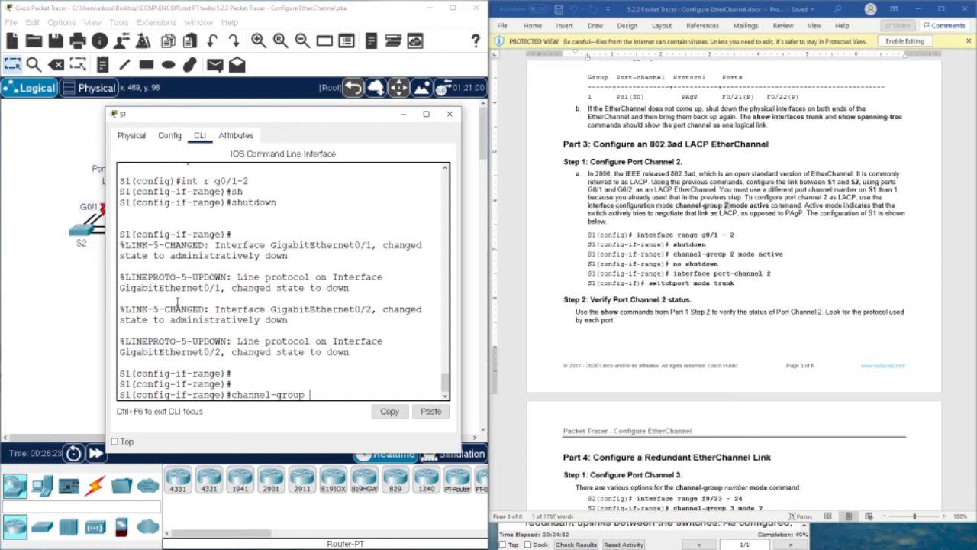
{"action": "type", "text": "p 2"}
{"action": "type", "text": "mode ac"}
{"action": "key", "text": "Tab"}
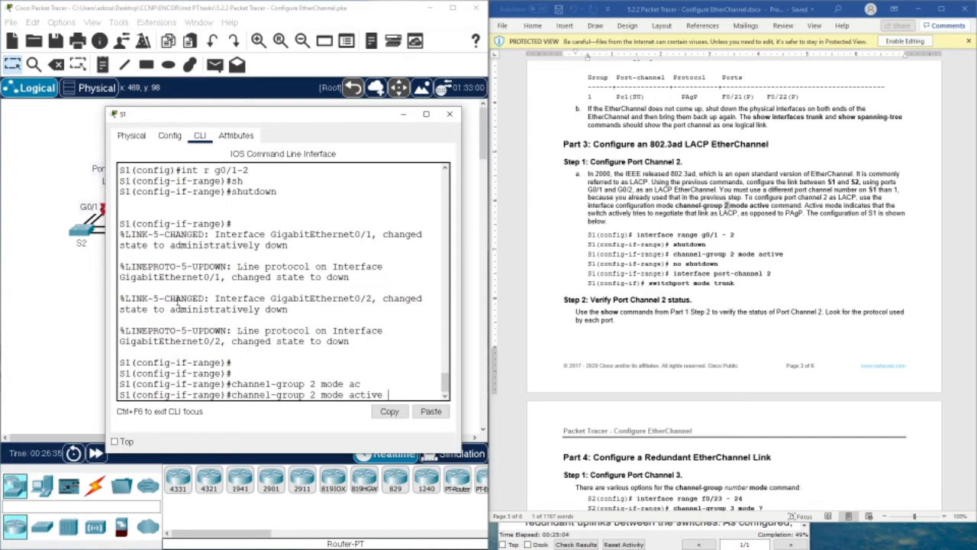
{"action": "key", "text": "Return"}
Bring S1's g0/1-2 interfaces back up with "no shutdown".
{"action": "type", "text": "nfig-if-range)#n"}
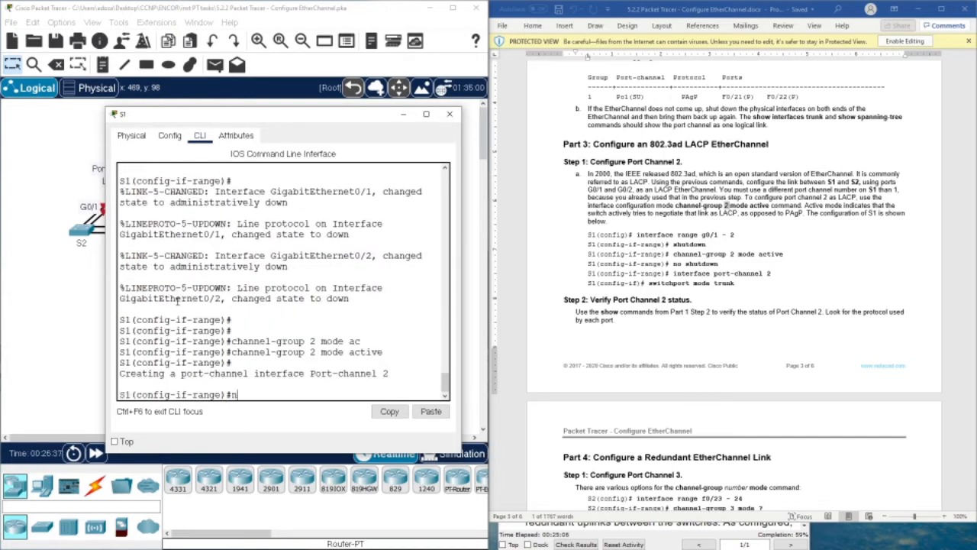
{"action": "type", "text": "o sh"}
{"action": "key", "text": "Tab"}
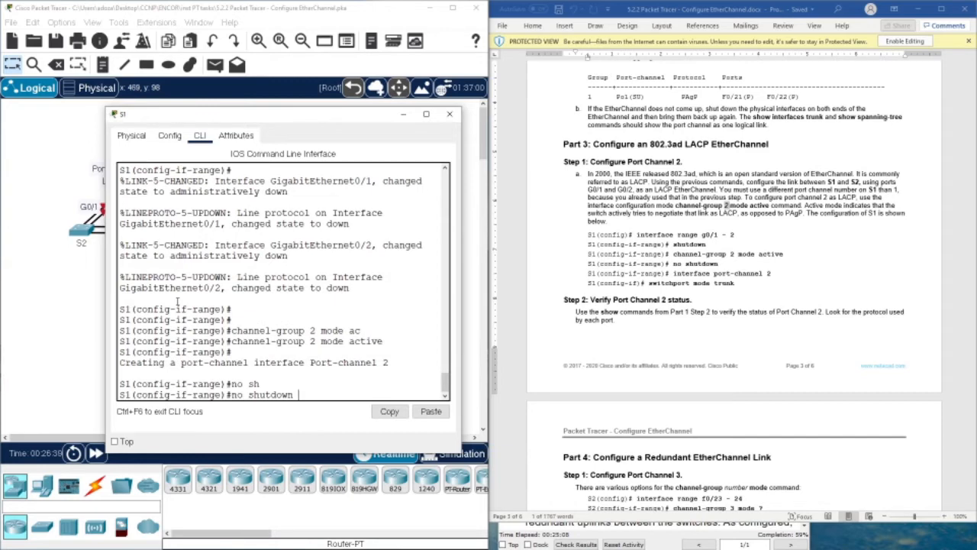
{"action": "key", "text": "Return"}
{"action": "key", "text": "Return"}
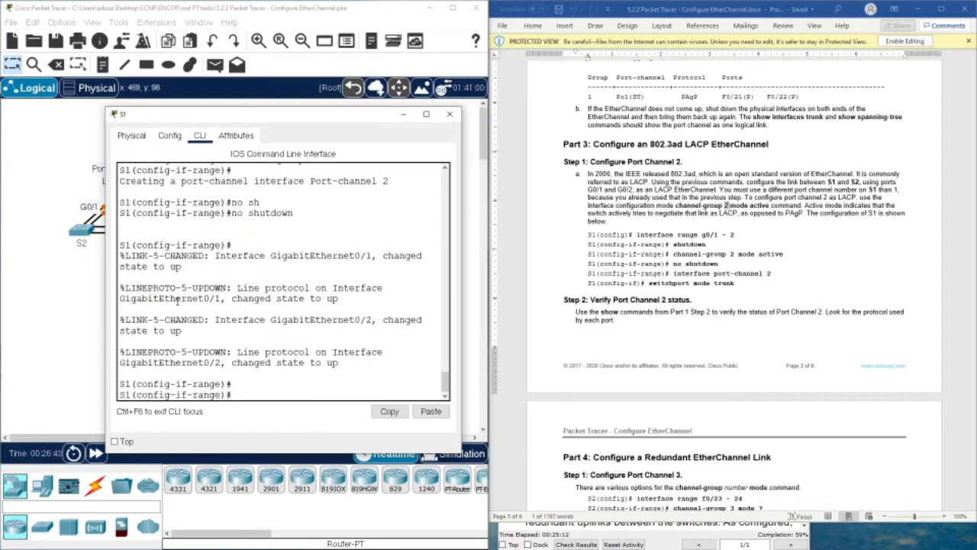
Set S1's g0/1-2 interface range to switchport mode trunk and close the S1 window.
{"action": "type", "text": "sw"}
{"action": "key", "text": "Tab"}
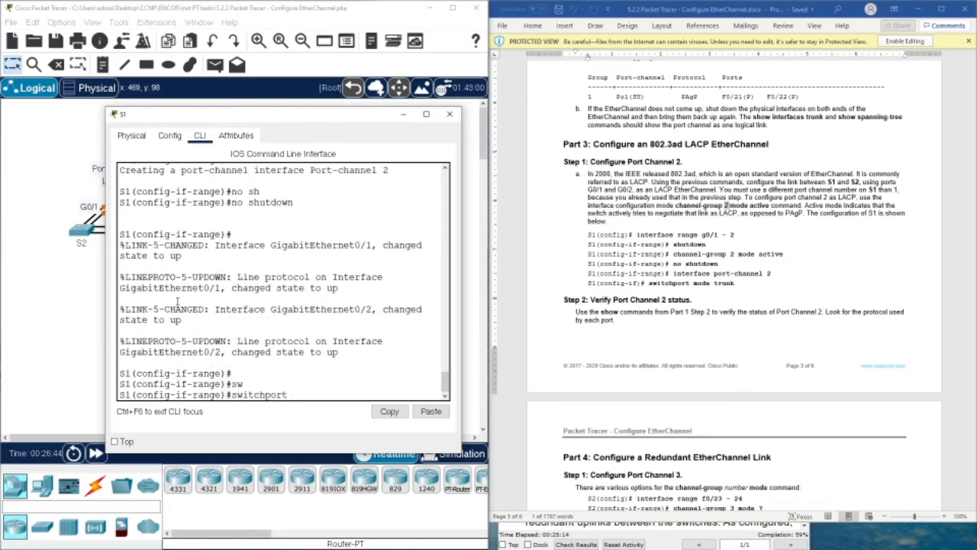
{"action": "type", "text": "mo"}
{"action": "key", "text": "Tab"}
{"action": "type", "text": "tr"}
{"action": "key", "text": "Tab"}
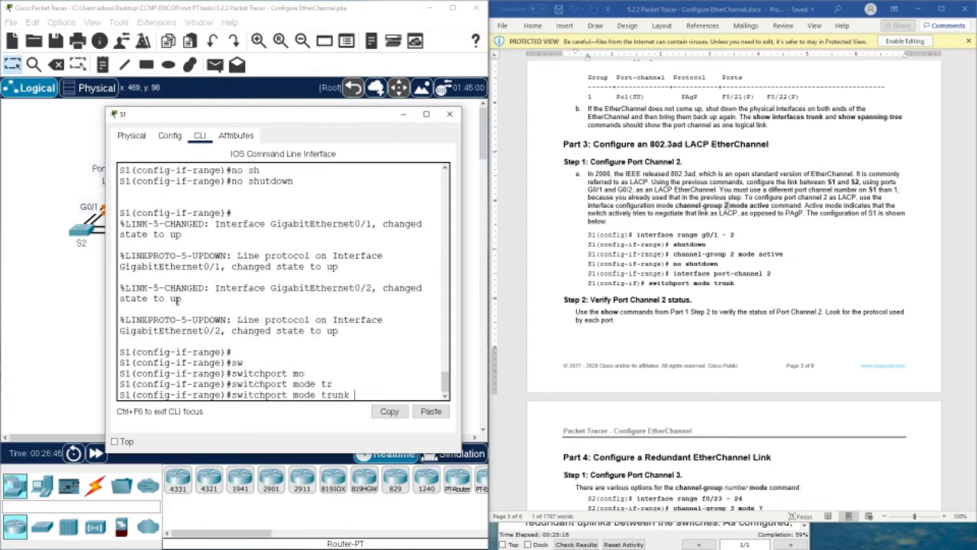
{"action": "key", "text": "Return"}
{"action": "key", "text": "Return"}
{"action": "key", "text": "Return"}
{"action": "key", "text": "Return"}
{"action": "key", "text": "Return"}
{"action": "key", "text": "Return"}
{"action": "key", "text": "Return"}
{"action": "key", "text": "Return"}
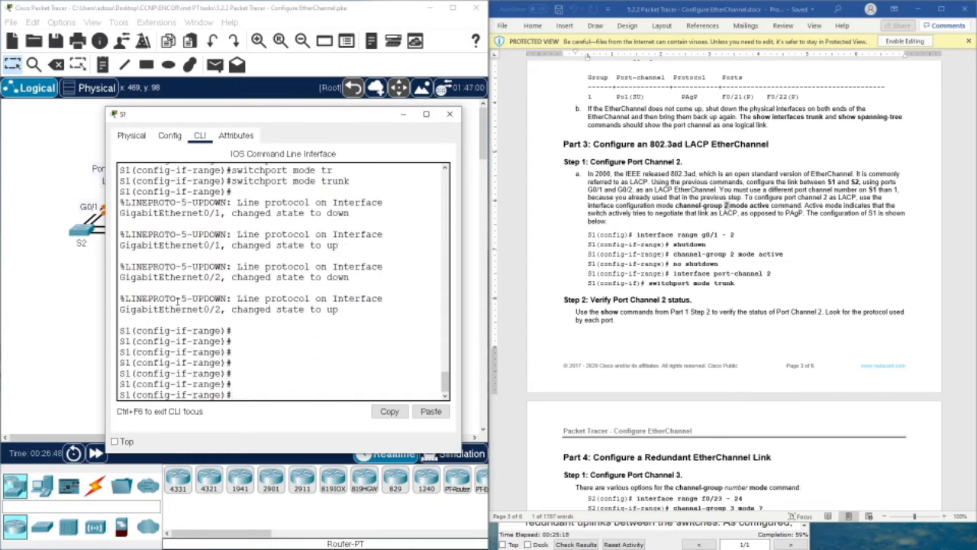
{"action": "key", "text": "Return"}
{"action": "key", "text": "Return"}
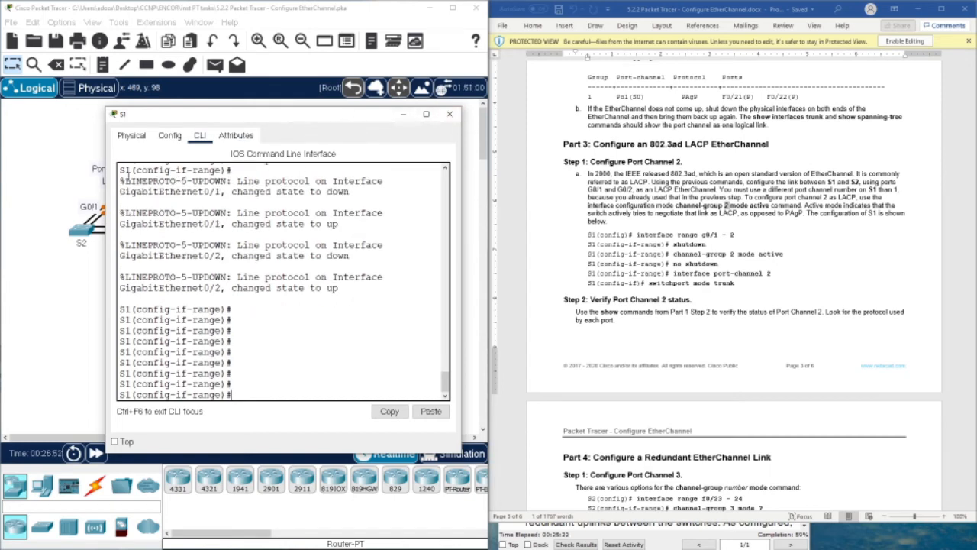
{"action": "left_click", "coordinate": [449, 114]}
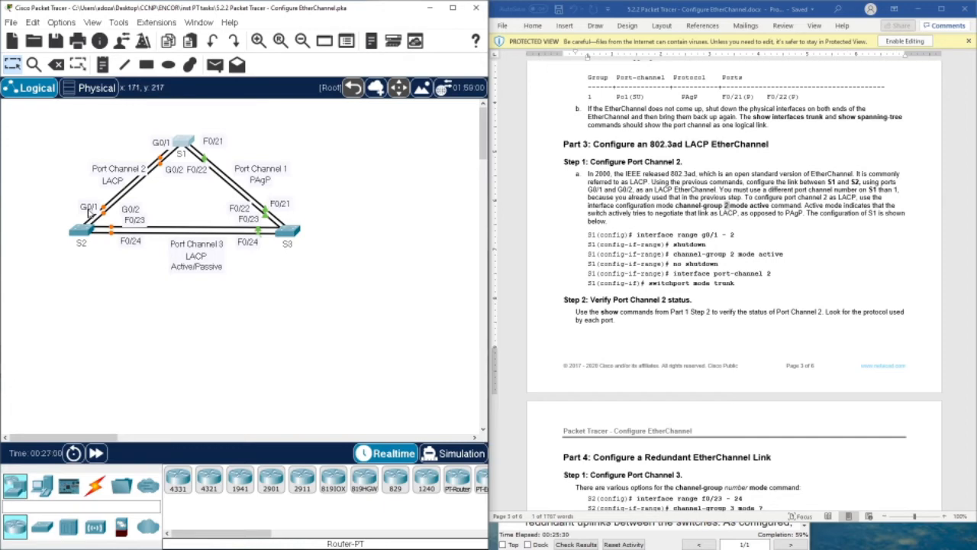
Open the CLI of switch S2, enable privileged mode and enter global configuration mode.
{"action": "left_click", "coordinate": [84, 231]}
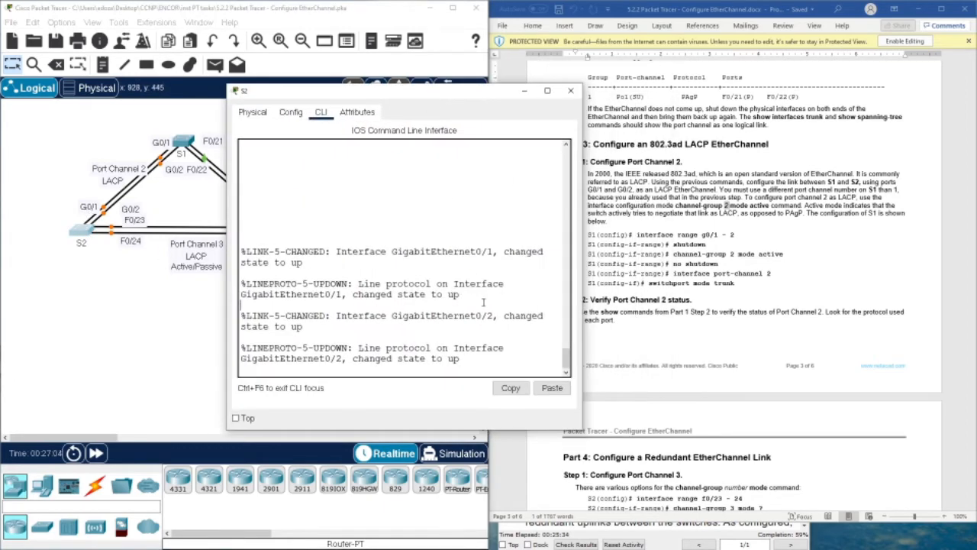
{"action": "key", "text": "Return"}
{"action": "key", "text": "Return"}
{"action": "key", "text": "Return"}
{"action": "key", "text": "Return"}
{"action": "type", "text": "en"}
{"action": "key", "text": "Return"}
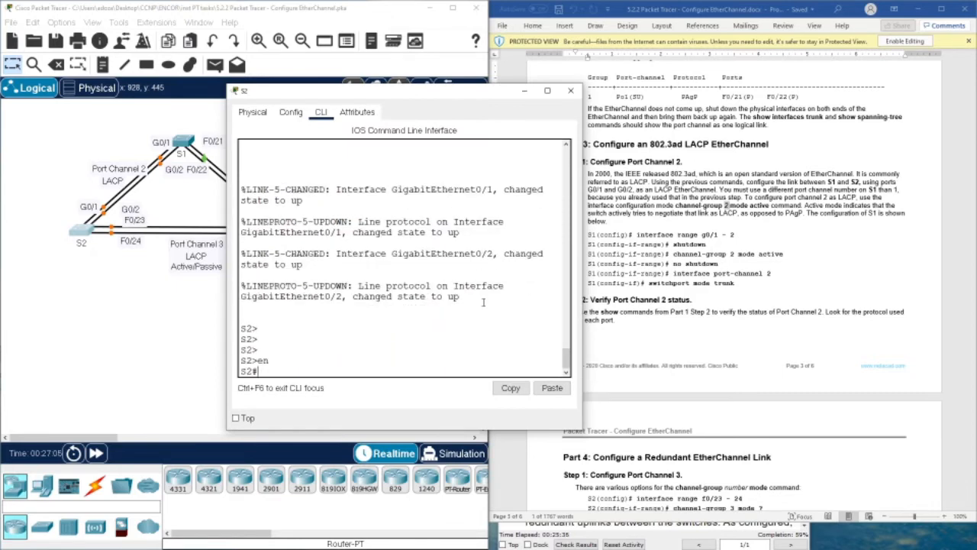
{"action": "type", "text": "conf t"}
{"action": "key", "text": "Return"}
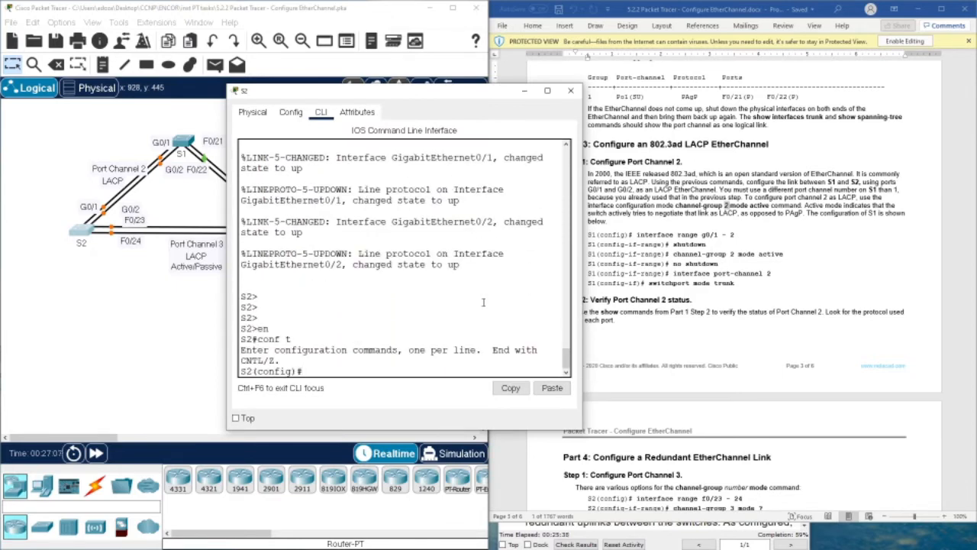
Shut down S2's interface range g0/1-2.
{"action": "type", "text": "int r"}
{"action": "type", "text": "g0/1-2"}
{"action": "key", "text": "Return"}
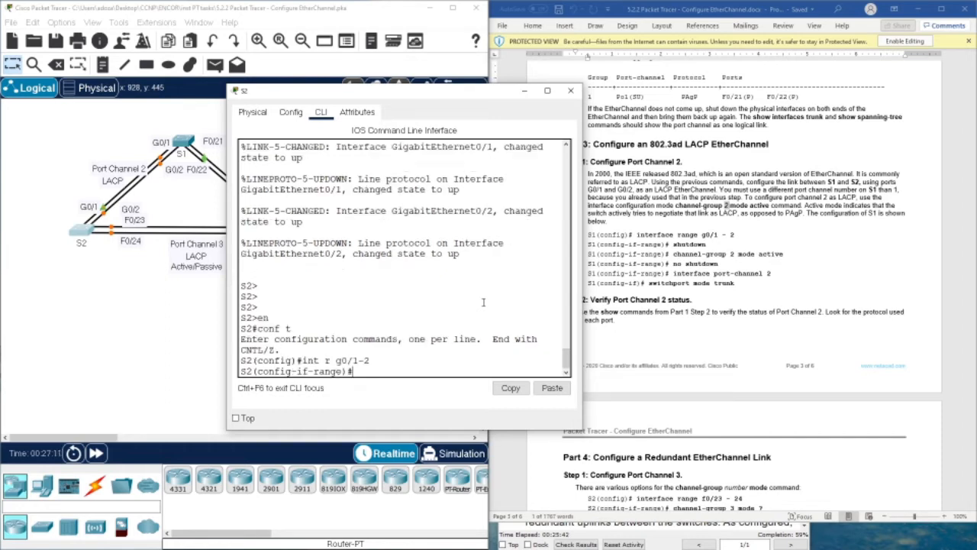
{"action": "type", "text": "sh"}
{"action": "key", "text": "Tab"}
{"action": "key", "text": "Return"}
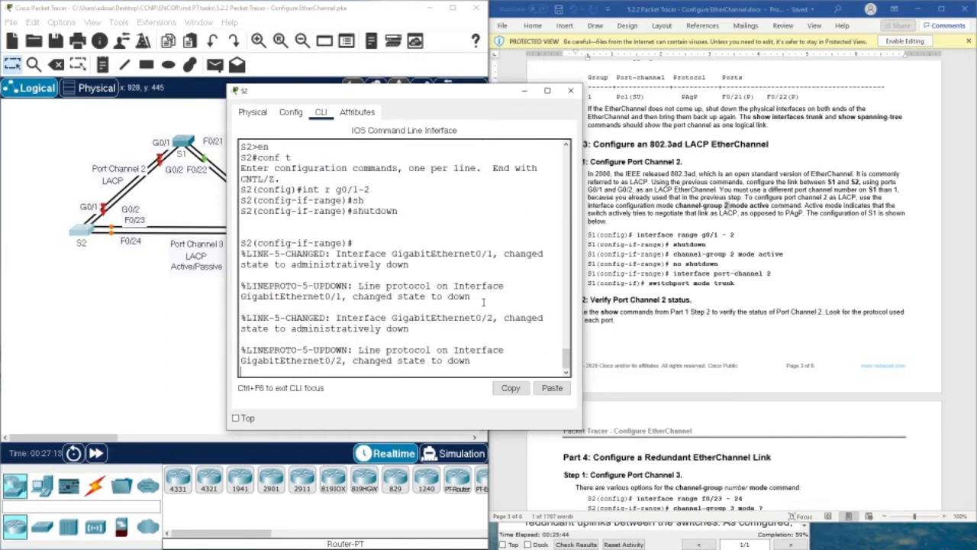
{"action": "key", "text": "Return"}
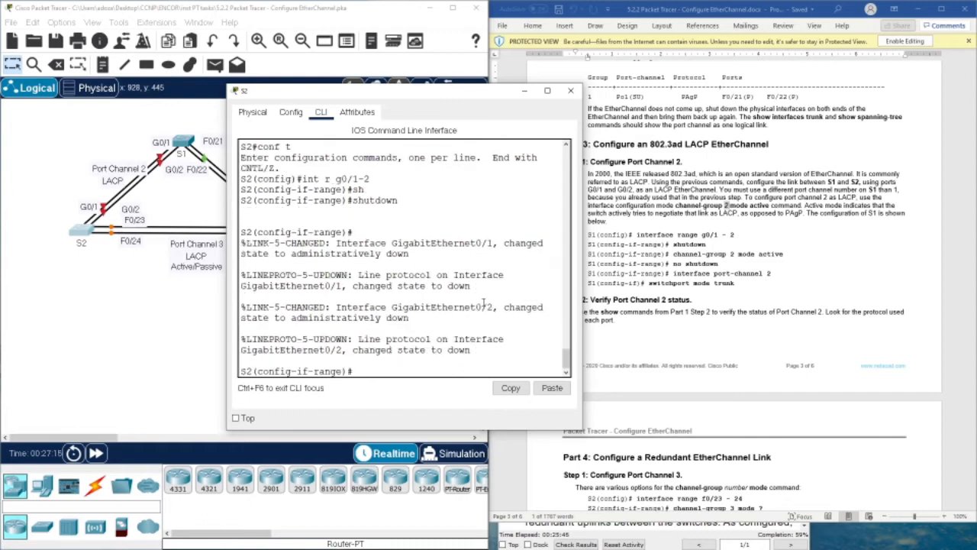
Assign S2's g0/1-2 interfaces to channel group 2 in LACP active mode.
{"action": "type", "text": "ch"}
{"action": "key", "text": "Tab"}
{"action": "type", "text": "an"}
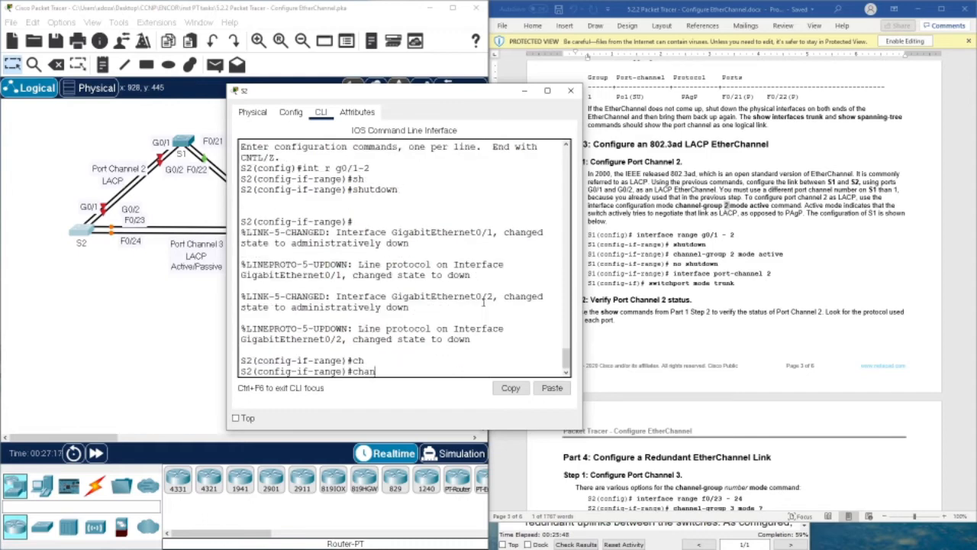
{"action": "type", "text": "nel-gr"}
{"action": "key", "text": "Tab"}
{"action": "type", "text": "2"}
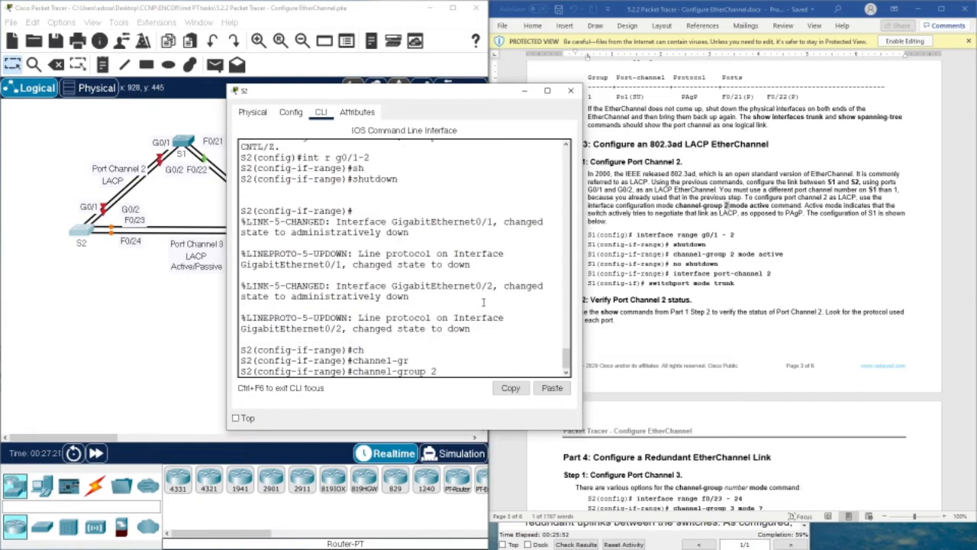
{"action": "type", "text": " mode active"}
{"action": "key", "text": "Return"}
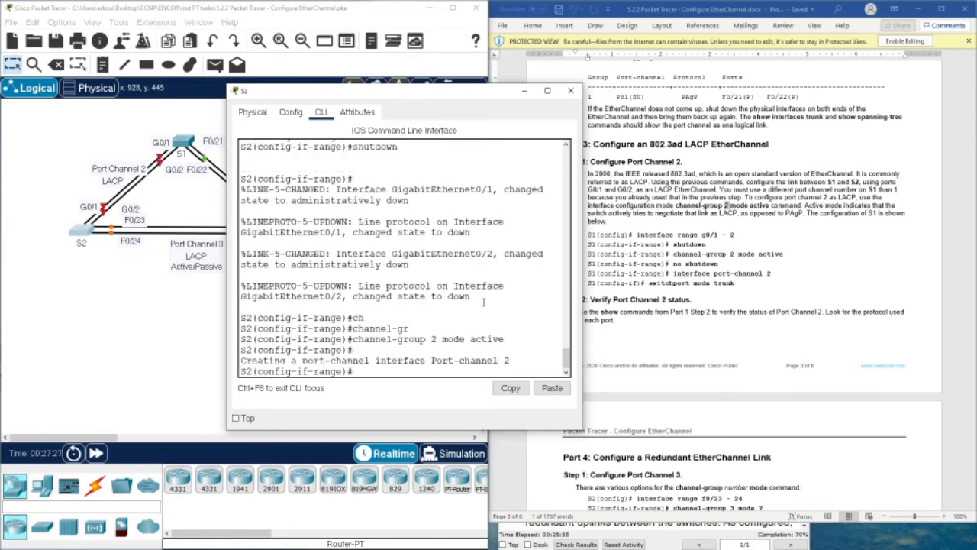
Bring S2's g0/1-2 interfaces back up with "no shutdown" and set them to switchport mode trunk.
{"action": "type", "text": "no shutdown"}
{"action": "key", "text": "Return"}
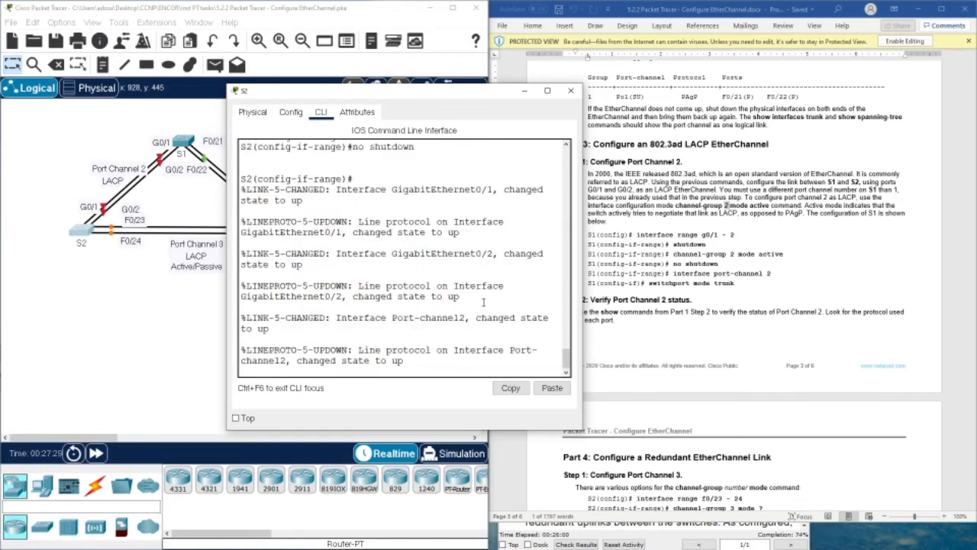
{"action": "type", "text": "swi"}
{"action": "key", "text": "Tab"}
{"action": "type", "text": "m"}
{"action": "key", "text": "Tab"}
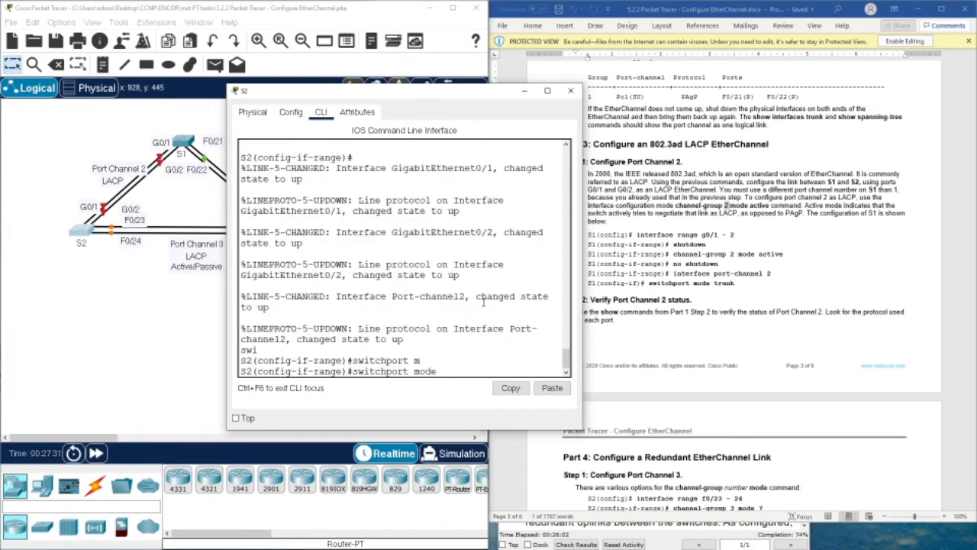
{"action": "type", "text": "tr"}
{"action": "key", "text": "Tab"}
{"action": "key", "text": "Return"}
{"action": "key", "text": "Return"}
{"action": "key", "text": "Return"}
{"action": "key", "text": "Return"}
{"action": "key", "text": "Return"}
{"action": "key", "text": "Return"}
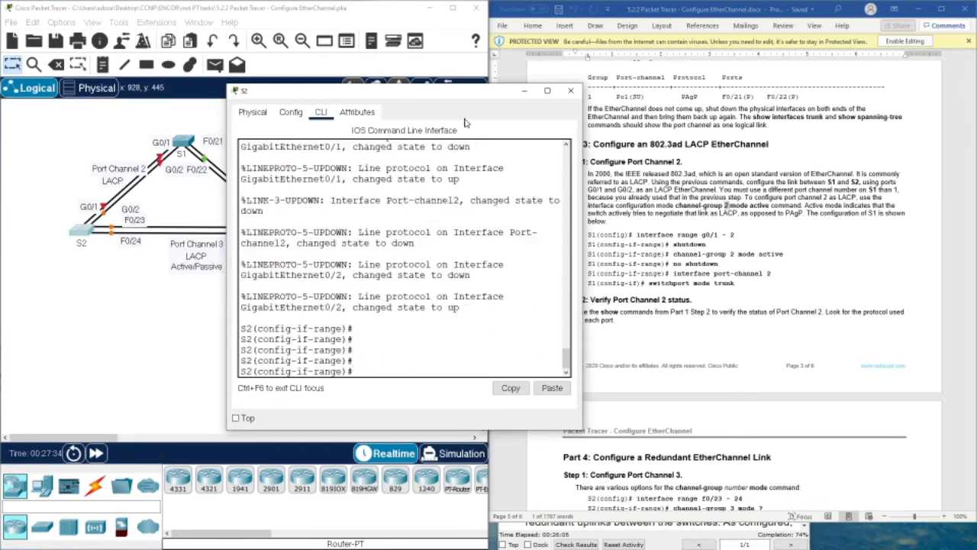
Exit S2's interface range and global configuration modes to return to the privileged EXEC prompt.
{"action": "left_click_drag", "start_coordinate": [430, 95], "coordinate": [319, 80]}
{"action": "scroll", "coordinate": [603, 221], "scroll_direction": "down", "scroll_amount": 3}
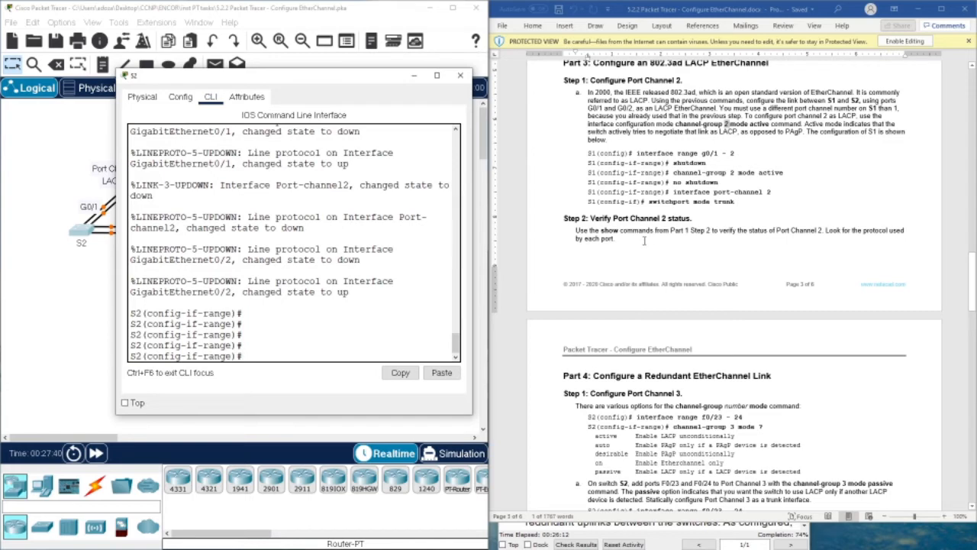
{"action": "scroll", "coordinate": [649, 241], "scroll_direction": "down", "scroll_amount": 3}
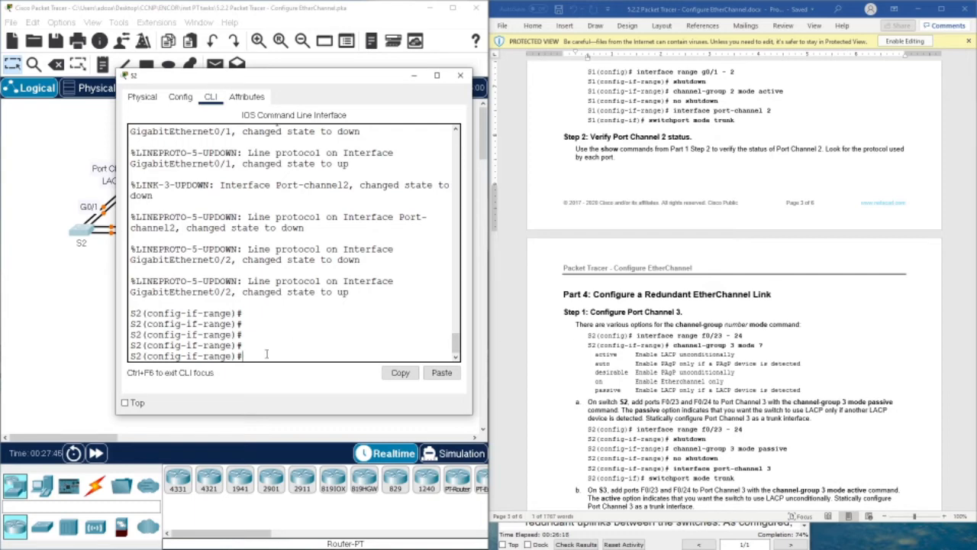
{"action": "type", "text": "exit"}
{"action": "key", "text": "Return"}
{"action": "key", "text": "Return"}
{"action": "key", "text": "Return"}
{"action": "key", "text": "Return"}
{"action": "key", "text": "Return"}
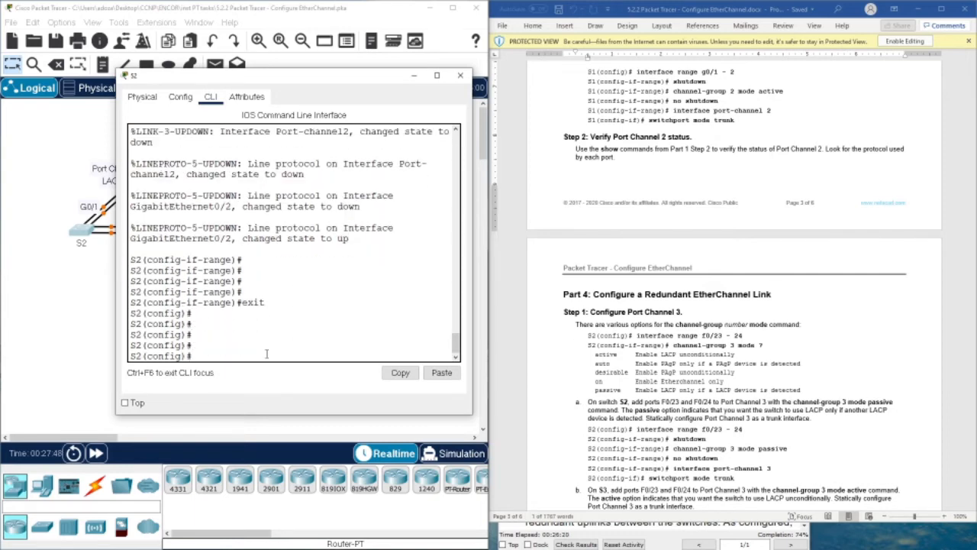
{"action": "type", "text": "exit"}
{"action": "key", "text": "Return"}
{"action": "key", "text": "Return"}
{"action": "key", "text": "Return"}
{"action": "key", "text": "Return"}
{"action": "key", "text": "Return"}
{"action": "key", "text": "Return"}
{"action": "key", "text": "Return"}
Run "show etherchannel summary" on S2 and check the protocol used by Port Channel 2.
{"action": "type", "text": "sh"}
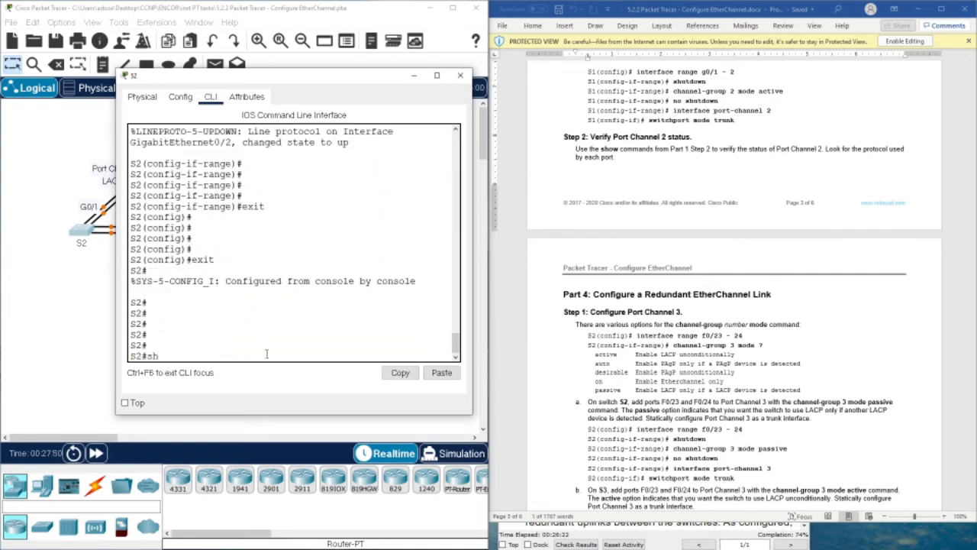
{"action": "type", "text": "ow eth"}
{"action": "key", "text": "Tab"}
{"action": "type", "text": "s"}
{"action": "key", "text": "Tab"}
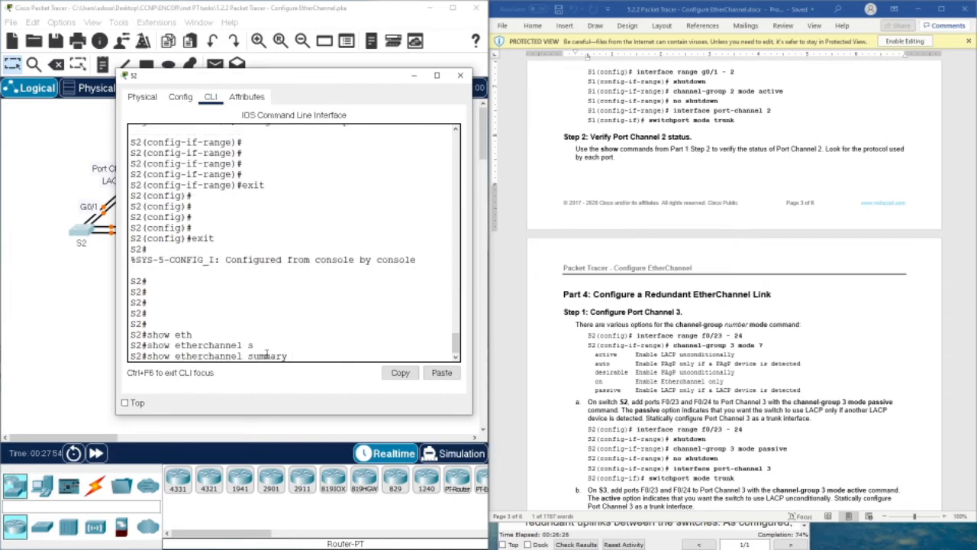
{"action": "key", "text": "Return"}
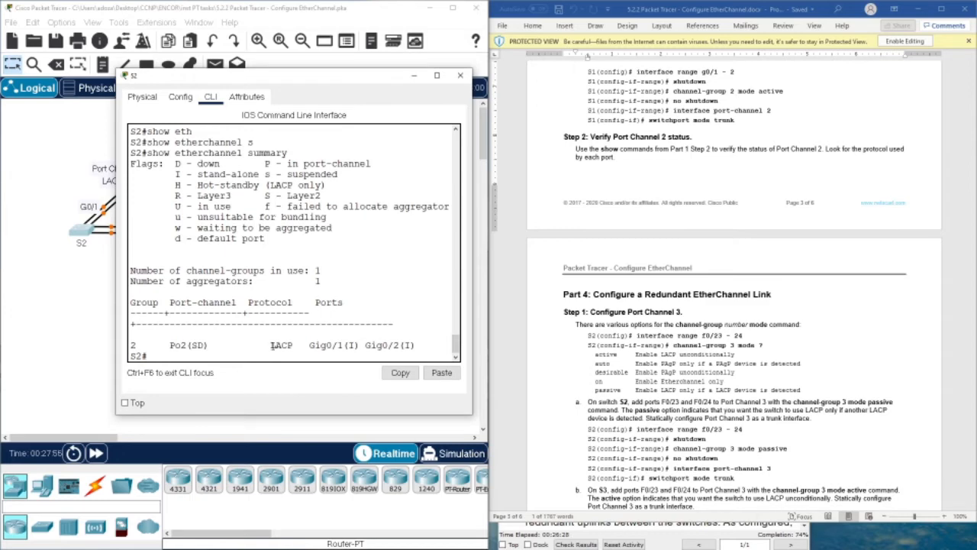
{"action": "left_click_drag", "start_coordinate": [270, 345], "coordinate": [294, 345]}
Open the CLI of switch S1 and leave configuration mode for the privileged EXEC prompt.
{"action": "left_click_drag", "start_coordinate": [311, 76], "coordinate": [449, 75]}
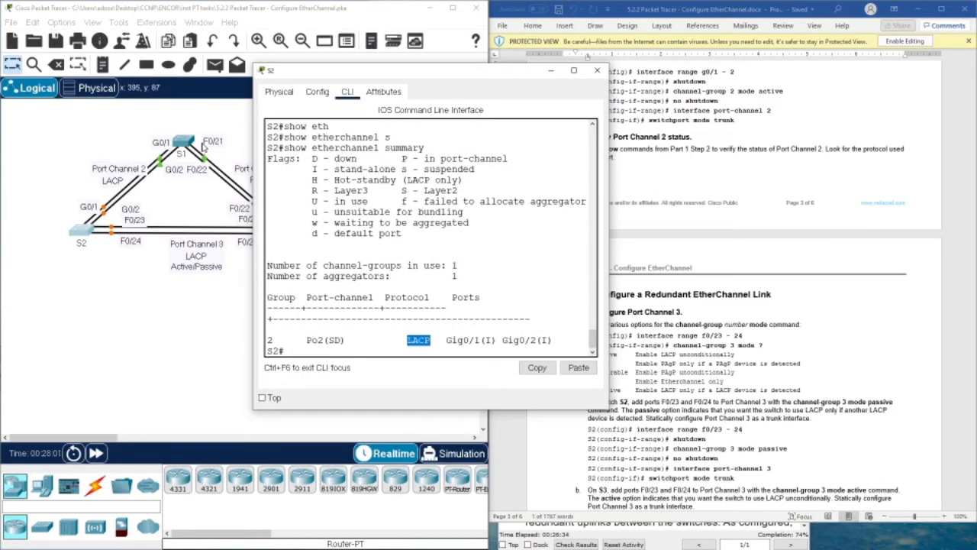
{"action": "left_click", "coordinate": [178, 143]}
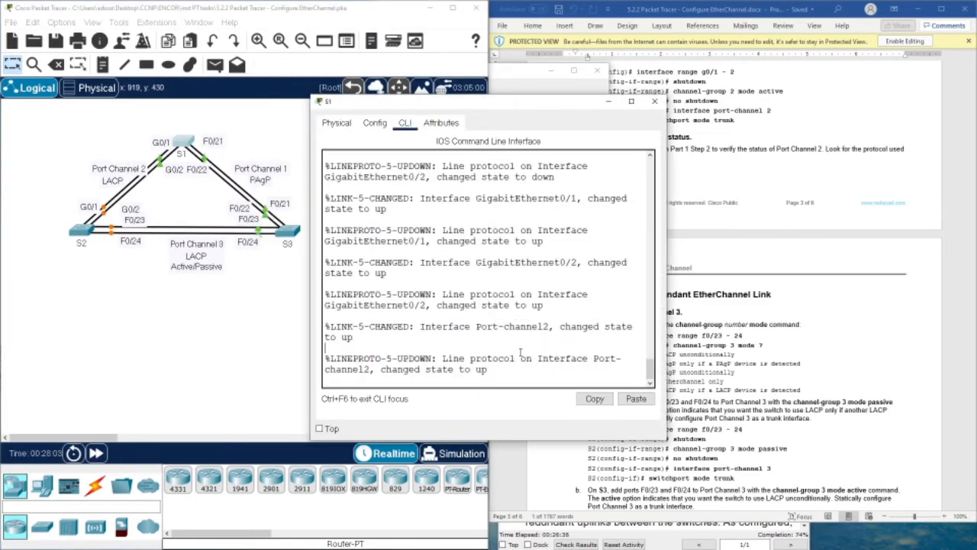
{"action": "key", "text": "Return"}
{"action": "key", "text": "Return"}
{"action": "key", "text": "Return"}
{"action": "key", "text": "Return"}
{"action": "key", "text": "Return"}
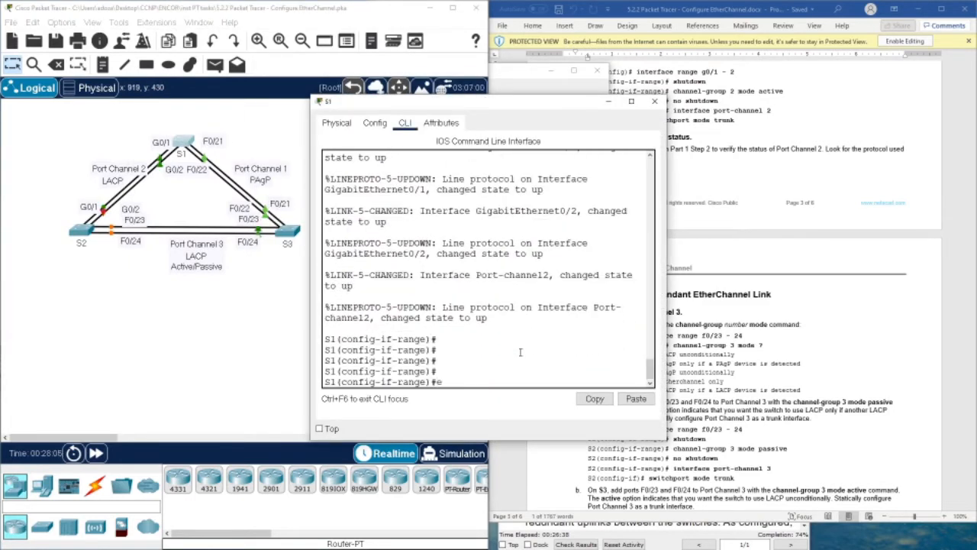
{"action": "type", "text": "exit"}
{"action": "key", "text": "Return"}
{"action": "type", "text": "end"}
{"action": "key", "text": "Return"}
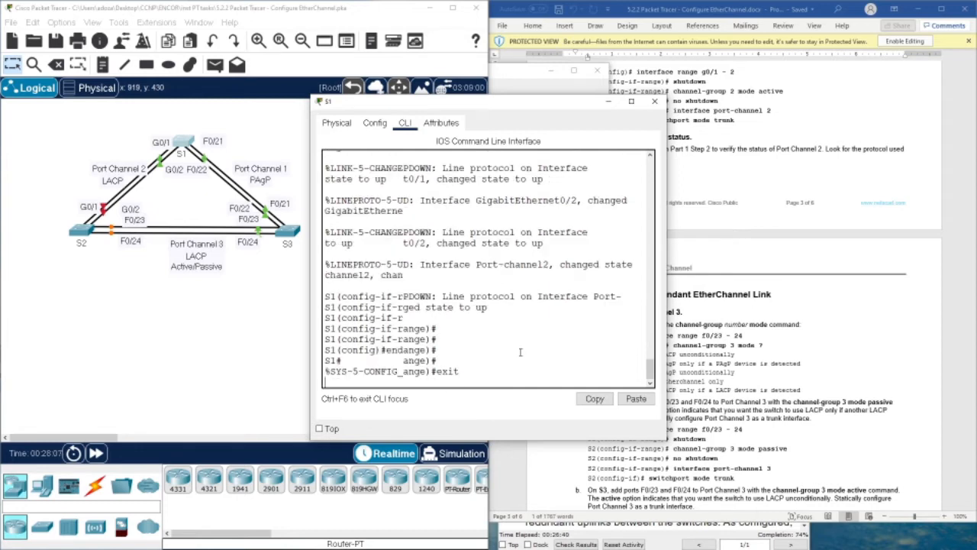
Run "show etherchannel summary" on S1 and check the protocols of its port channels.
{"action": "key", "text": "Return"}
{"action": "key", "text": "Return"}
{"action": "key", "text": "Return"}
{"action": "type", "text": "show"}
{"action": "key", "text": "Tab"}
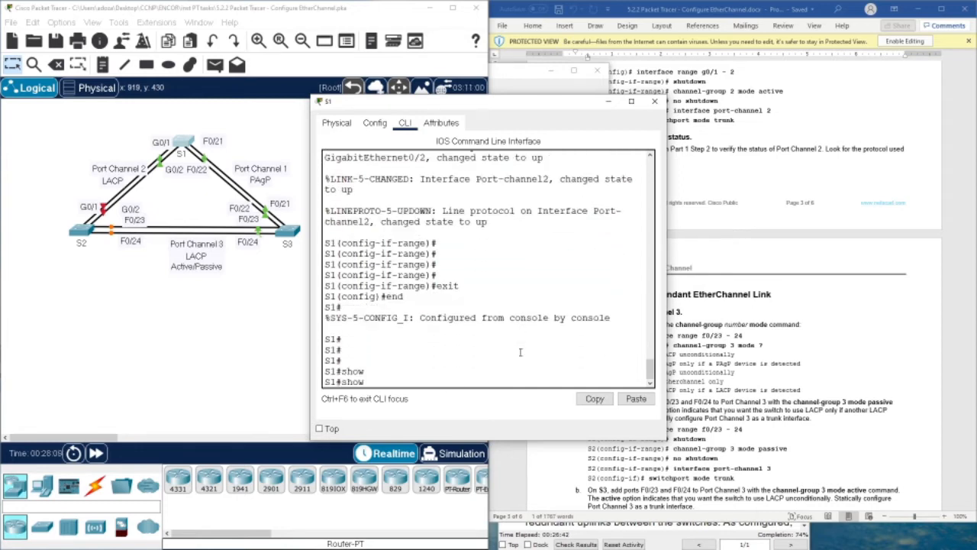
{"action": "type", "text": "e"}
{"action": "key", "text": "Tab"}
{"action": "type", "text": "s"}
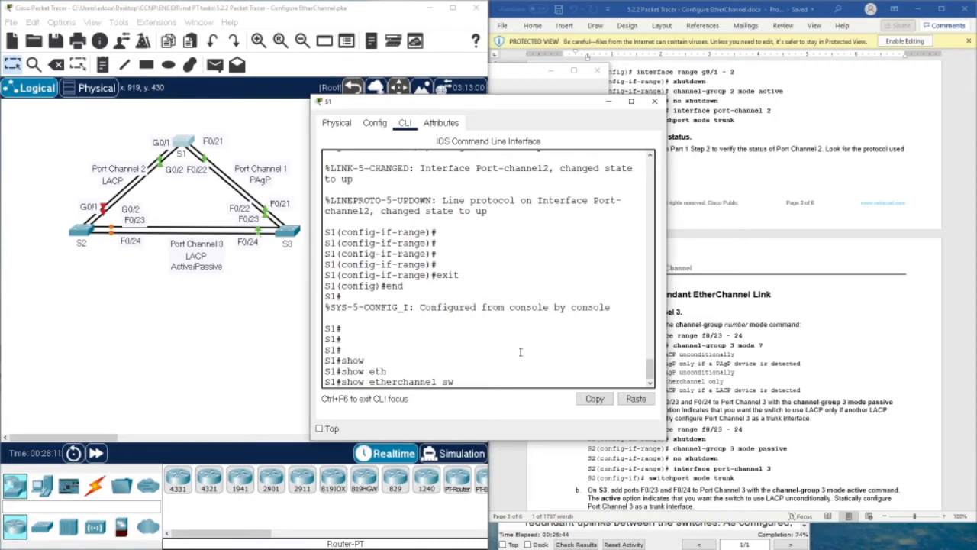
{"action": "key", "text": "Tab"}
{"action": "key", "text": "Return"}
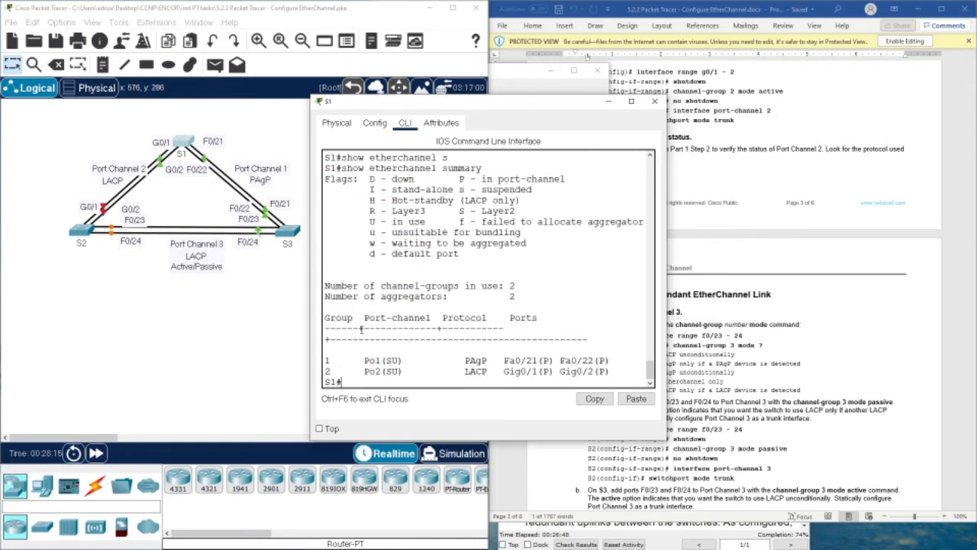
{"action": "left_click_drag", "start_coordinate": [448, 360], "coordinate": [494, 370]}
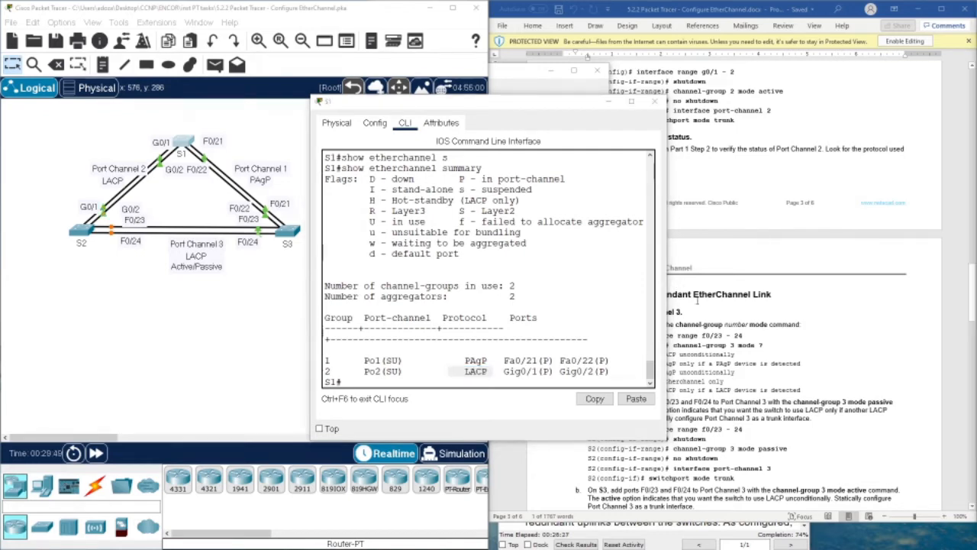
Close the S1 and S2 windows and bring up the Part 4 instructions for Port Channel 3.
{"action": "left_click", "coordinate": [654, 103]}
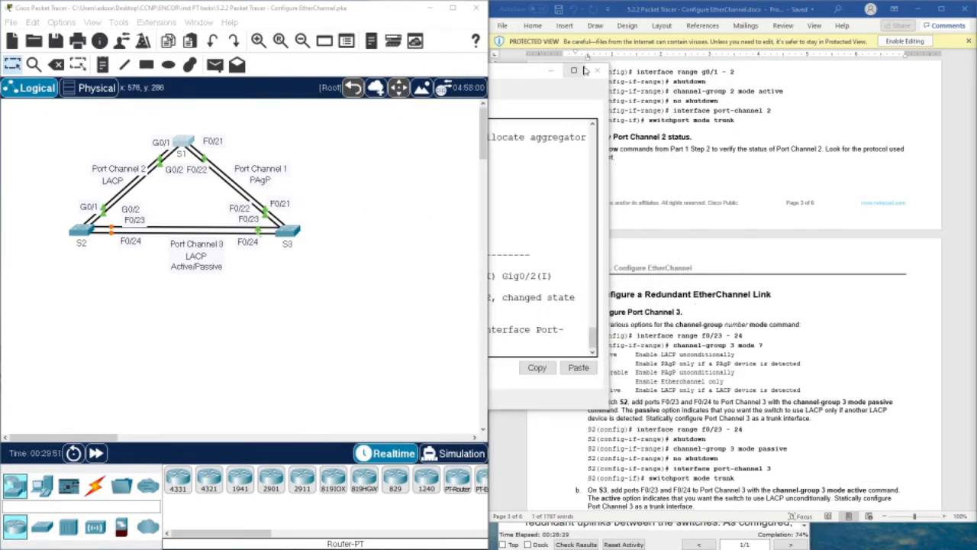
{"action": "left_click", "coordinate": [597, 71]}
{"action": "scroll", "coordinate": [684, 330], "scroll_direction": "down", "scroll_amount": 2}
{"action": "scroll", "coordinate": [685, 330], "scroll_direction": "down", "scroll_amount": 2}
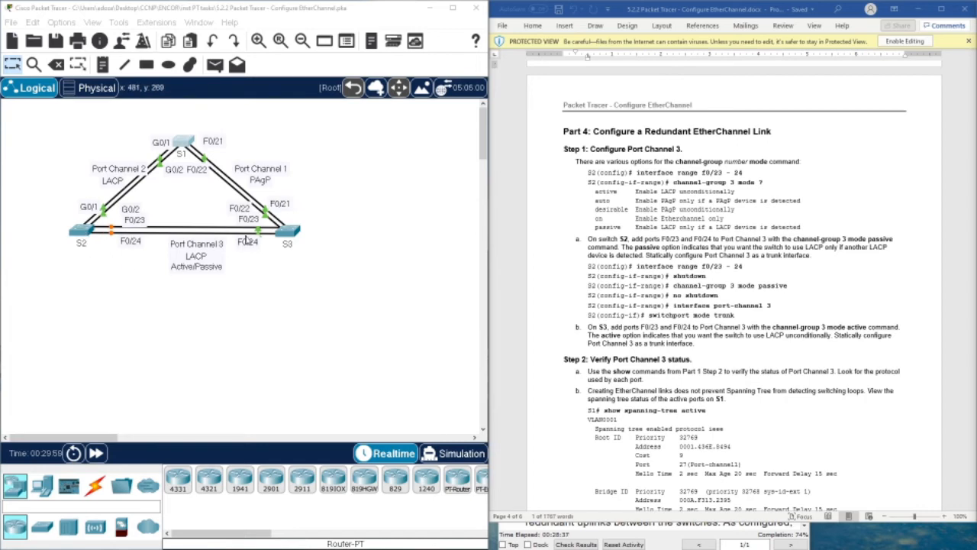
Reopen S2's CLI beside the lab instructions and enter global configuration mode.
{"action": "left_click", "coordinate": [85, 230]}
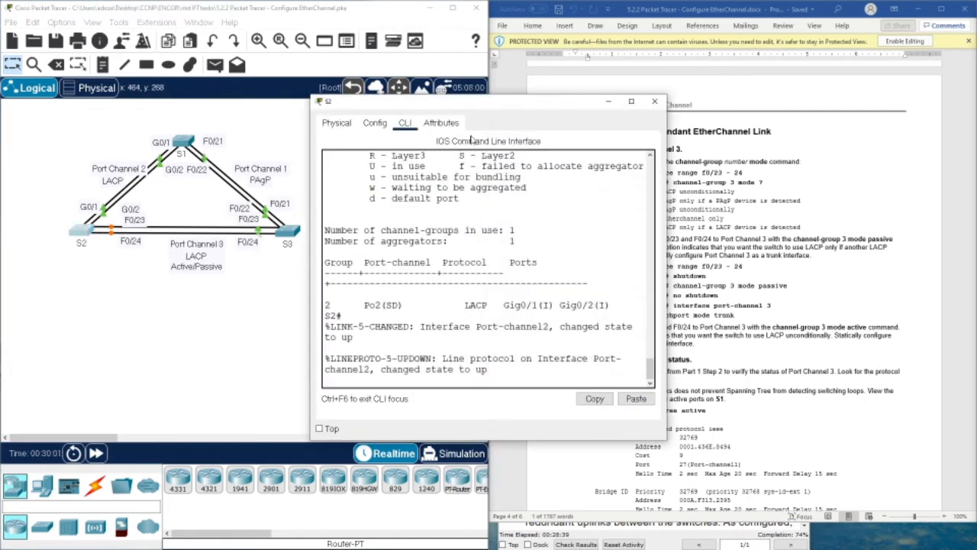
{"action": "left_click_drag", "start_coordinate": [453, 105], "coordinate": [222, 97]}
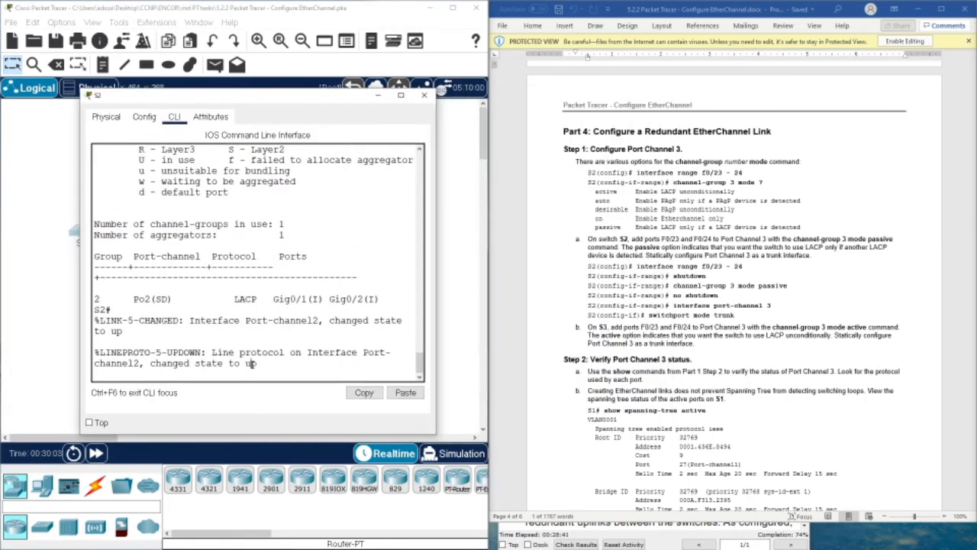
{"action": "key", "text": "Return"}
{"action": "key", "text": "Return"}
{"action": "key", "text": "Return"}
{"action": "key", "text": "Return"}
{"action": "key", "text": "Return"}
{"action": "key", "text": "Return"}
{"action": "type", "text": "e"}
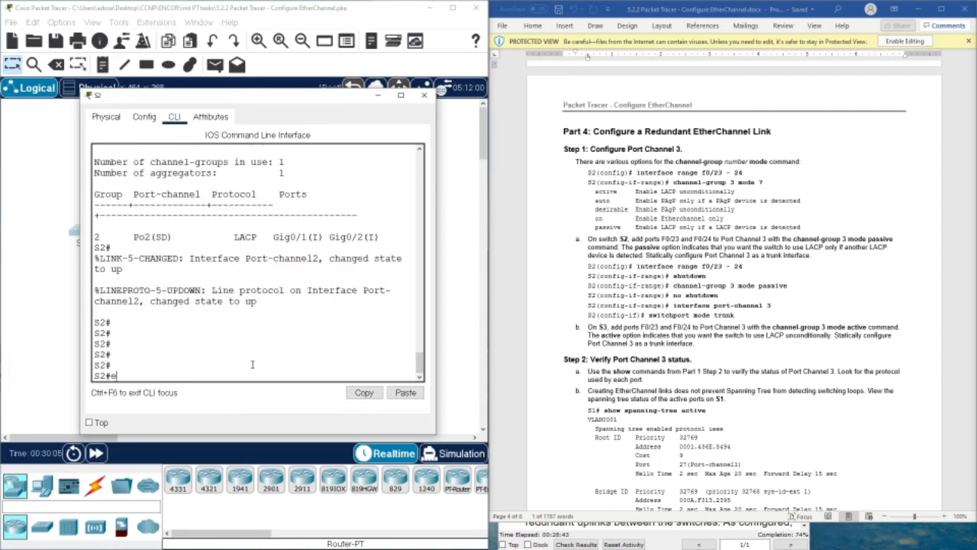
{"action": "key", "text": "BackSpace"}
{"action": "type", "text": "conf t"}
{"action": "key", "text": "Return"}
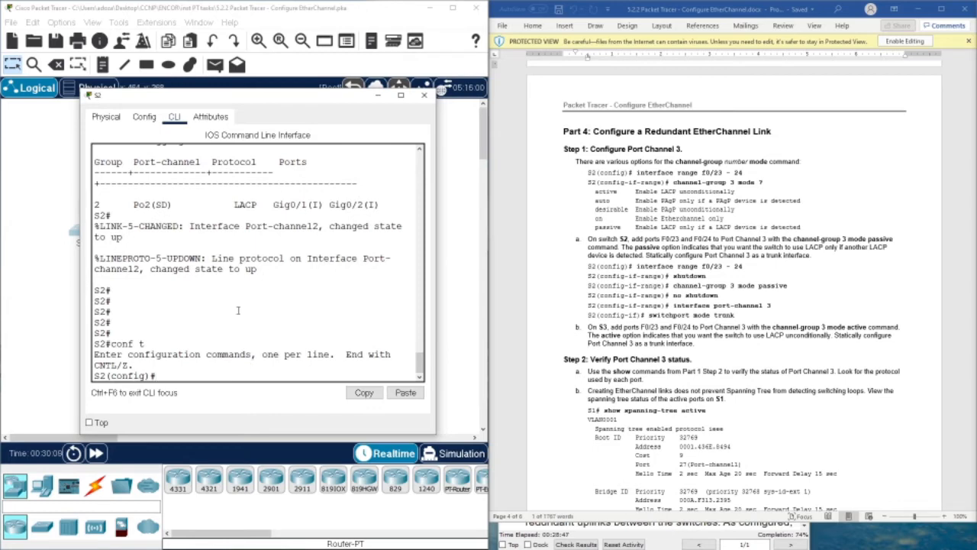
Enter interface range f0/23-24 on S2 and list the available modes for channel-group 3.
{"action": "left_click_drag", "start_coordinate": [183, 100], "coordinate": [306, 104]}
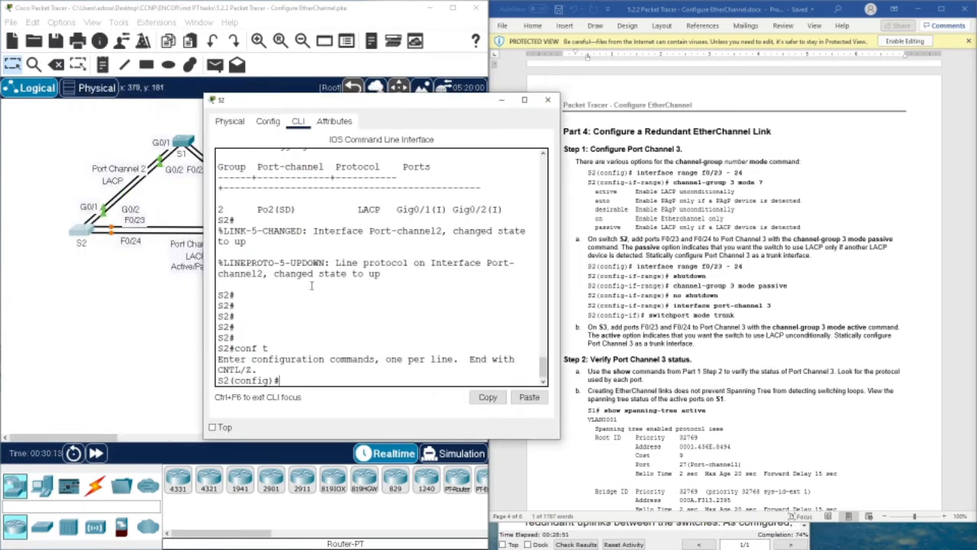
{"action": "type", "text": "int r f0/23-24"}
{"action": "key", "text": "Return"}
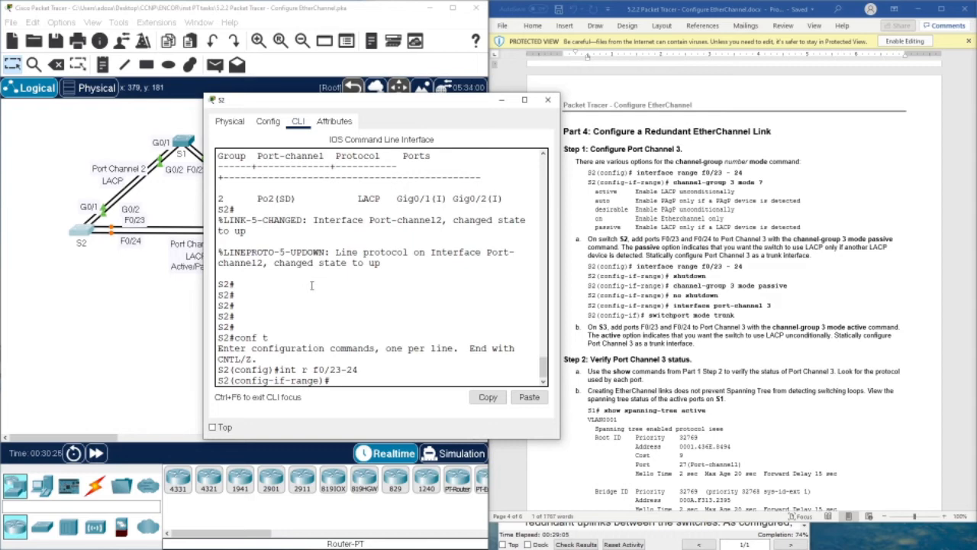
{"action": "type", "text": "han"}
{"action": "key", "text": "Return"}
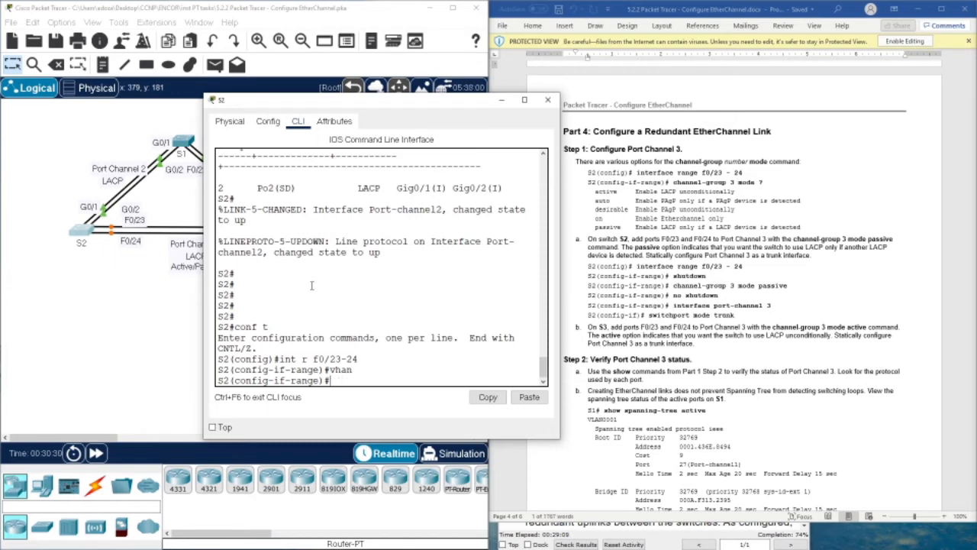
{"action": "type", "text": "chan"}
{"action": "key", "text": "Tab"}
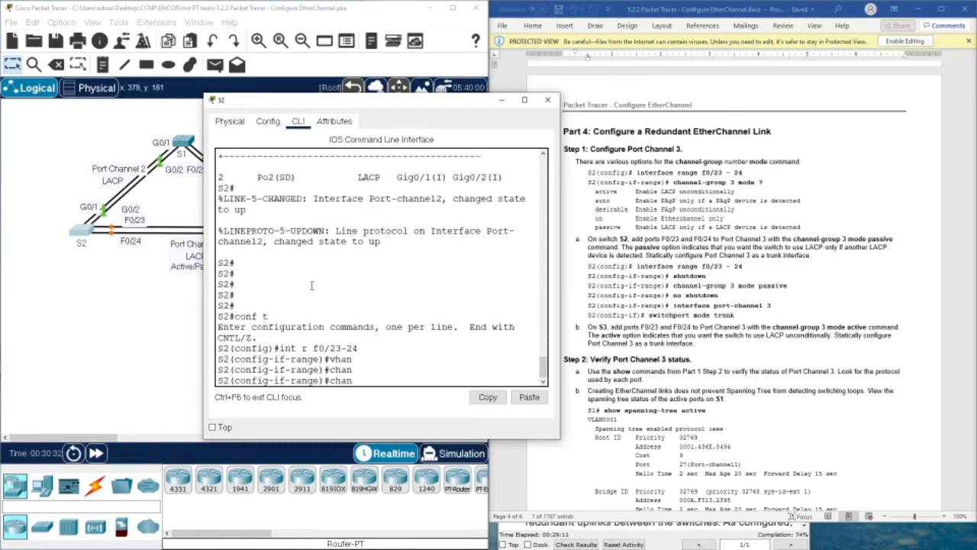
{"action": "type", "text": "nel-g"}
{"action": "key", "text": "Tab"}
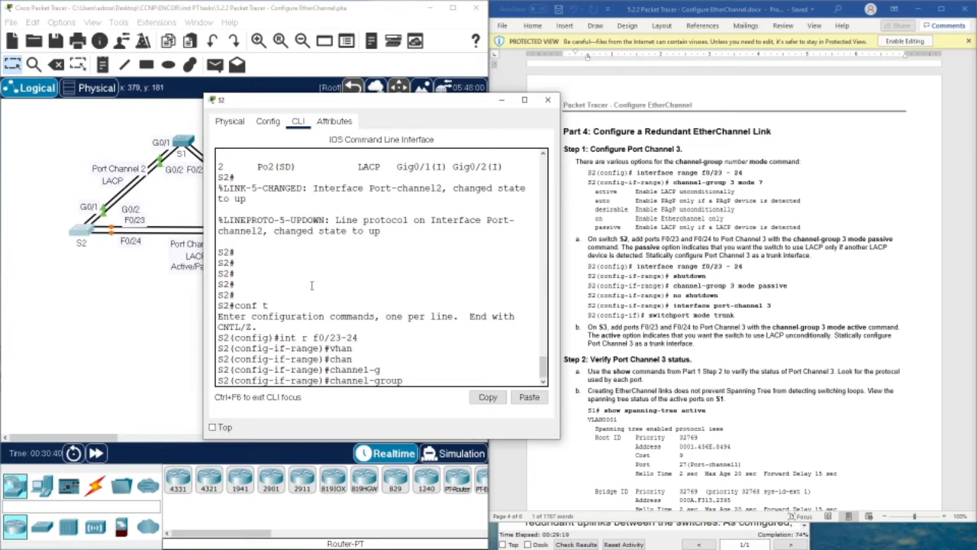
{"action": "type", "text": "3 mode ?"}
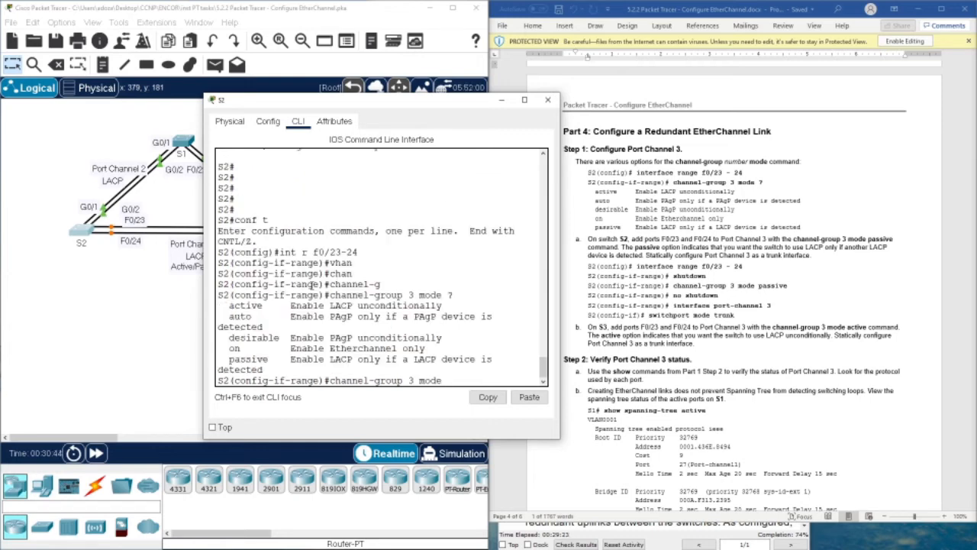
Enlarge S2's CLI to examine the LACP and PAgP mode descriptions for channel-group 3, then restore the window.
{"action": "left_click", "coordinate": [524, 99]}
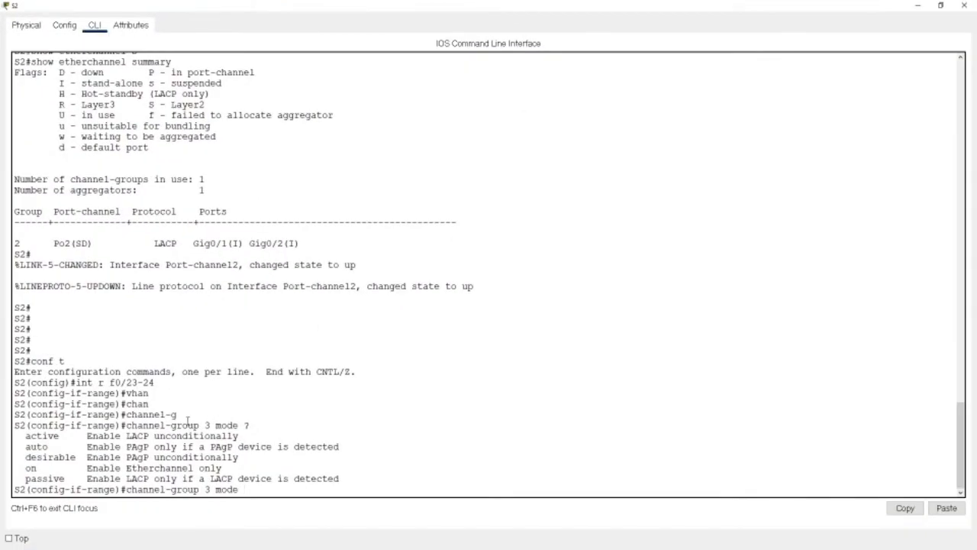
{"action": "left_click_drag", "start_coordinate": [26, 436], "coordinate": [66, 436]}
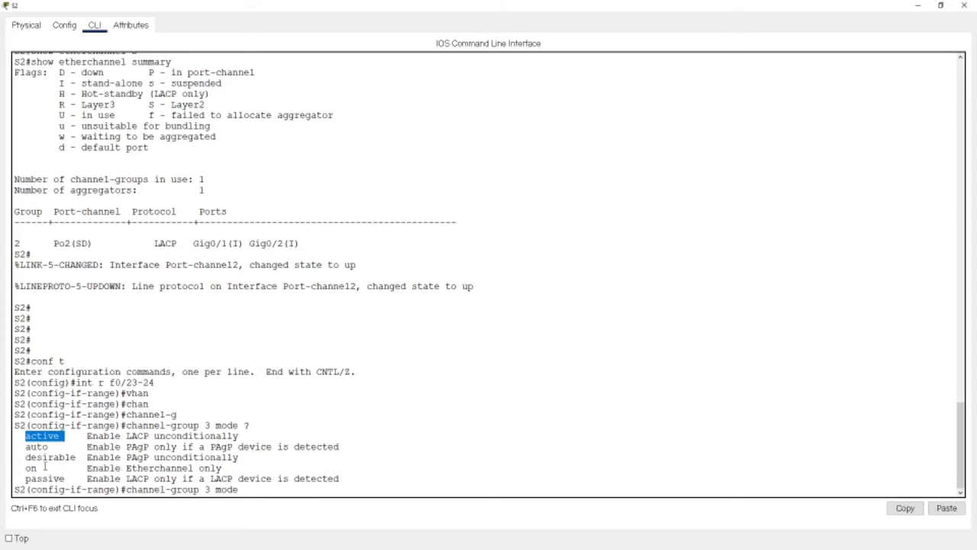
{"action": "left_click_drag", "start_coordinate": [26, 479], "coordinate": [338, 479]}
{"action": "left_click", "coordinate": [36, 479]}
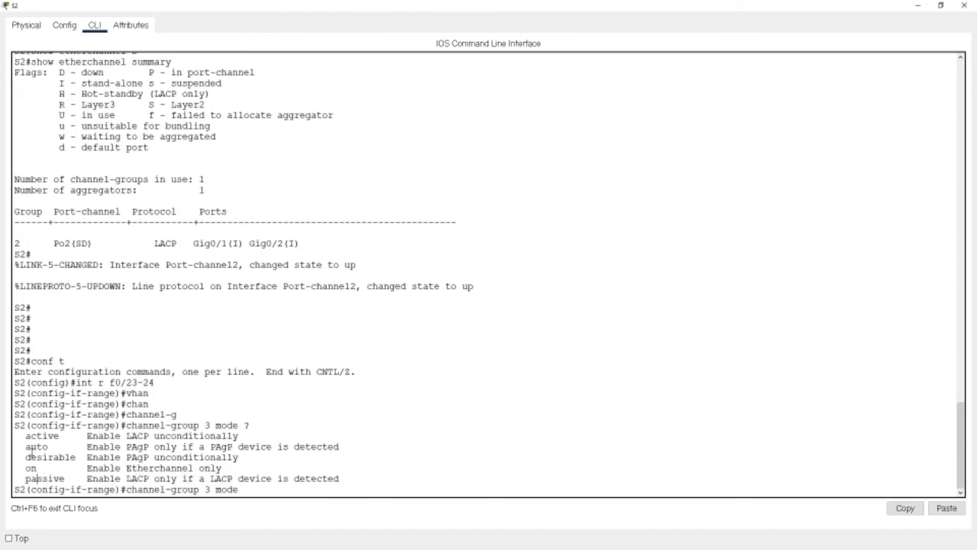
{"action": "left_click_drag", "start_coordinate": [21, 443], "coordinate": [336, 447]}
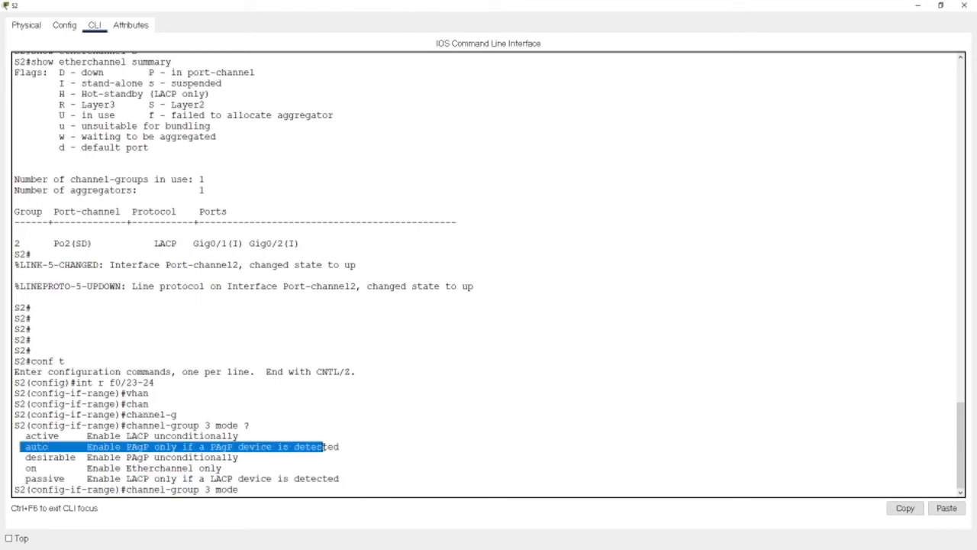
{"action": "left_click", "coordinate": [299, 445]}
{"action": "left_click_drag", "start_coordinate": [210, 446], "coordinate": [239, 447]}
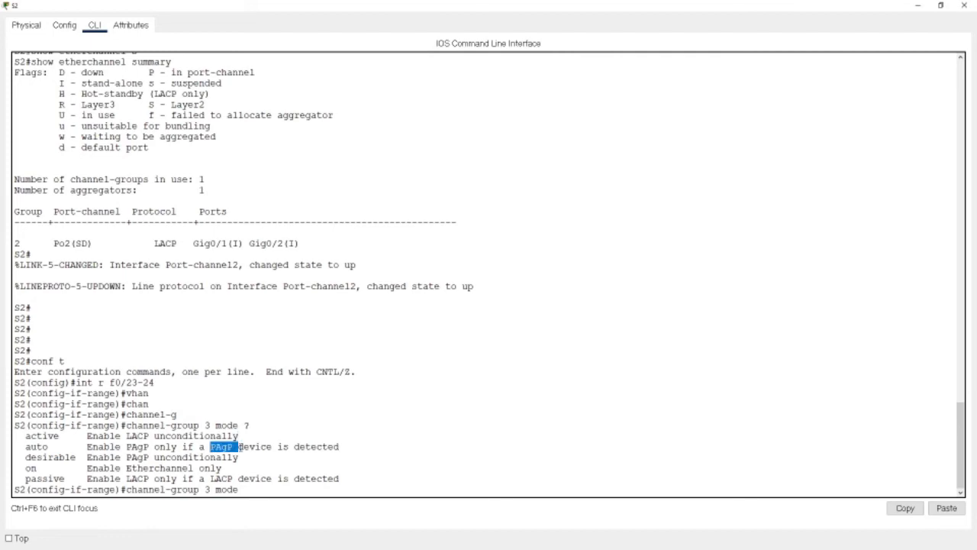
{"action": "left_click", "coordinate": [940, 5]}
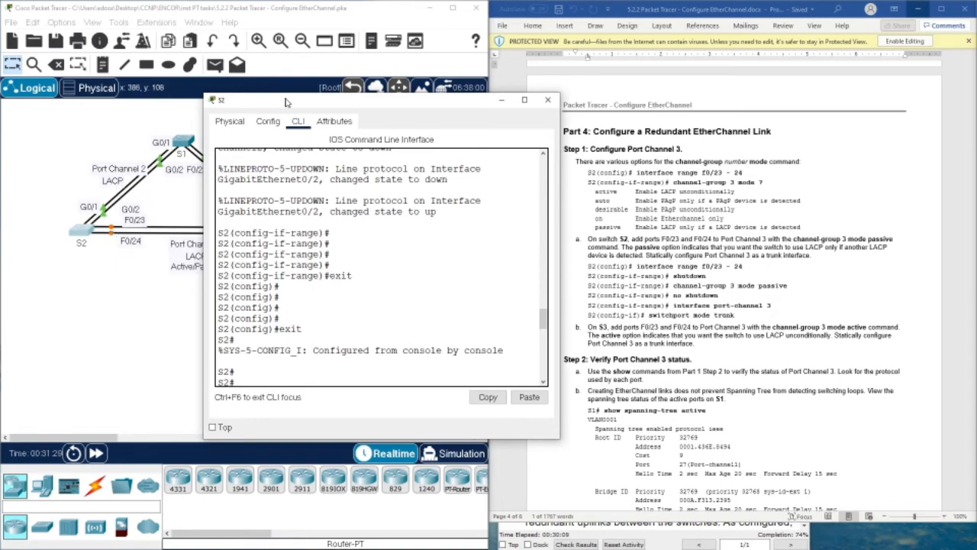
Place S2's CLI beside the lab instructions and shut down ports F0/23 and F0/24.
{"action": "left_click_drag", "start_coordinate": [284, 105], "coordinate": [466, 115]}
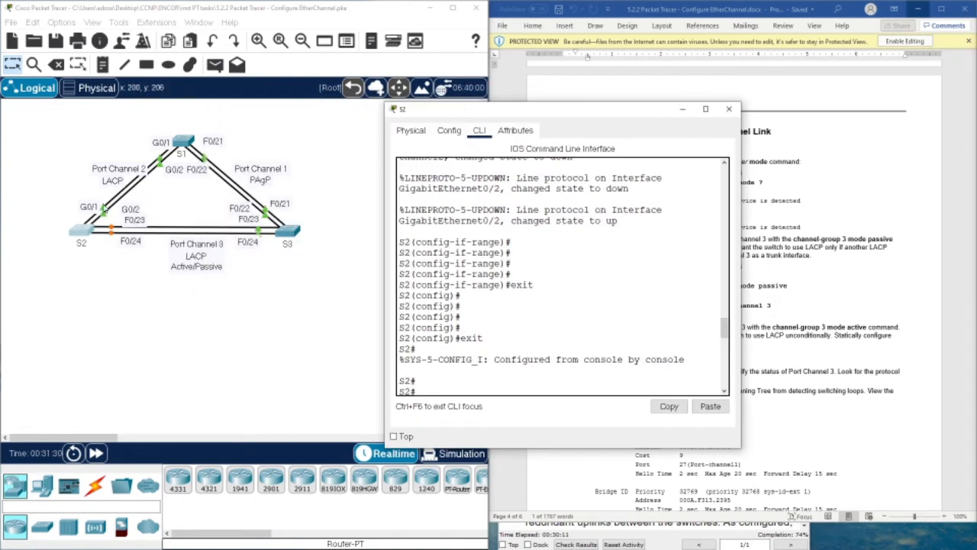
{"action": "left_click_drag", "start_coordinate": [486, 108], "coordinate": [239, 67]}
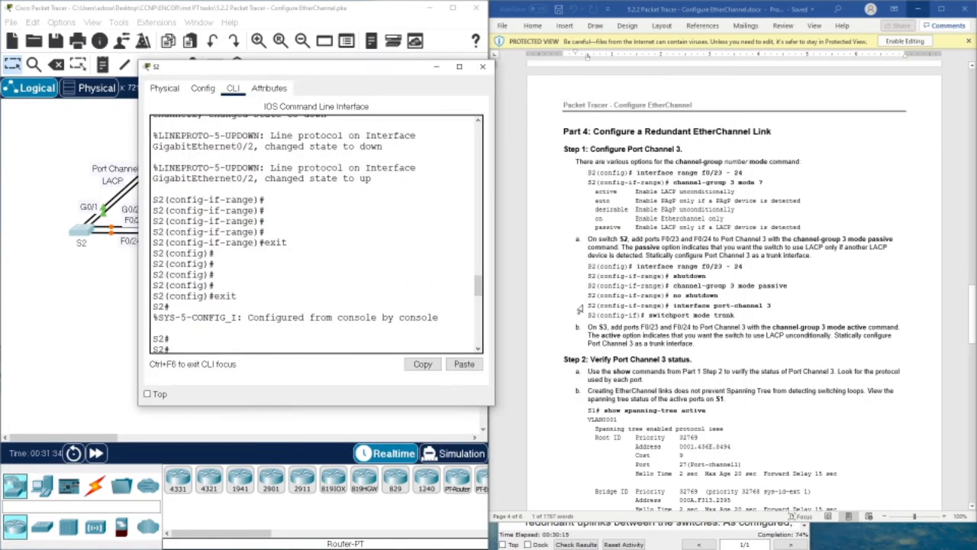
{"action": "left_click", "coordinate": [264, 346]}
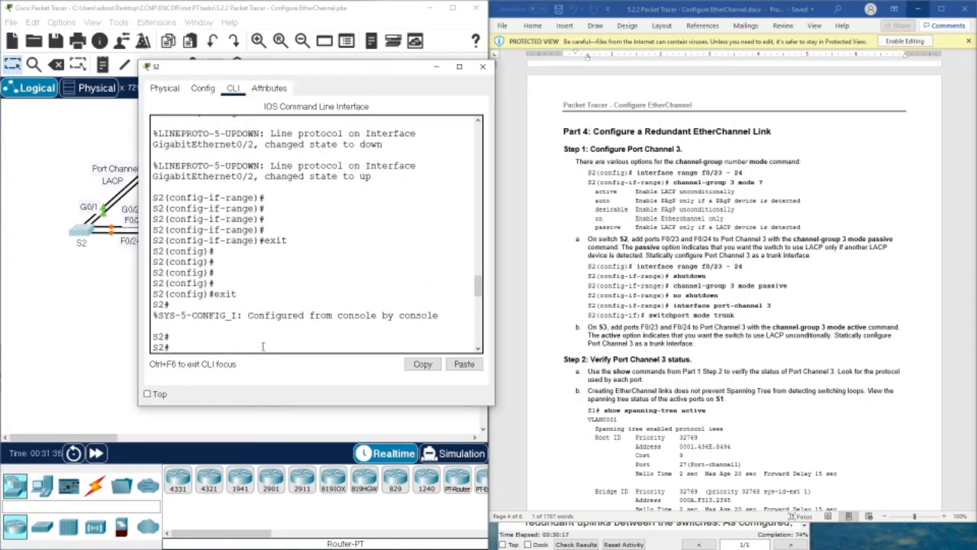
{"action": "scroll", "coordinate": [264, 347], "scroll_direction": "down", "scroll_amount": 5}
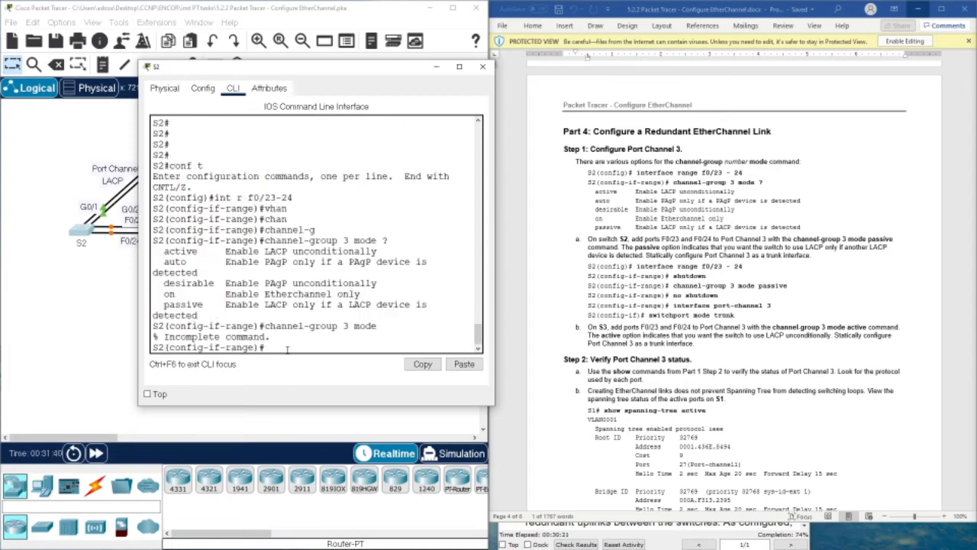
{"action": "type", "text": "sh"}
{"action": "key", "text": "Tab"}
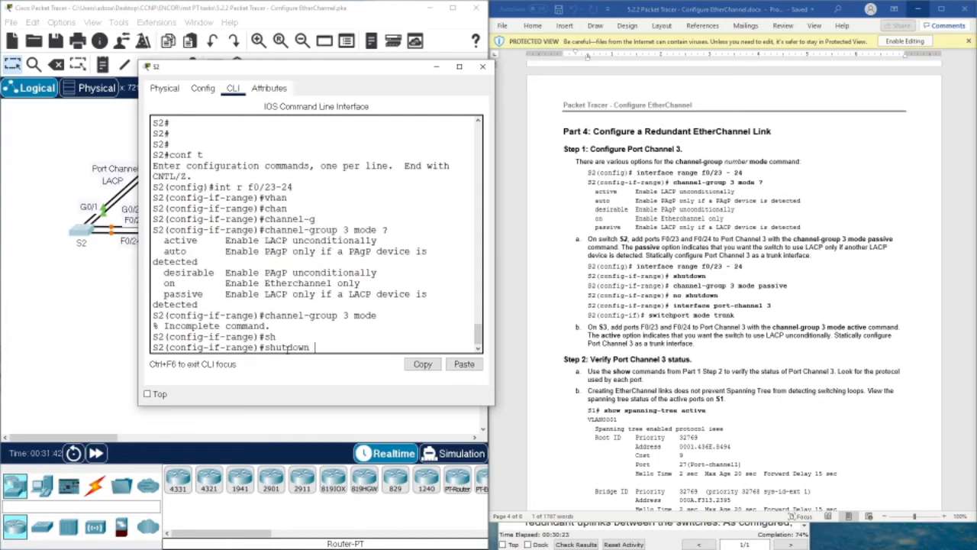
{"action": "key", "text": "Return"}
{"action": "key", "text": "Return"}
{"action": "key", "text": "Return"}
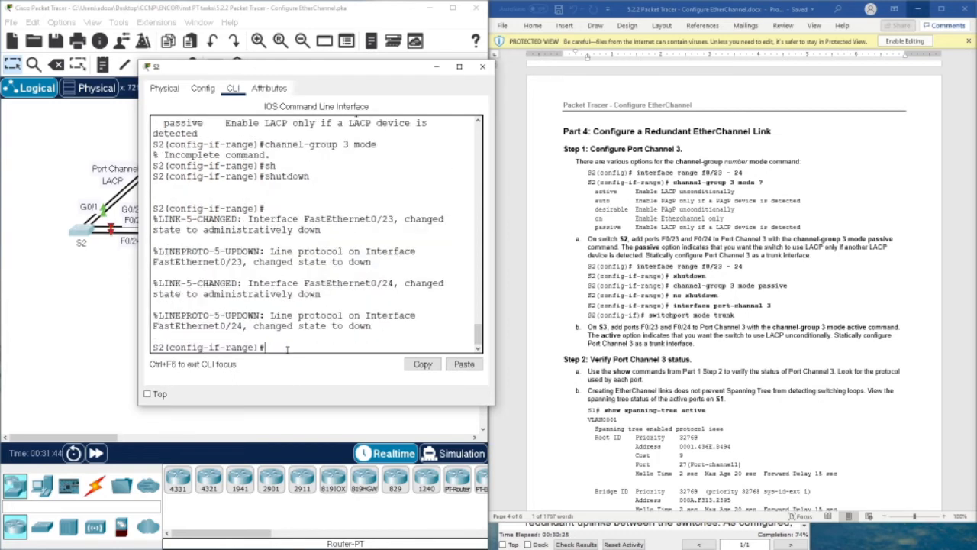
Add S2's ports F0/23-24 to channel-group 3 in passive mode and re-enable them with "no shutdown".
{"action": "type", "text": "channel-group 3 mode "}
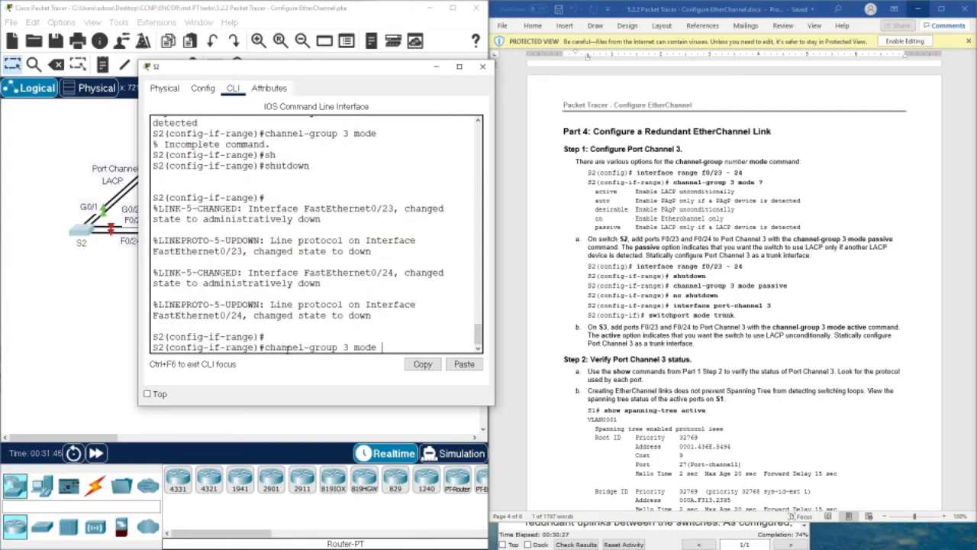
{"action": "type", "text": "pa"}
{"action": "key", "text": "Tab"}
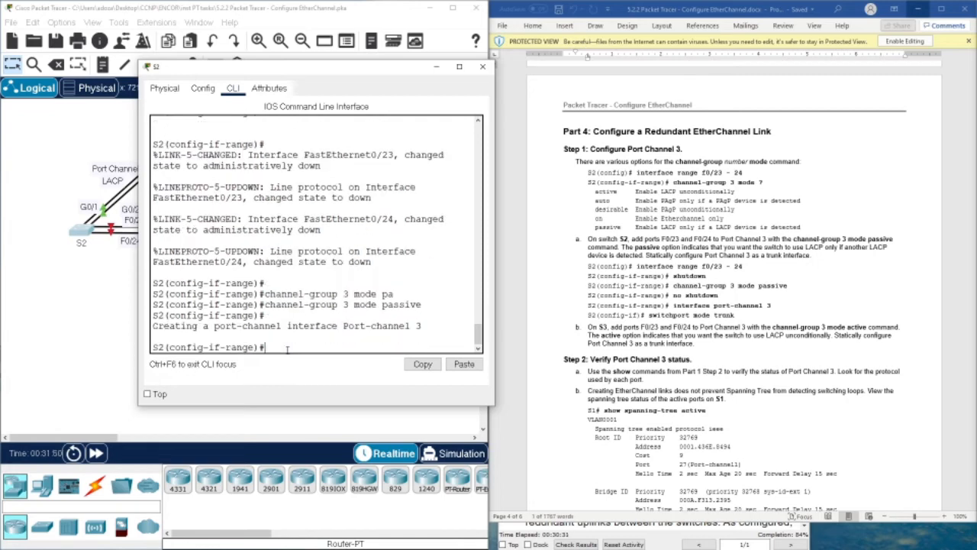
{"action": "type", "text": "no sh"}
{"action": "key", "text": "Tab"}
{"action": "key", "text": "Return"}
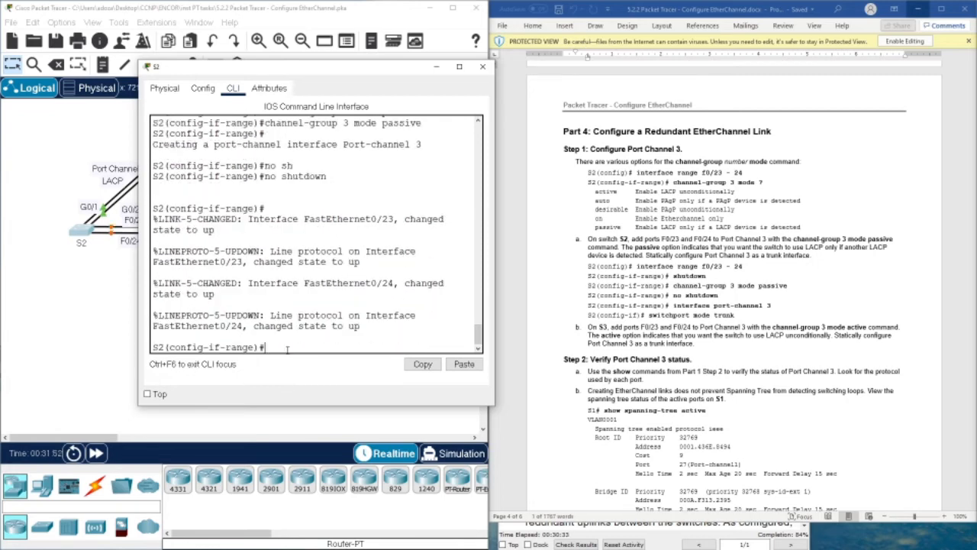
{"action": "key", "text": "Return"}
{"action": "key", "text": "Return"}
{"action": "key", "text": "Return"}
Leave the interface range on S2 and enter configuration of interface port-channel 3.
{"action": "type", "text": "exit"}
{"action": "key", "text": "Return"}
{"action": "key", "text": "Return"}
{"action": "key", "text": "Return"}
{"action": "key", "text": "Return"}
{"action": "key", "text": "Return"}
{"action": "key", "text": "Return"}
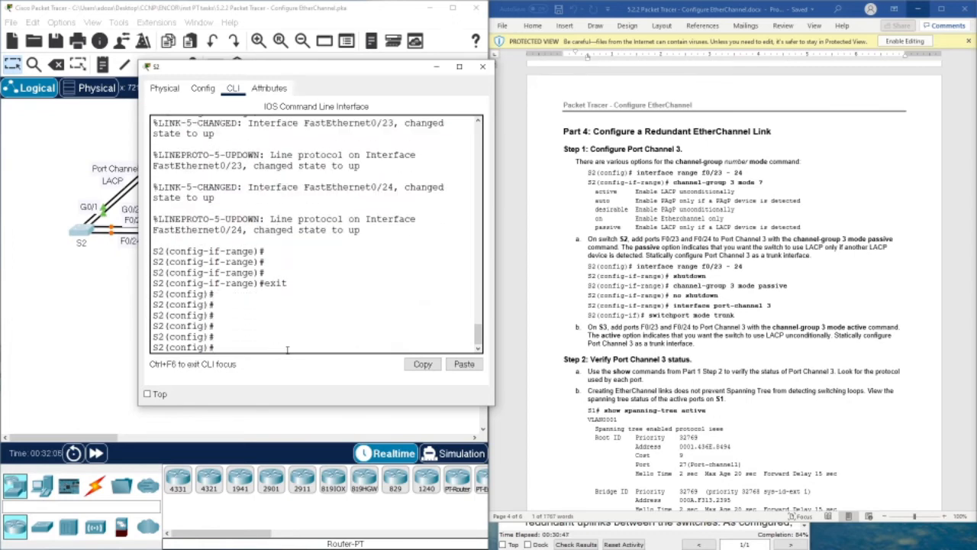
{"action": "type", "text": "int"}
{"action": "key", "text": "Tab"}
{"action": "type", "text": "p"}
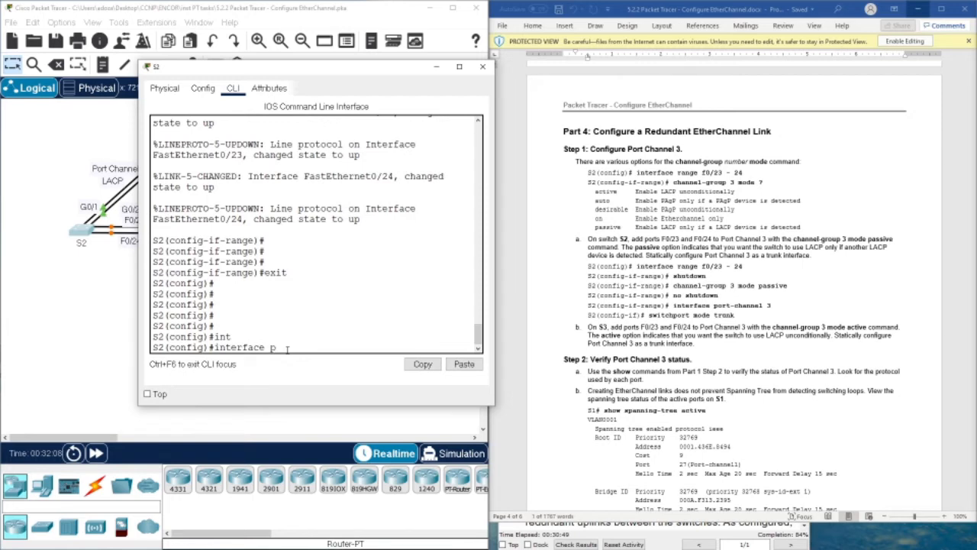
{"action": "type", "text": "o"}
{"action": "key", "text": "Tab"}
{"action": "type", "text": "3"}
{"action": "key", "text": "Return"}
{"action": "key", "text": "Return"}
{"action": "key", "text": "Return"}
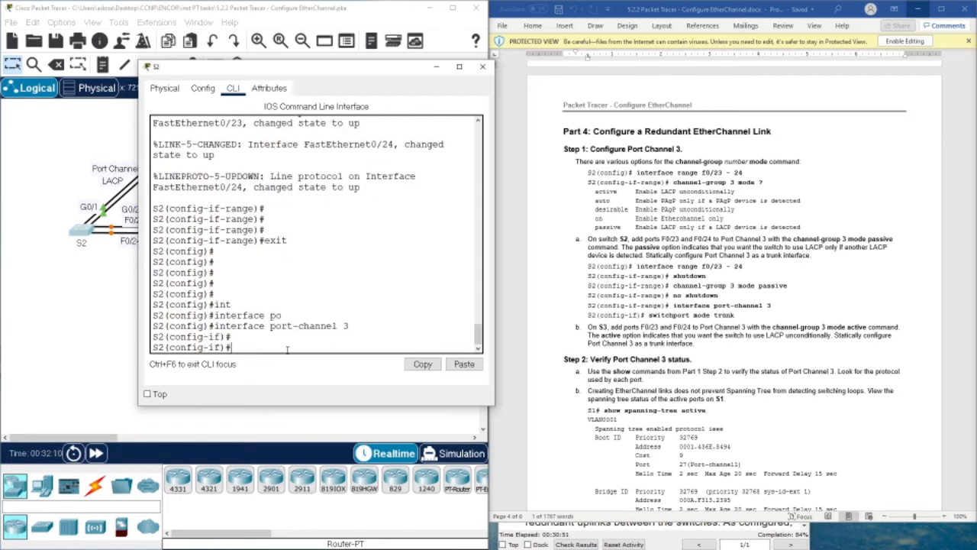
Set port-channel 3 on S2 to trunk with "switchport mode trunk".
{"action": "type", "text": "sw"}
{"action": "key", "text": "Tab"}
{"action": "type", "text": "mo"}
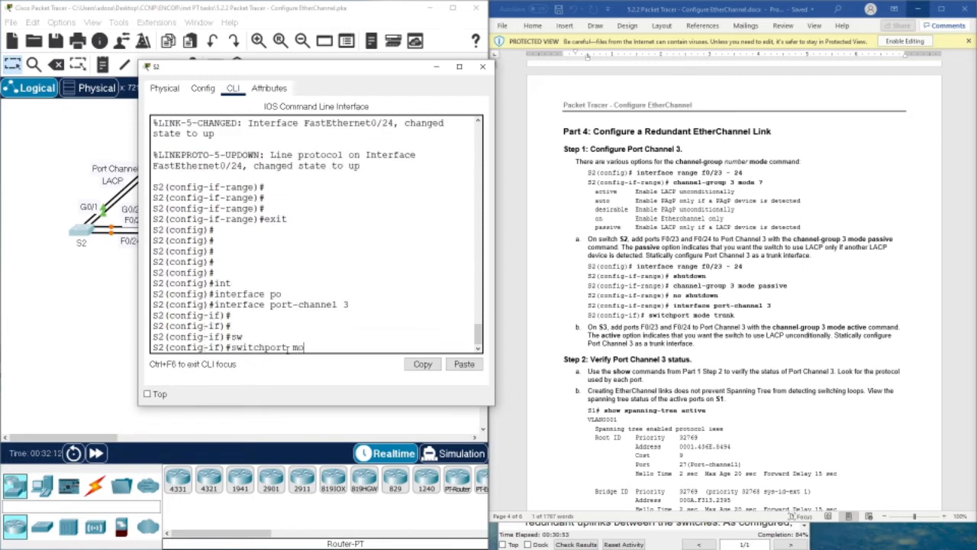
{"action": "type", "text": "de tr"}
{"action": "key", "text": "Tab"}
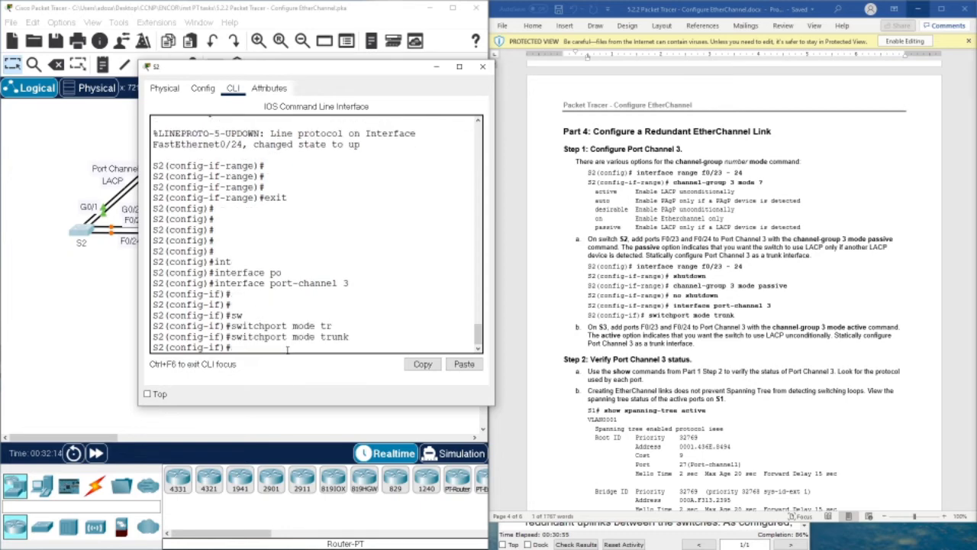
{"action": "key", "text": "Return"}
{"action": "key", "text": "Return"}
{"action": "key", "text": "Return"}
{"action": "key", "text": "Return"}
{"action": "key", "text": "Return"}
{"action": "key", "text": "Return"}
{"action": "key", "text": "Return"}
{"action": "key", "text": "Return"}
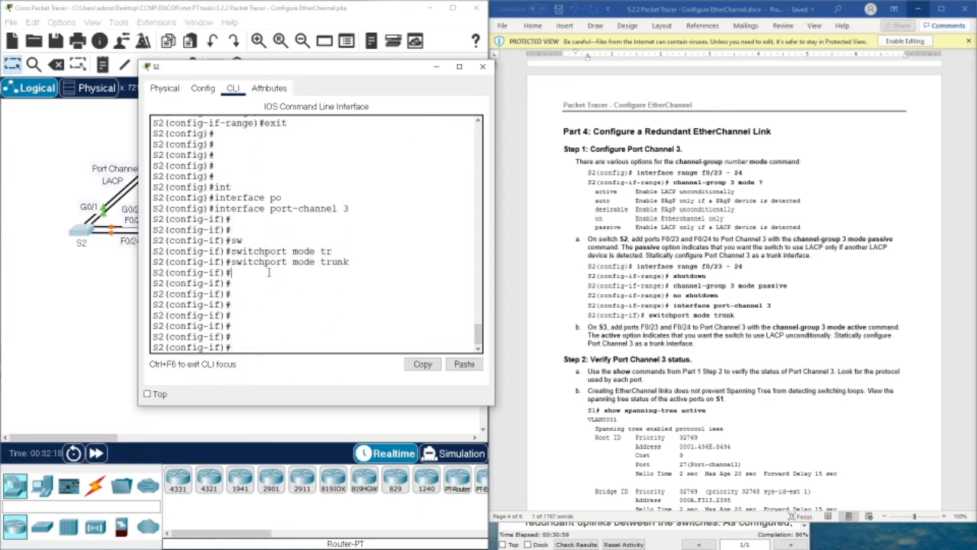
{"action": "left_click_drag", "start_coordinate": [236, 266], "coordinate": [316, 266]}
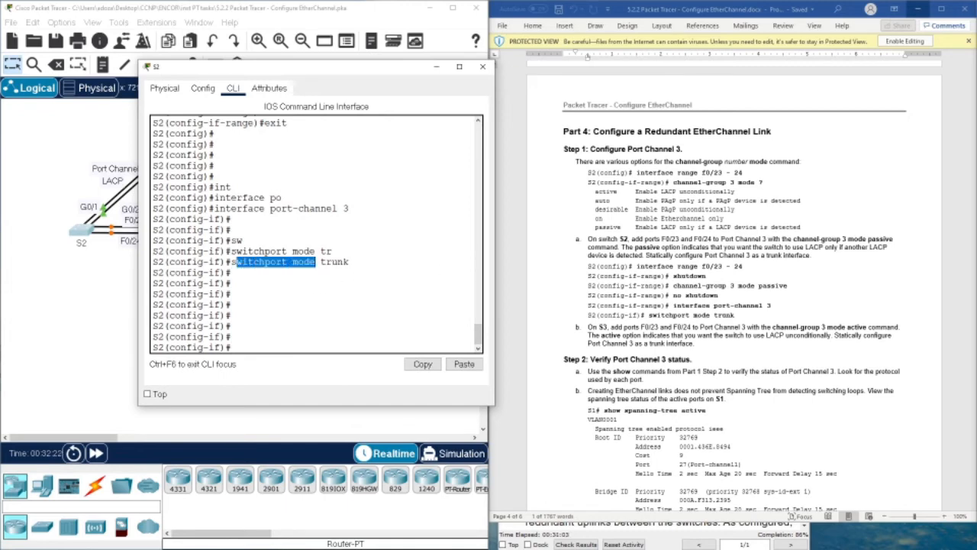
Exit S2's configuration modes back to the privileged EXEC prompt.
{"action": "type", "text": "exit"}
{"action": "key", "text": "Return"}
{"action": "key", "text": "Return"}
{"action": "type", "text": "exut"}
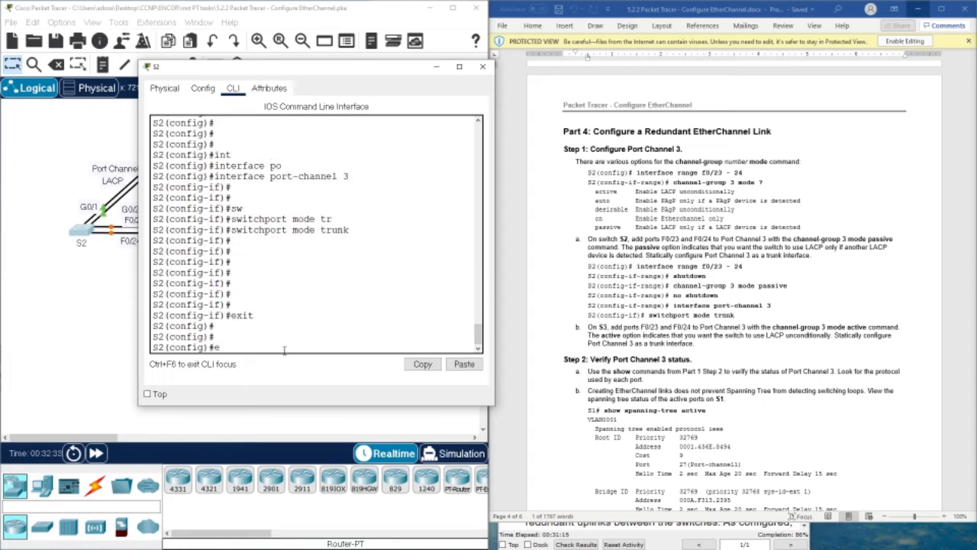
{"action": "key", "text": "Return"}
{"action": "type", "text": "exit"}
{"action": "key", "text": "Return"}
{"action": "key", "text": "Return"}
{"action": "key", "text": "Return"}
{"action": "key", "text": "Return"}
{"action": "key", "text": "Return"}
{"action": "key", "text": "Return"}
{"action": "key", "text": "Return"}
{"action": "key", "text": "Return"}
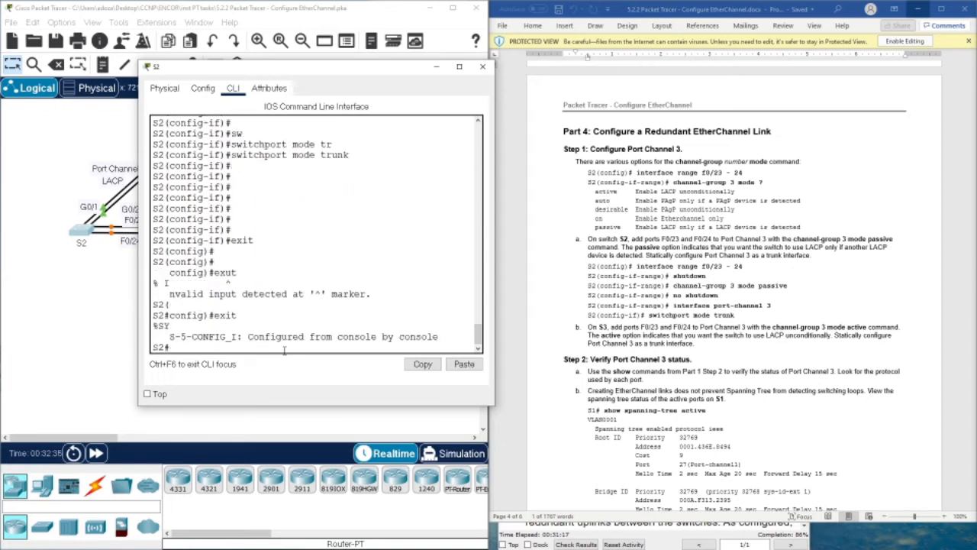
Run "show etherchannel summary" on S2 and check the protocol and ports of channel groups 2 and 3.
{"action": "type", "text": "show"}
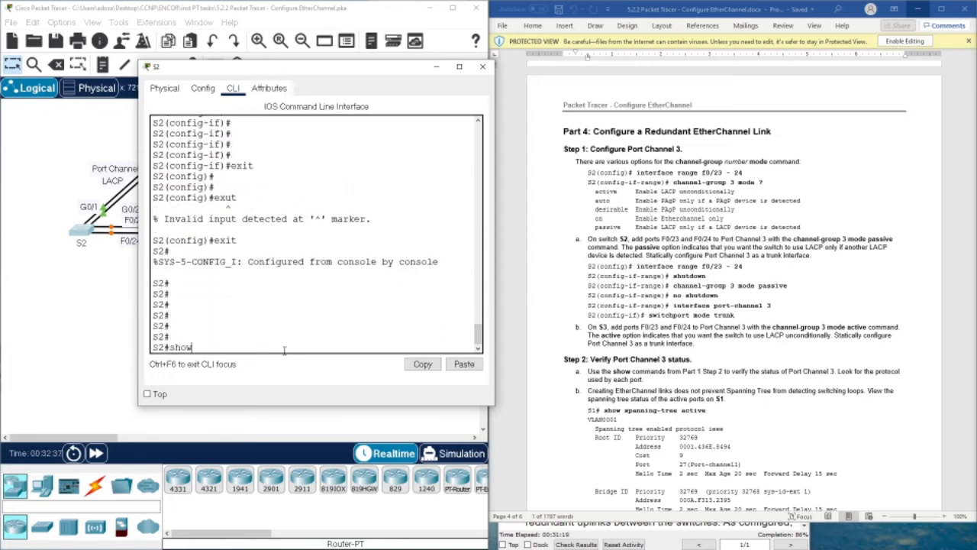
{"action": "type", "text": " eth"}
{"action": "key", "text": "Tab"}
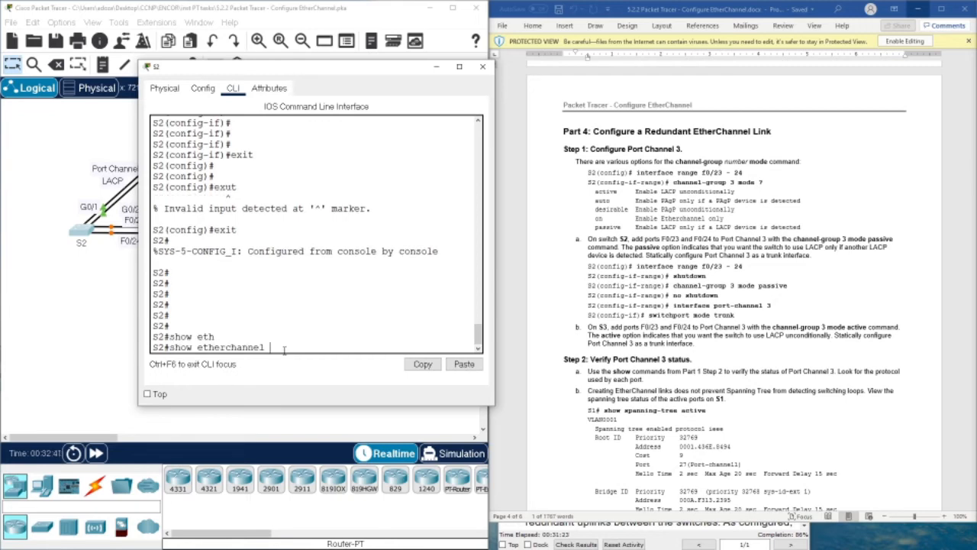
{"action": "type", "text": "su"}
{"action": "key", "text": "Tab"}
{"action": "key", "text": "Return"}
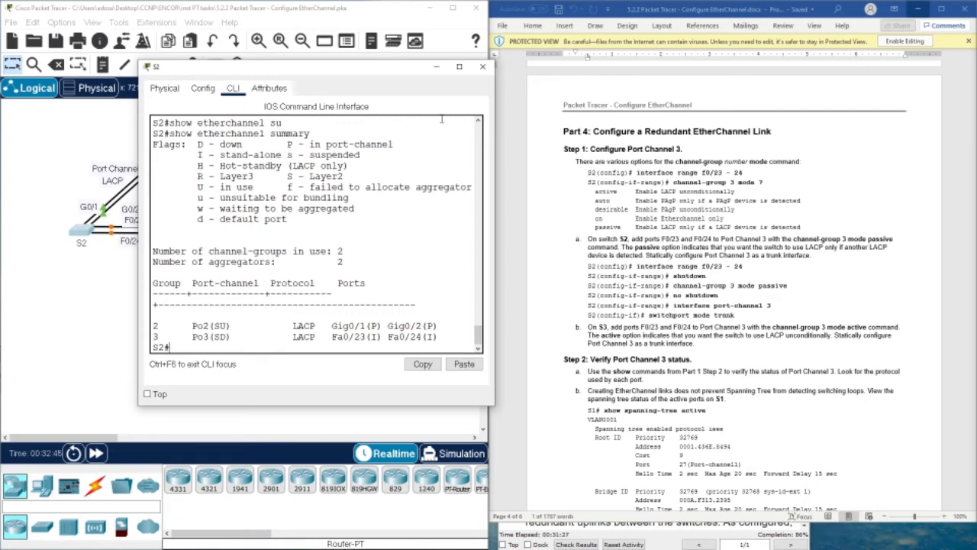
{"action": "left_click", "coordinate": [459, 66]}
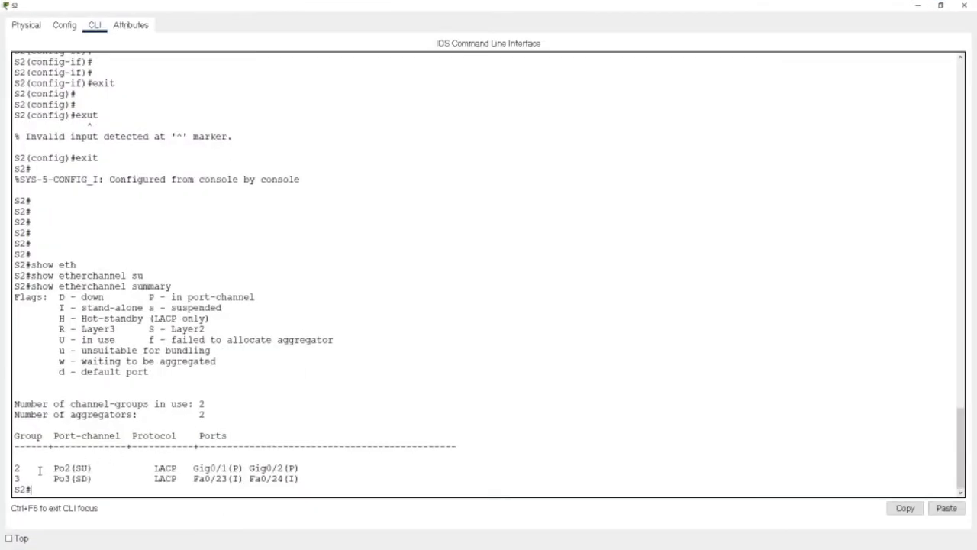
{"action": "left_click_drag", "start_coordinate": [16, 467], "coordinate": [312, 464]}
{"action": "left_click_drag", "start_coordinate": [17, 479], "coordinate": [316, 477]}
{"action": "left_click", "coordinate": [320, 470]}
{"action": "left_click", "coordinate": [940, 6]}
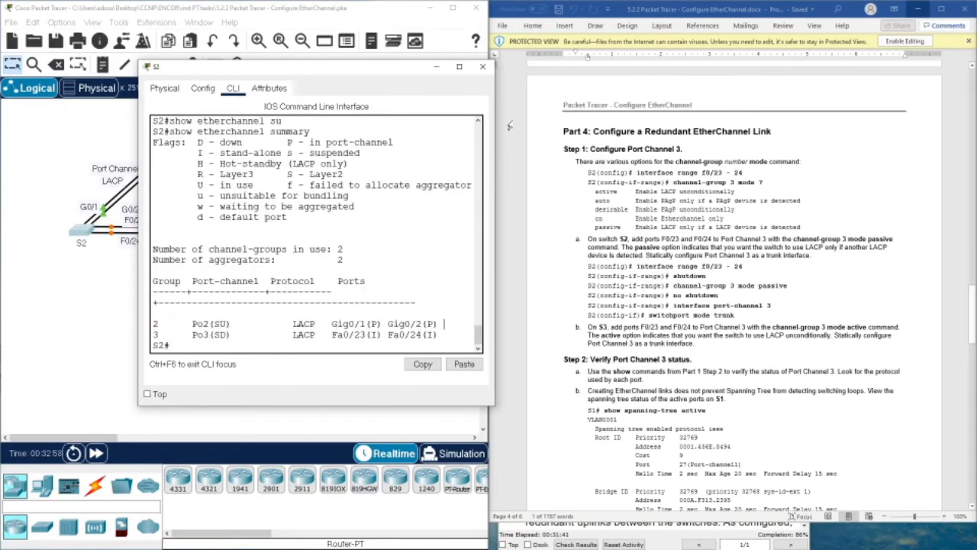
Close the S2 window, open the S1 command line and run "show spanning-tree active".
{"action": "left_click", "coordinate": [483, 66]}
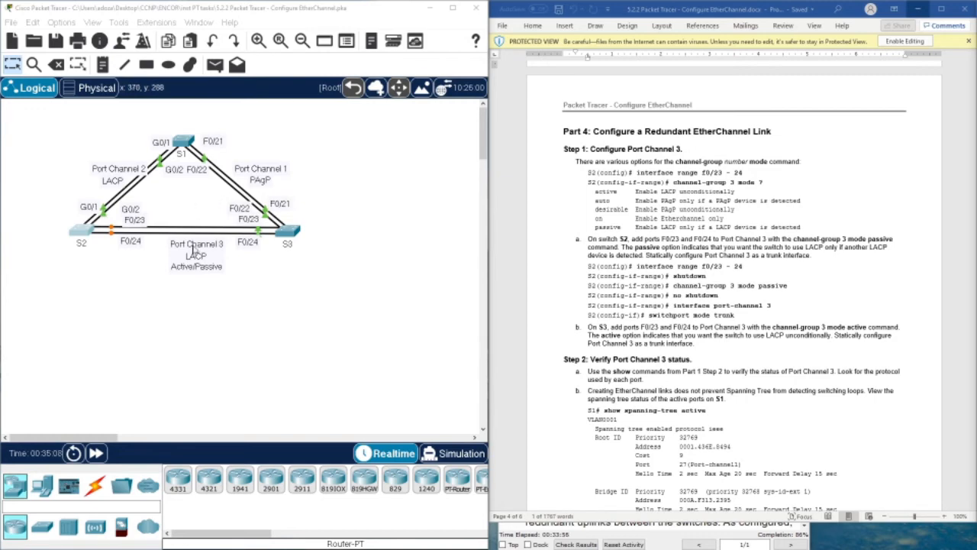
{"action": "left_click", "coordinate": [184, 144]}
{"action": "left_click_drag", "start_coordinate": [511, 106], "coordinate": [306, 81]}
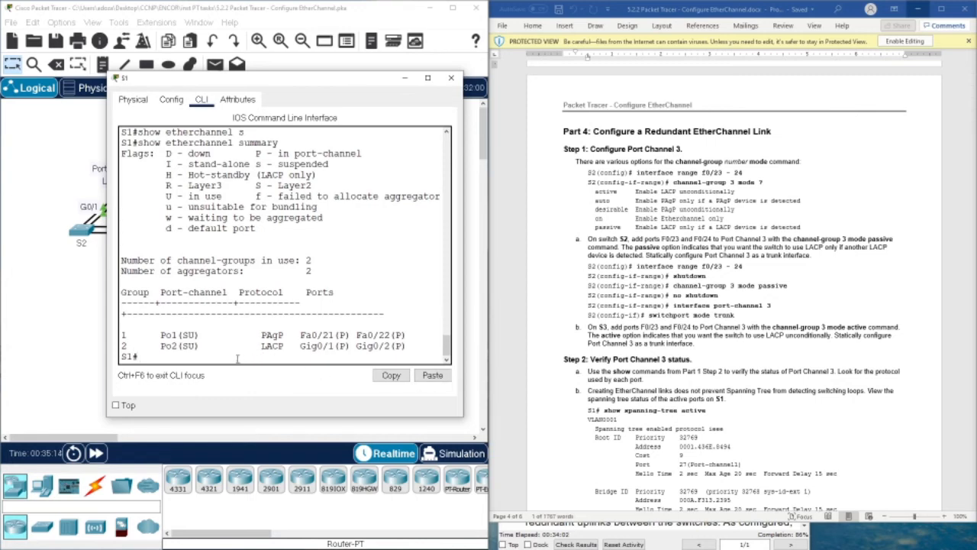
{"action": "type", "text": "show sp"}
{"action": "key", "text": "Tab"}
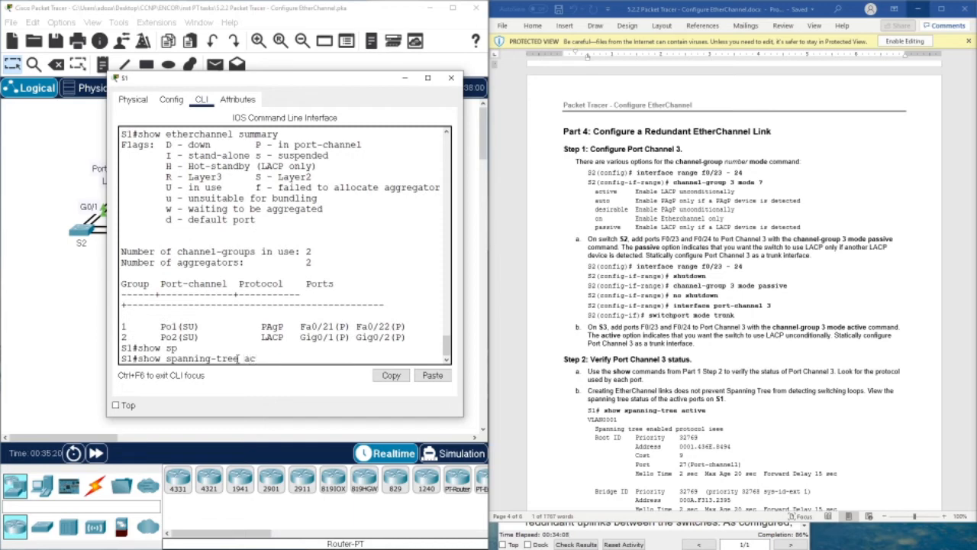
{"action": "type", "text": "ac"}
{"action": "key", "text": "Tab"}
{"action": "key", "text": "Return"}
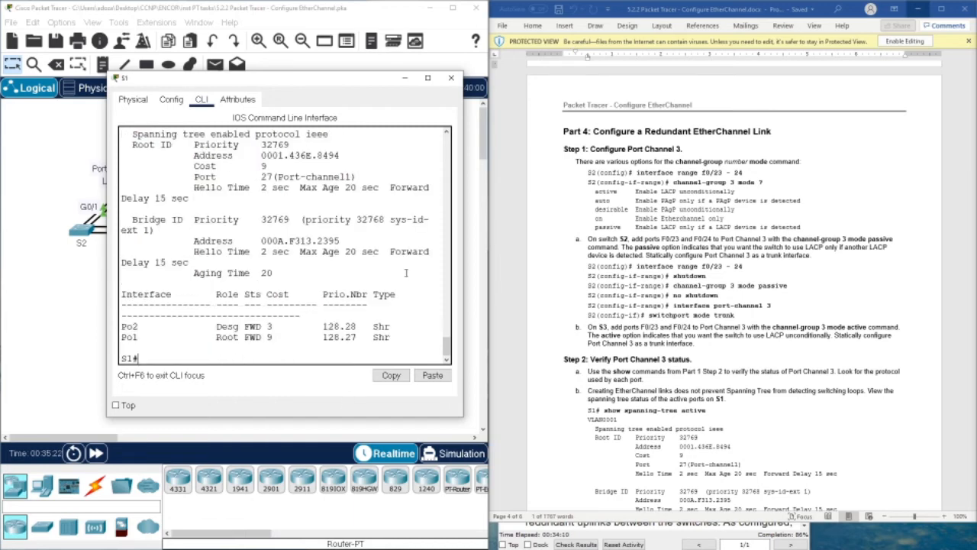
Widen and reposition the S1 window, and check Po2's role in the spanning-tree output.
{"action": "left_click_drag", "start_coordinate": [462, 161], "coordinate": [862, 161]}
{"action": "left_click_drag", "start_coordinate": [485, 80], "coordinate": [635, 126]}
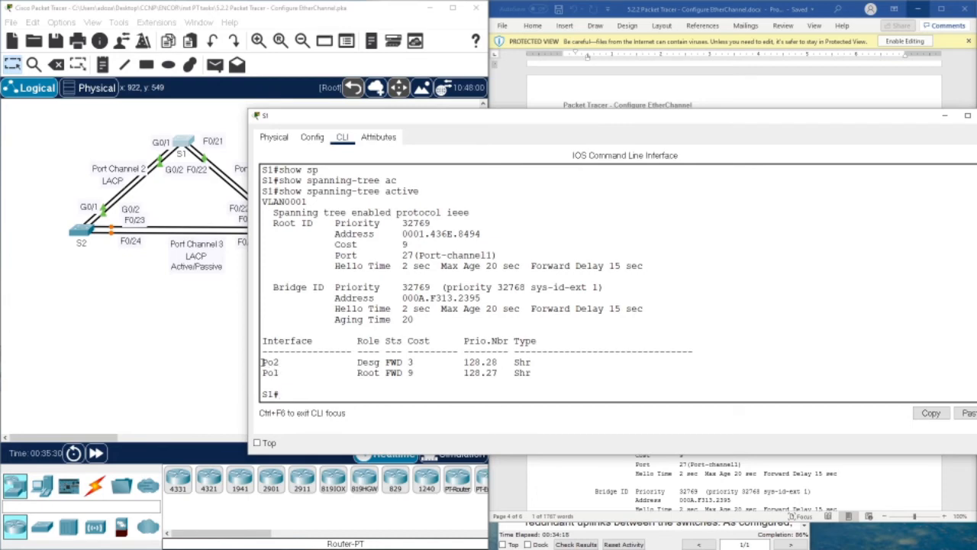
{"action": "left_click_drag", "start_coordinate": [263, 362], "coordinate": [279, 363]}
{"action": "left_click_drag", "start_coordinate": [354, 362], "coordinate": [377, 362]}
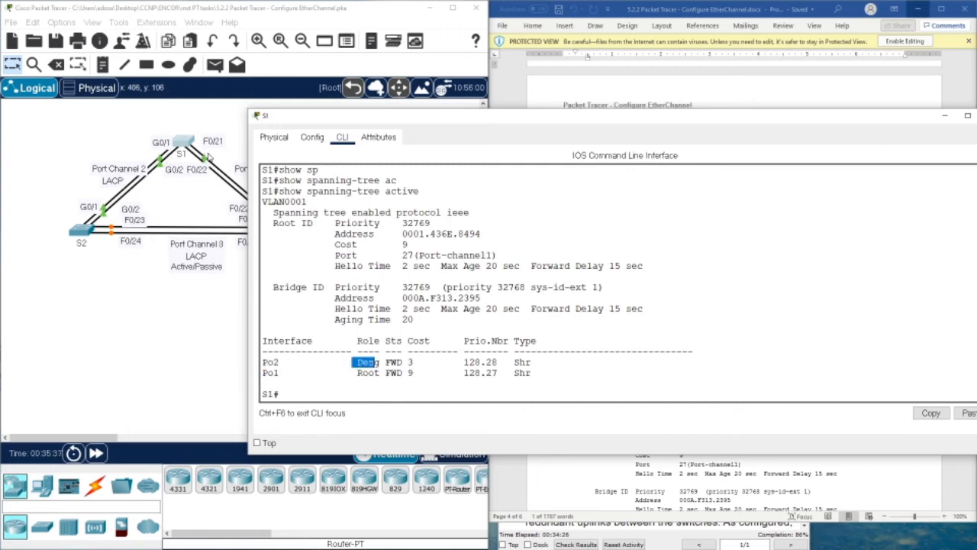
{"action": "left_click_drag", "start_coordinate": [337, 117], "coordinate": [216, 201]}
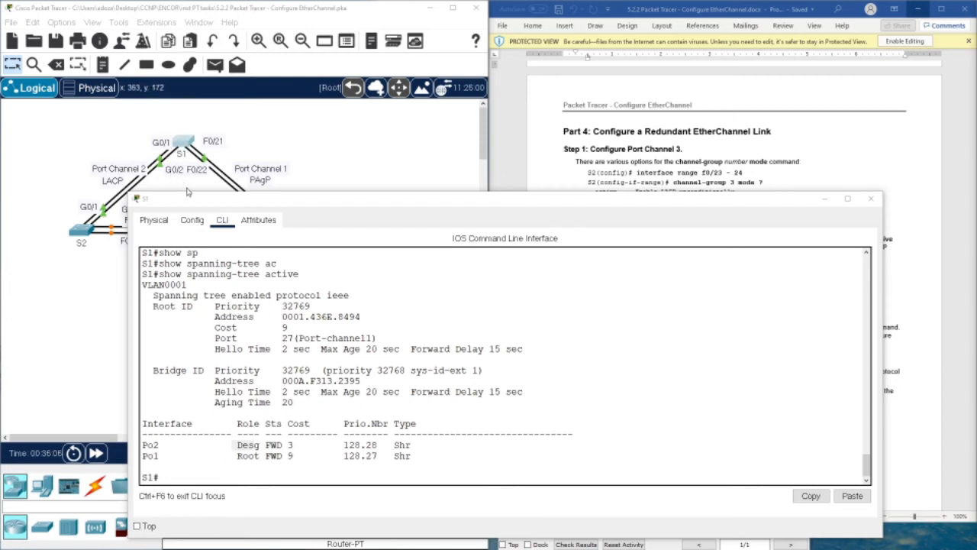
{"action": "double_click", "coordinate": [248, 445]}
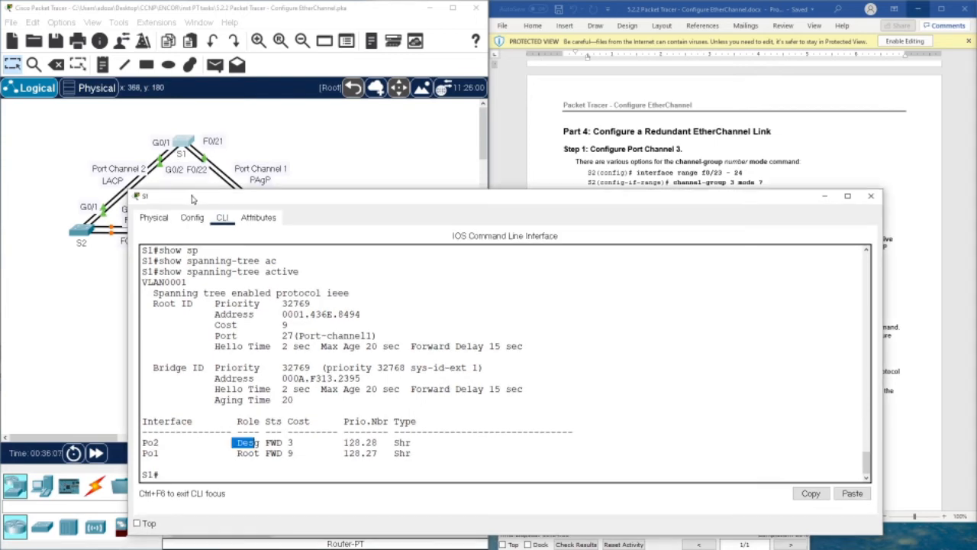
Enter global configuration mode on S1 and write the command "spanning-tree vlan 1 root primary" without submitting it.
{"action": "left_click", "coordinate": [246, 471]}
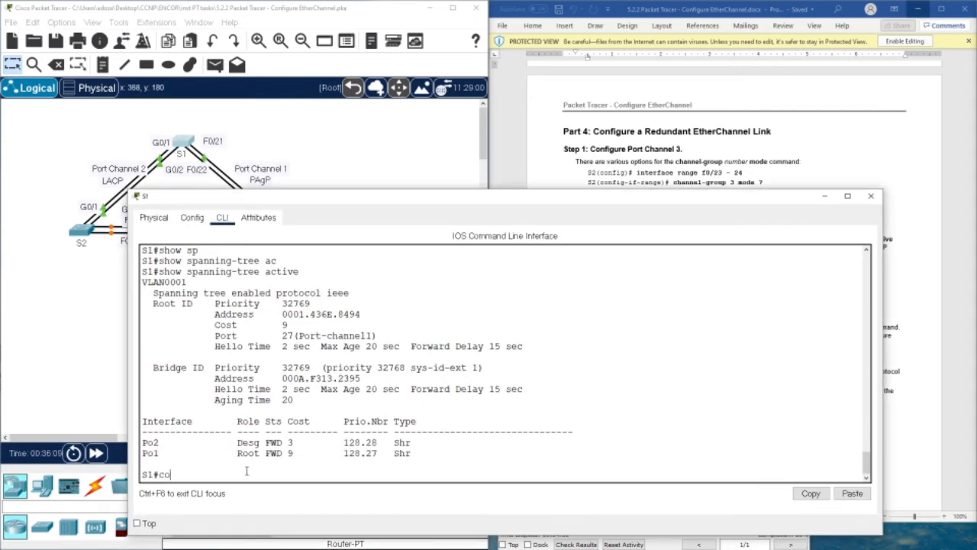
{"action": "key", "text": "Return"}
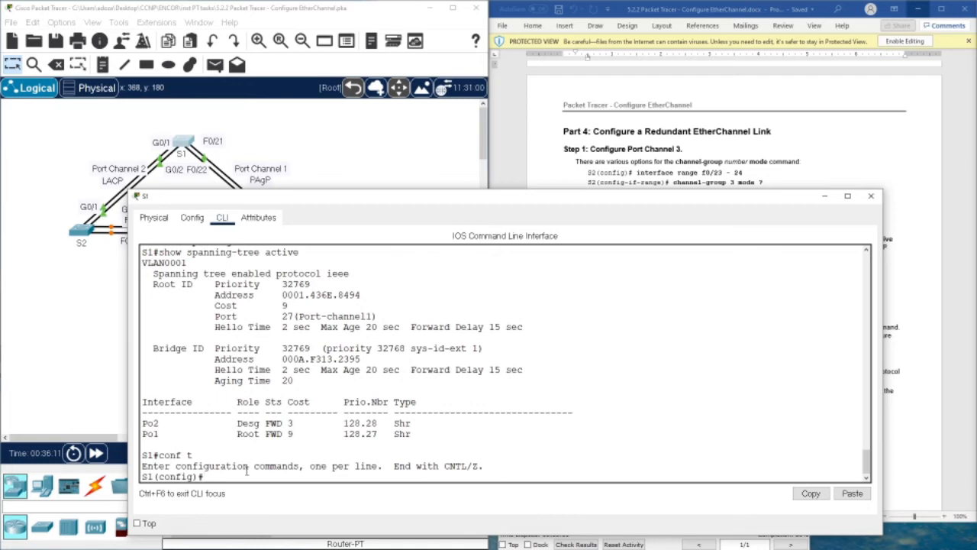
{"action": "type", "text": "sp"}
{"action": "key", "text": "Tab"}
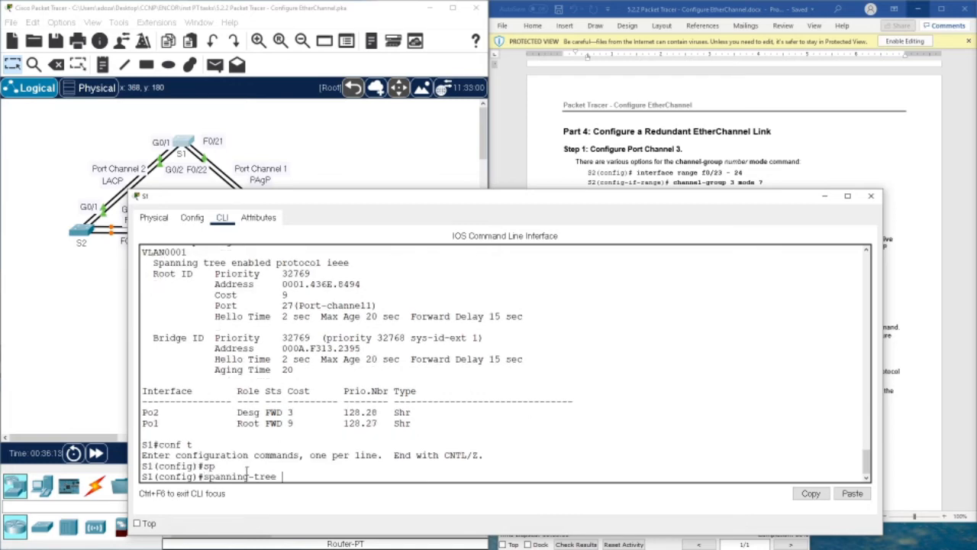
{"action": "type", "text": "vl"}
{"action": "key", "text": "Tab"}
{"action": "type", "text": "1"}
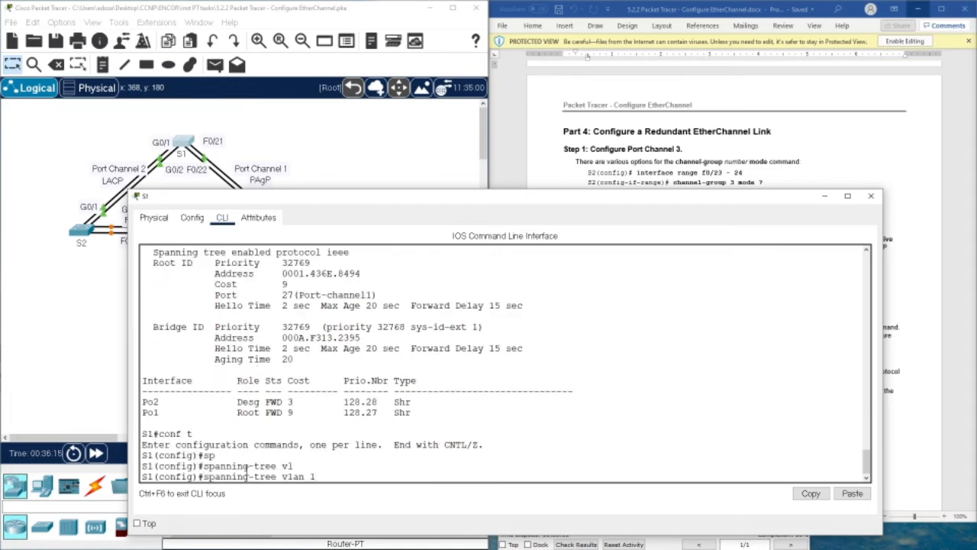
{"action": "type", "text": " ro"}
{"action": "key", "text": "Tab"}
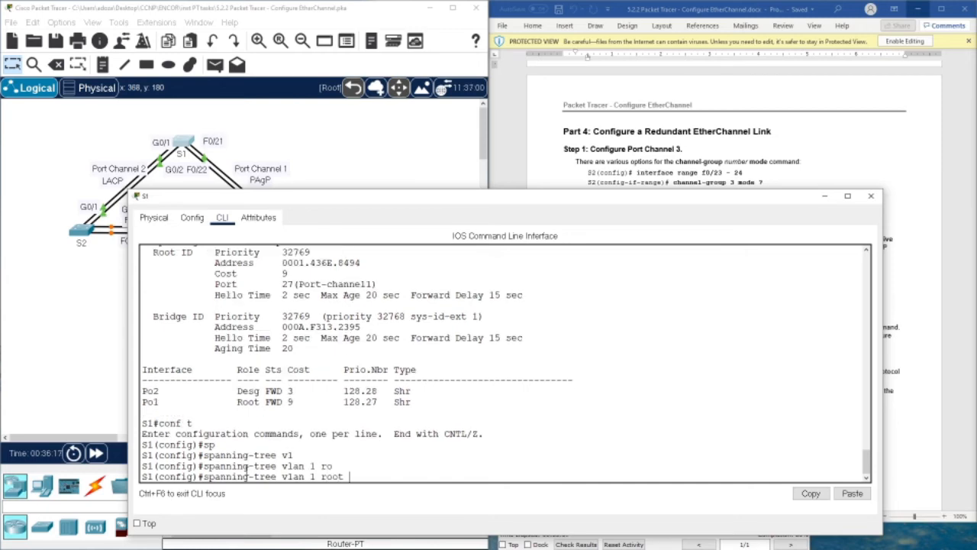
{"action": "type", "text": "pr"}
{"action": "key", "text": "Tab"}
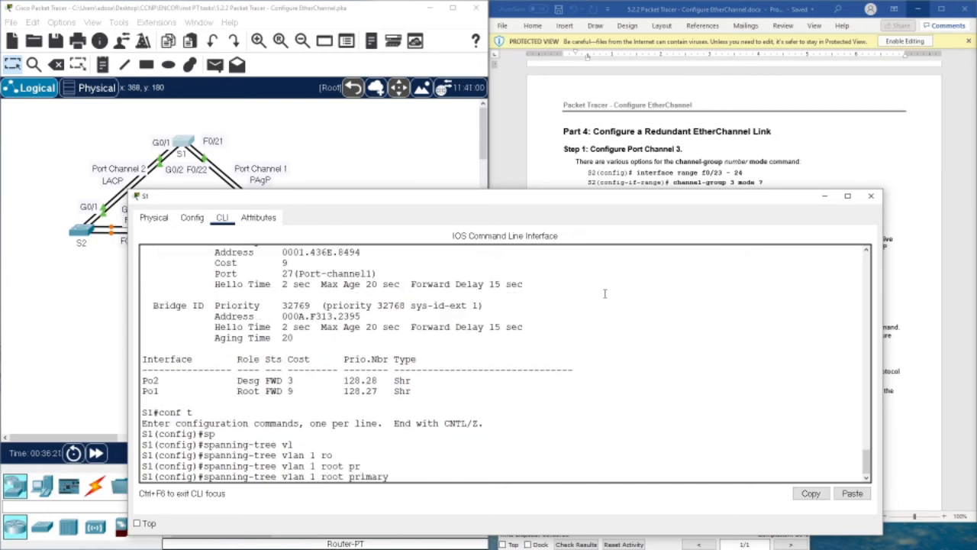
Check the lab instructions for making S1 the primary root for VLAN 1 and the alternative priority value.
{"action": "left_click", "coordinate": [809, 124]}
{"action": "scroll", "coordinate": [794, 396], "scroll_direction": "down", "scroll_amount": 8}
{"action": "scroll", "coordinate": [793, 396], "scroll_direction": "down", "scroll_amount": 12}
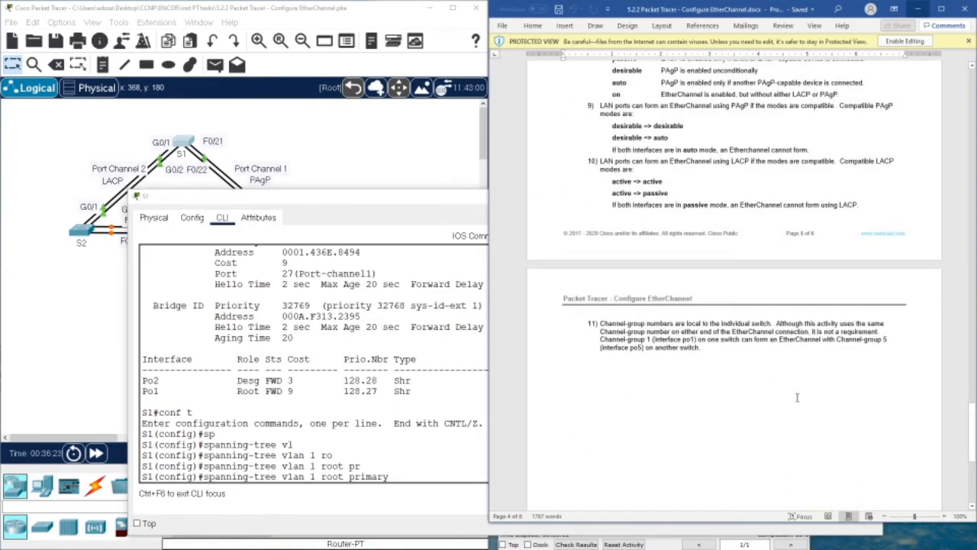
{"action": "scroll", "coordinate": [794, 248], "scroll_direction": "up", "scroll_amount": 10}
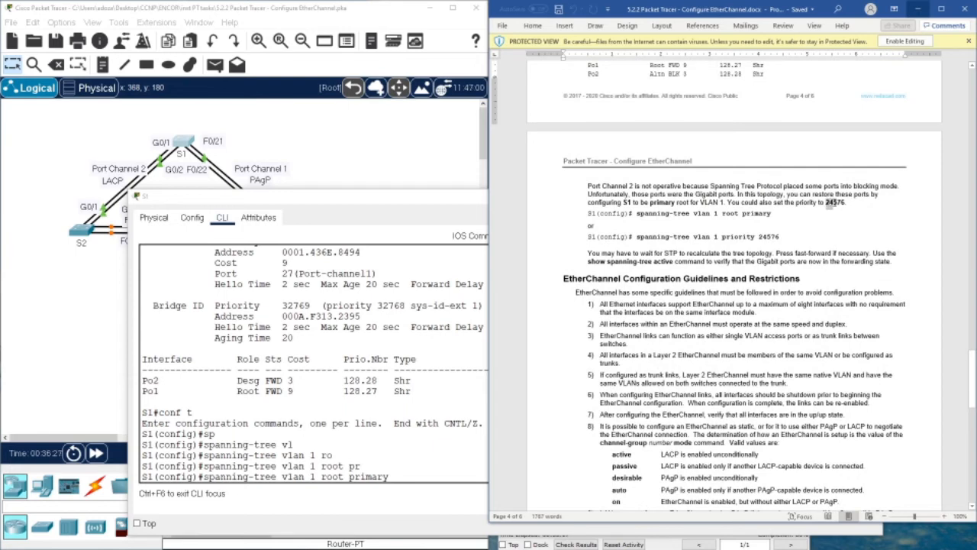
{"action": "left_click", "coordinate": [827, 202]}
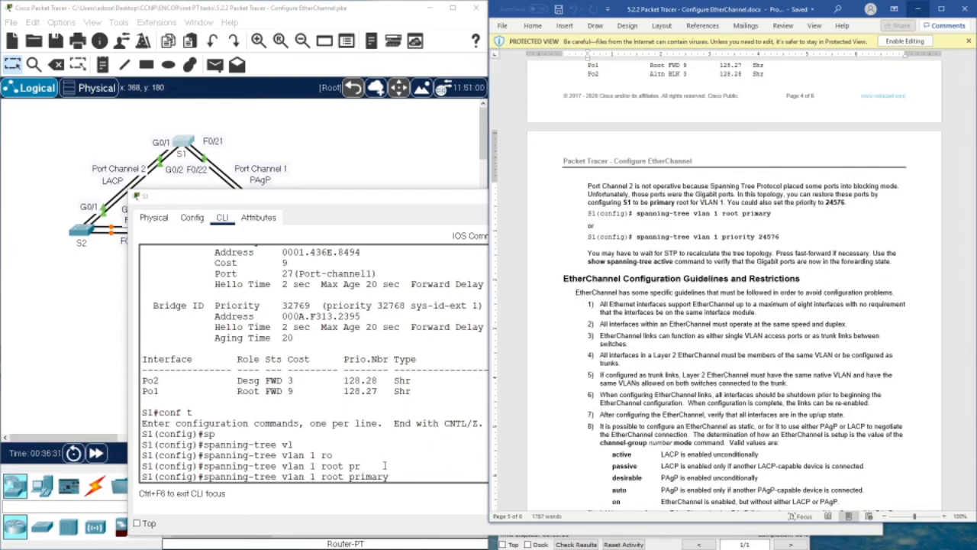
Return to the S1 command line and execute the prepared root primary command for VLAN 1.
{"action": "left_click", "coordinate": [352, 479]}
{"action": "double_click", "coordinate": [352, 478]}
{"action": "left_click", "coordinate": [401, 476]}
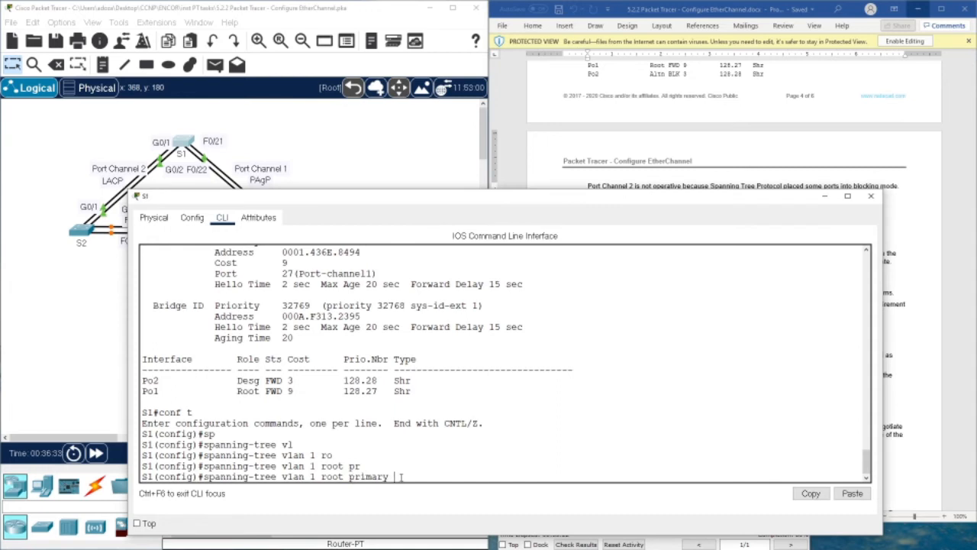
{"action": "key", "text": "Return"}
{"action": "key", "text": "Return"}
{"action": "key", "text": "Return"}
{"action": "key", "text": "Return"}
{"action": "key", "text": "Return"}
{"action": "key", "text": "Return"}
{"action": "key", "text": "Return"}
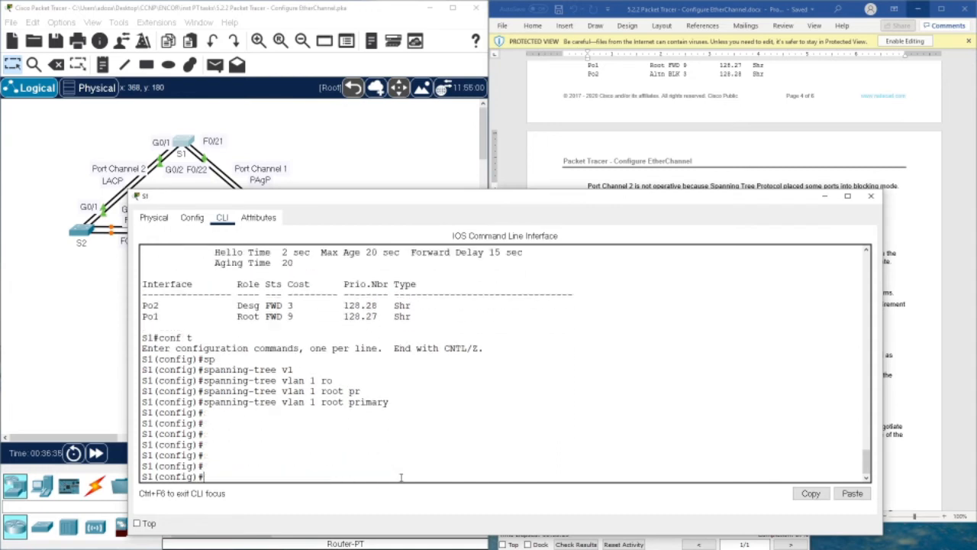
Exit S1's global configuration mode back to the privileged EXEC prompt.
{"action": "type", "text": "exit"}
{"action": "key", "text": "Return"}
{"action": "key", "text": "Return"}
{"action": "key", "text": "Return"}
{"action": "key", "text": "Return"}
{"action": "key", "text": "Return"}
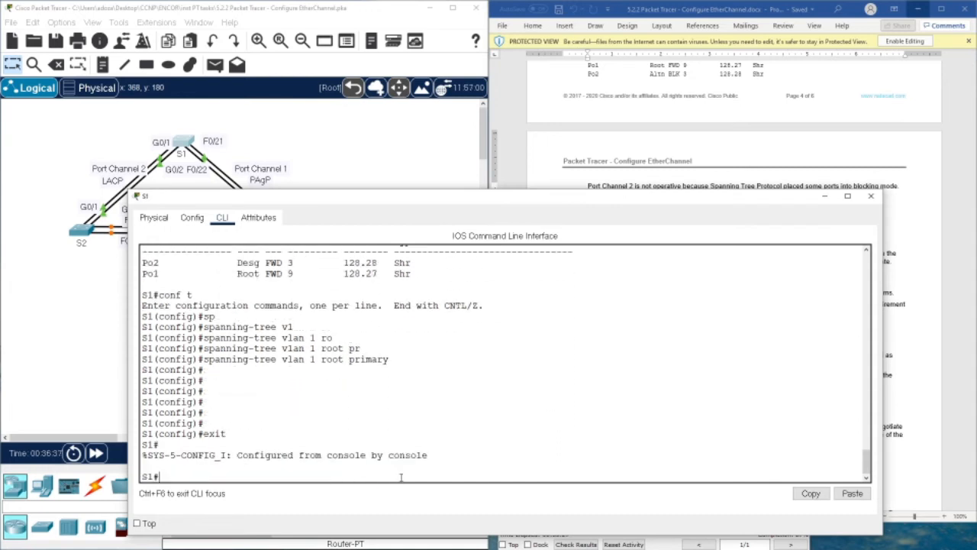
Run "show spanning-tree active" on S1, check the roles of Po1 and Po2, and close the S1 window.
{"action": "type", "text": "show spanning-tree active"}
{"action": "key", "text": "Return"}
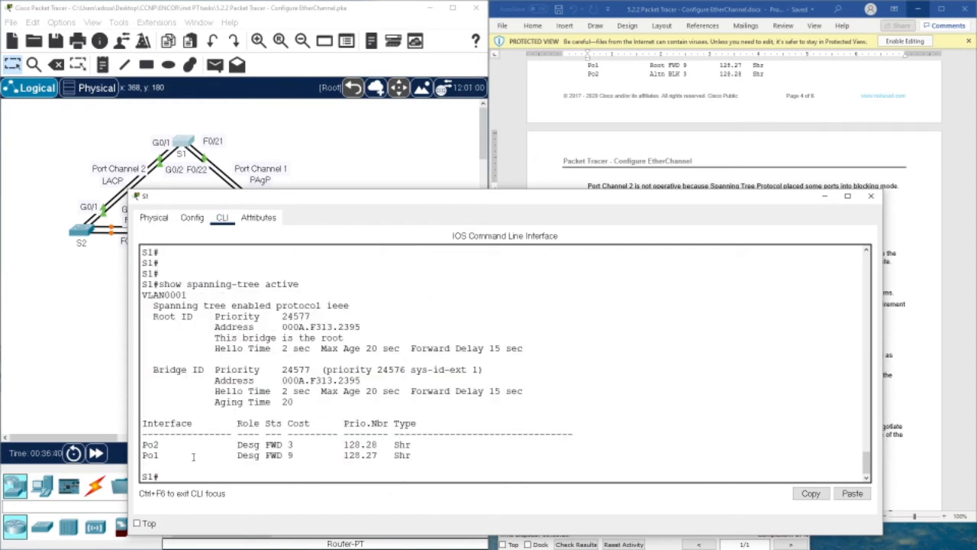
{"action": "left_click_drag", "start_coordinate": [158, 455], "coordinate": [271, 446]}
{"action": "left_click", "coordinate": [341, 423]}
{"action": "mouse_move", "coordinate": [237, 444]}
{"action": "left_mouse_down"}
{"action": "mouse_move", "coordinate": [261, 445]}
{"action": "mouse_move", "coordinate": [238, 455]}
{"action": "left_mouse_up"}
{"action": "left_click", "coordinate": [327, 428]}
{"action": "left_click", "coordinate": [871, 197]}
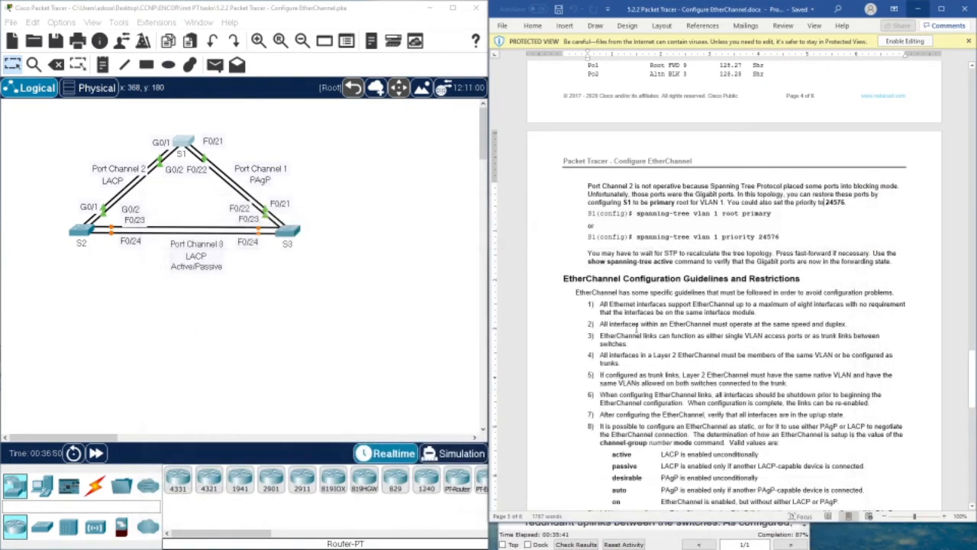
Check the activity results and bring S3's assessment items into view.
{"action": "left_click", "coordinate": [675, 527]}
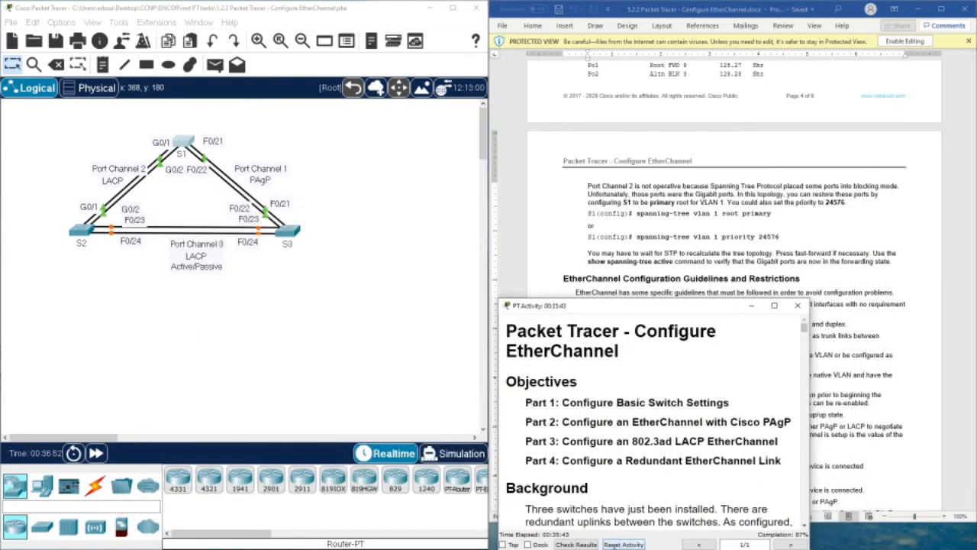
{"action": "left_click", "coordinate": [577, 544]}
{"action": "left_click", "coordinate": [116, 81]}
{"action": "scroll", "coordinate": [134, 393], "scroll_direction": "down", "scroll_amount": 10}
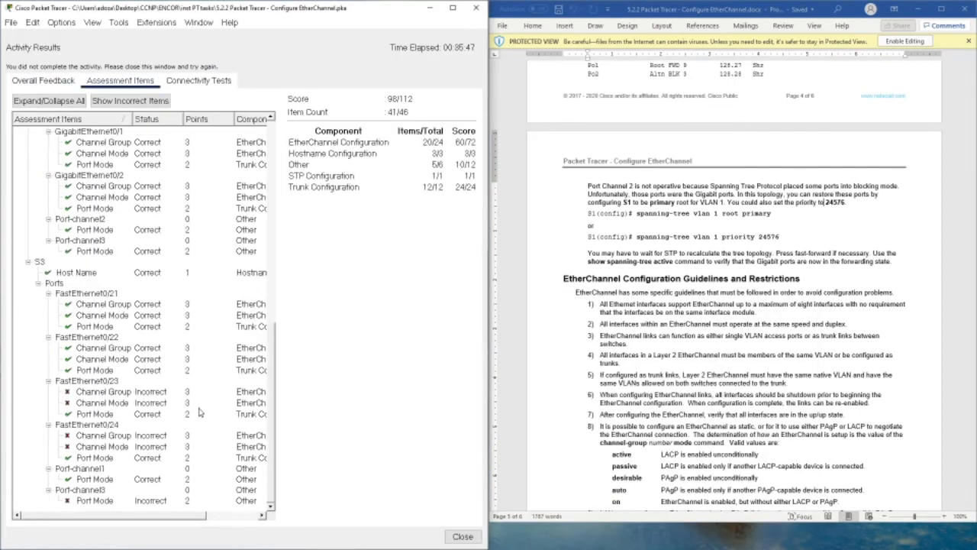
Review S3's assessment items for FastEthernet0/23, FastEthernet0/24 and Port-channel3, and close the results.
{"action": "left_click", "coordinate": [142, 432]}
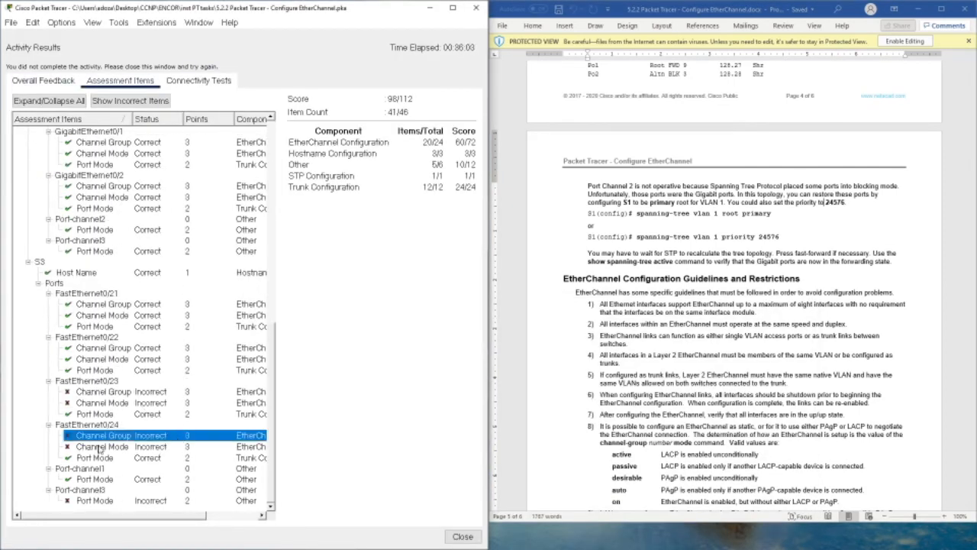
{"action": "scroll", "coordinate": [84, 393], "scroll_direction": "up", "scroll_amount": 10}
{"action": "scroll", "coordinate": [84, 393], "scroll_direction": "down", "scroll_amount": 10}
{"action": "left_click", "coordinate": [101, 402]}
{"action": "left_click", "coordinate": [113, 446]}
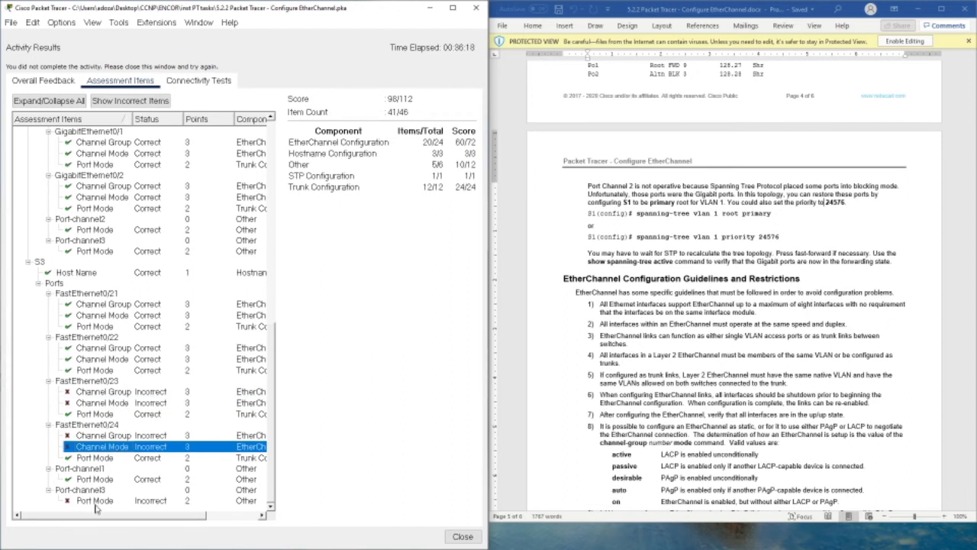
{"action": "left_click", "coordinate": [96, 500]}
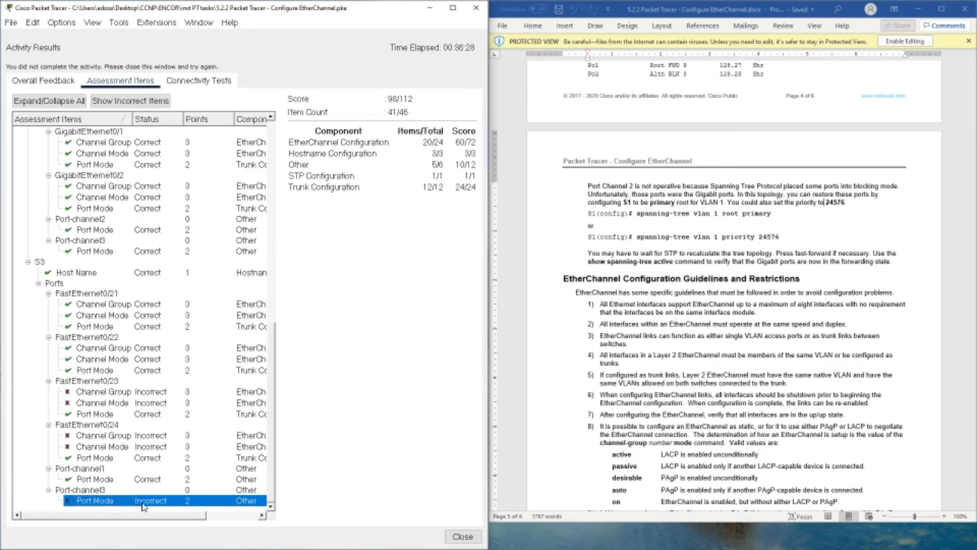
{"action": "left_click", "coordinate": [462, 536]}
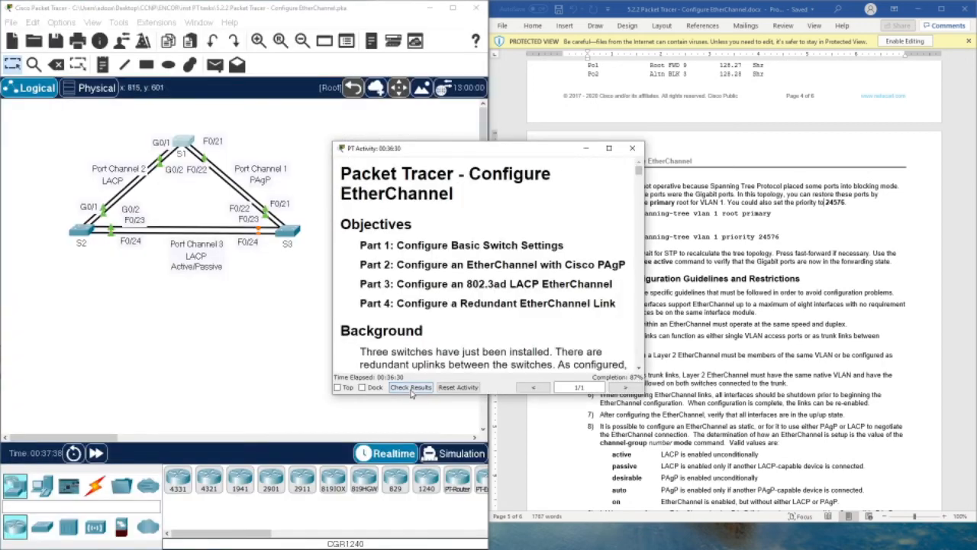
Open the S3 command line beside the topology and enter privileged EXEC mode.
{"action": "left_click", "coordinate": [294, 238]}
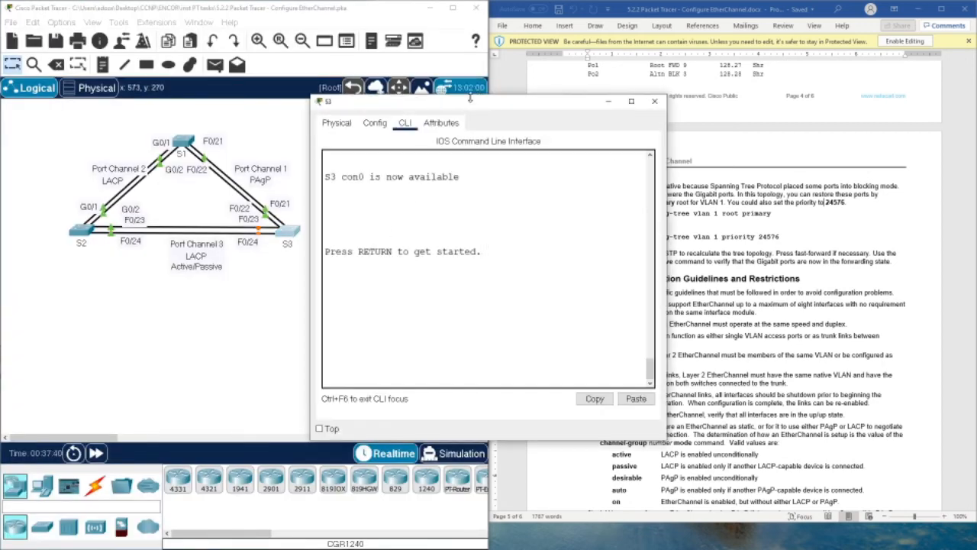
{"action": "left_click_drag", "start_coordinate": [456, 101], "coordinate": [377, 104]}
{"action": "left_click", "coordinate": [367, 216]}
{"action": "key", "text": "Return"}
{"action": "key", "text": "Return"}
{"action": "key", "text": "Return"}
{"action": "key", "text": "Return"}
{"action": "key", "text": "Return"}
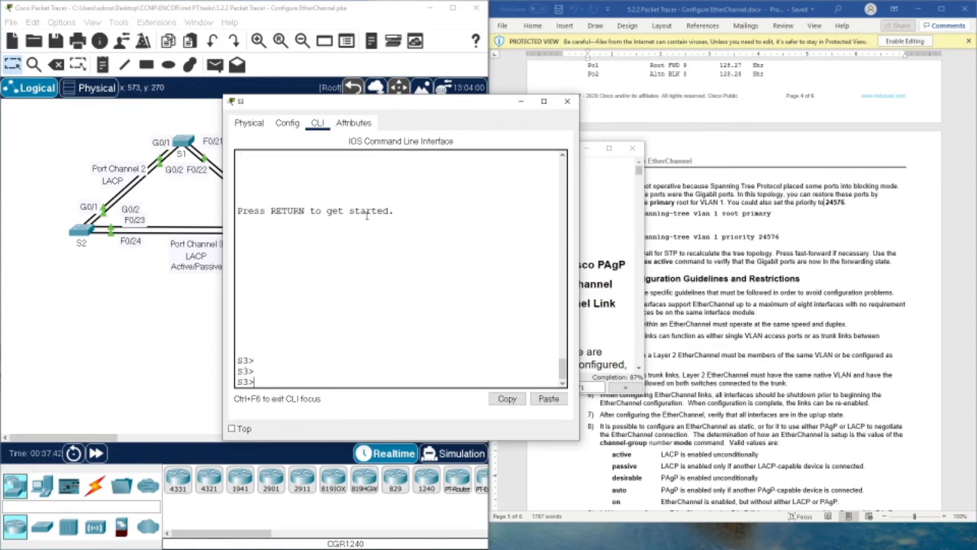
{"action": "type", "text": "en"}
{"action": "key", "text": "Return"}
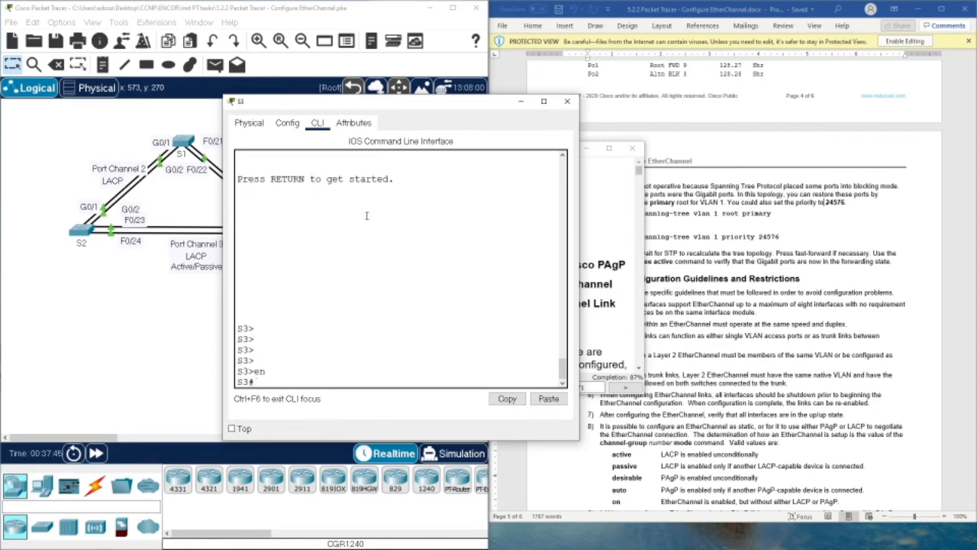
Enter global configuration mode on S3.
{"action": "type", "text": "conf t"}
{"action": "key", "text": "Return"}
{"action": "key", "text": "Return"}
{"action": "key", "text": "Return"}
{"action": "key", "text": "Return"}
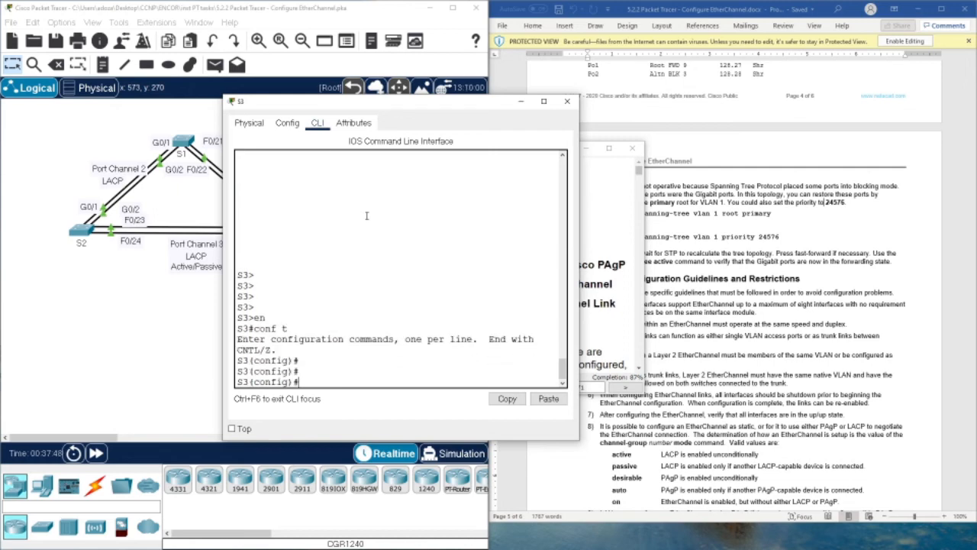
Enter interface range configuration for f0/23-24 on S3.
{"action": "type", "text": "int r f023-24"}
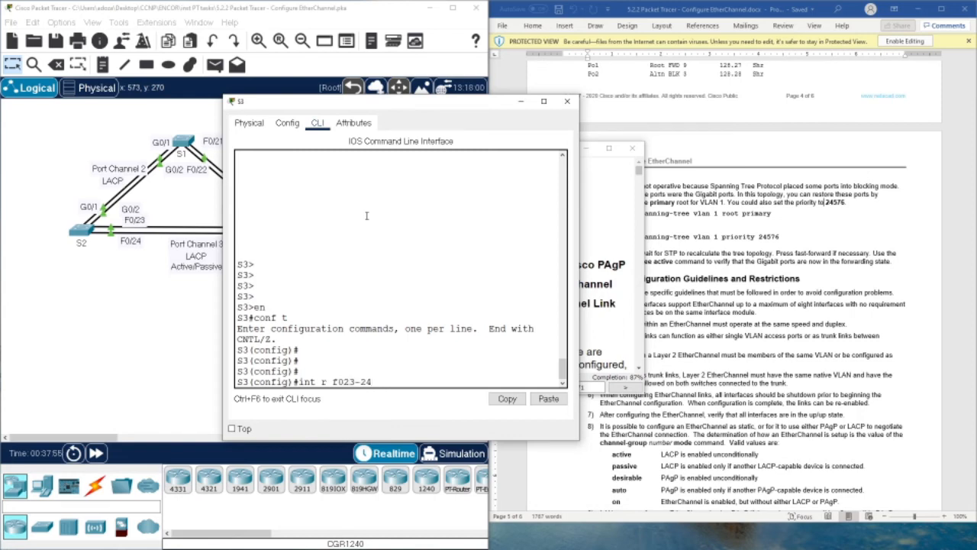
{"action": "key", "text": "Left"}
{"action": "key", "text": "Left"}
{"action": "key", "text": "Left"}
{"action": "key", "text": "Left"}
{"action": "key", "text": "Left"}
{"action": "type", "text": "/"}
{"action": "key", "text": "Return"}
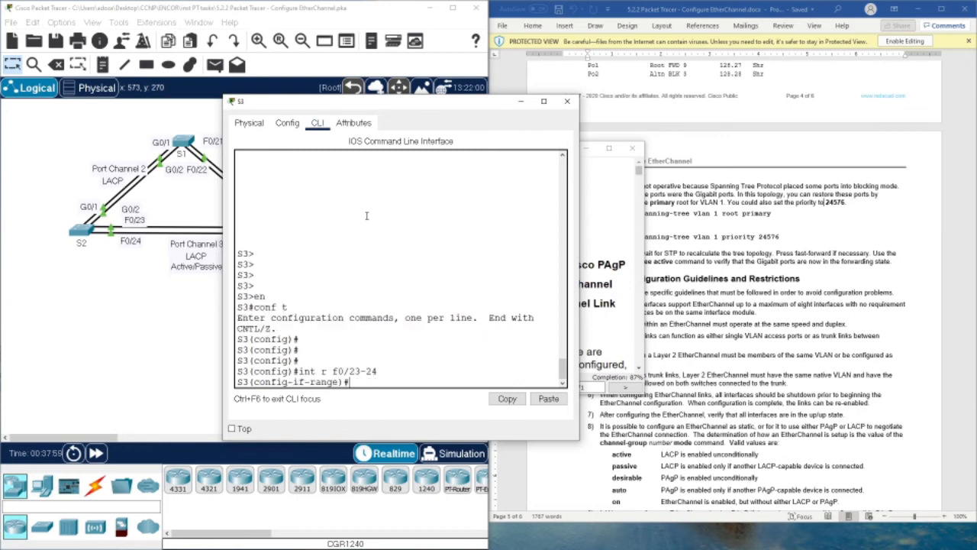
Shut down the F0/23 and F0/24 ports on S3.
{"action": "type", "text": "no"}
{"action": "key", "text": "BackSpace"}
{"action": "key", "text": "BackSpace"}
{"action": "type", "text": "sh"}
{"action": "key", "text": "Tab"}
{"action": "key", "text": "Return"}
Add S3's F0/23 and F0/24 ports to channel group 3 in active mode.
{"action": "left_click", "coordinate": [723, 219]}
{"action": "scroll", "coordinate": [687, 226], "scroll_direction": "up", "scroll_amount": 20}
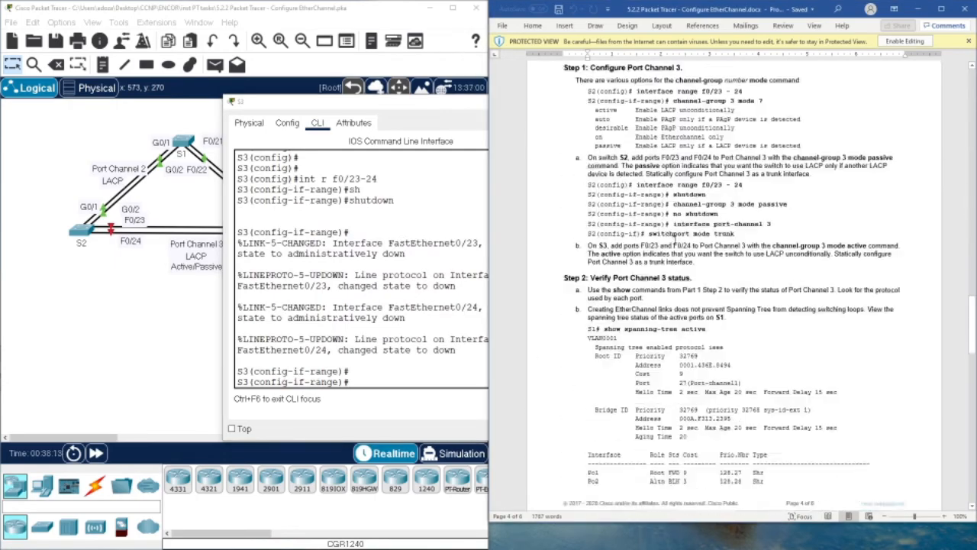
{"action": "scroll", "coordinate": [625, 229], "scroll_direction": "down", "scroll_amount": 10}
{"action": "left_click_drag", "start_coordinate": [387, 103], "coordinate": [382, 83]}
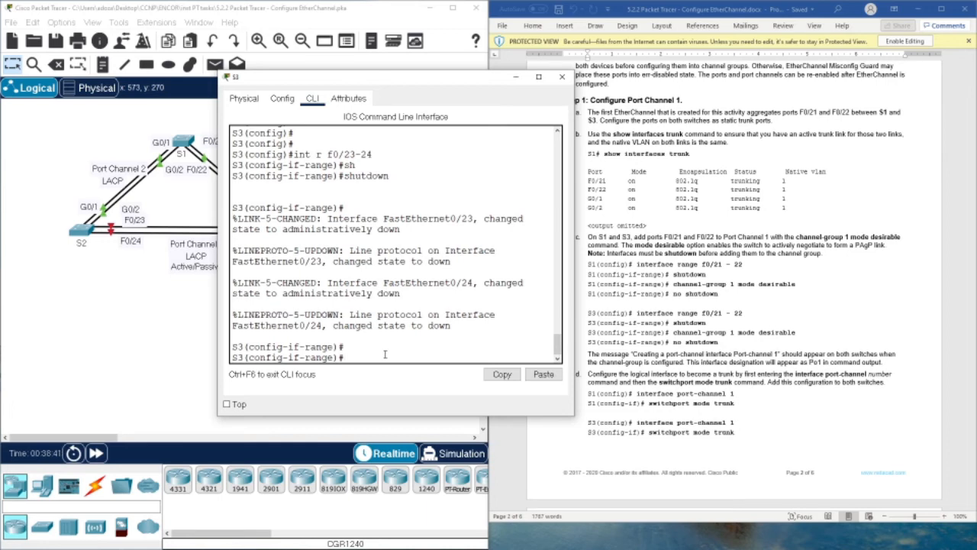
{"action": "type", "text": "ha"}
{"action": "key", "text": "Tab"}
{"action": "type", "text": "n"}
{"action": "key", "text": "Tab"}
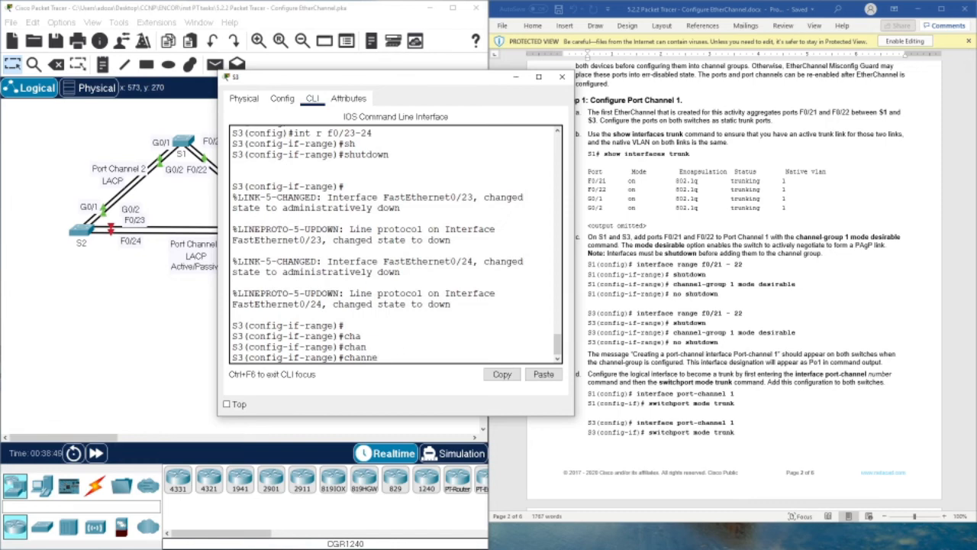
{"action": "type", "text": "ne"}
{"action": "key", "text": "Tab"}
{"action": "type", "text": "l-"}
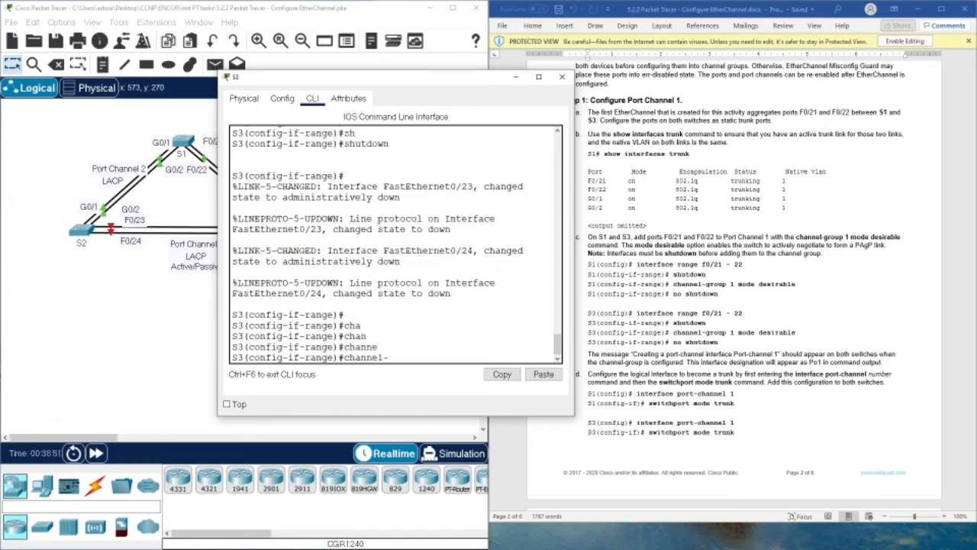
{"action": "type", "text": "g"}
{"action": "key", "text": "Tab"}
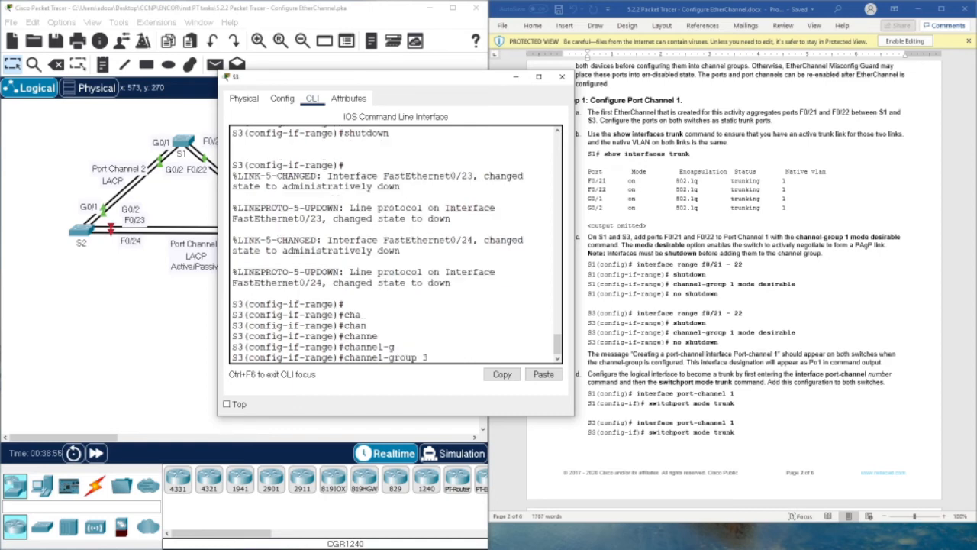
{"action": "type", "text": "3 mode"}
{"action": "key", "text": "Tab"}
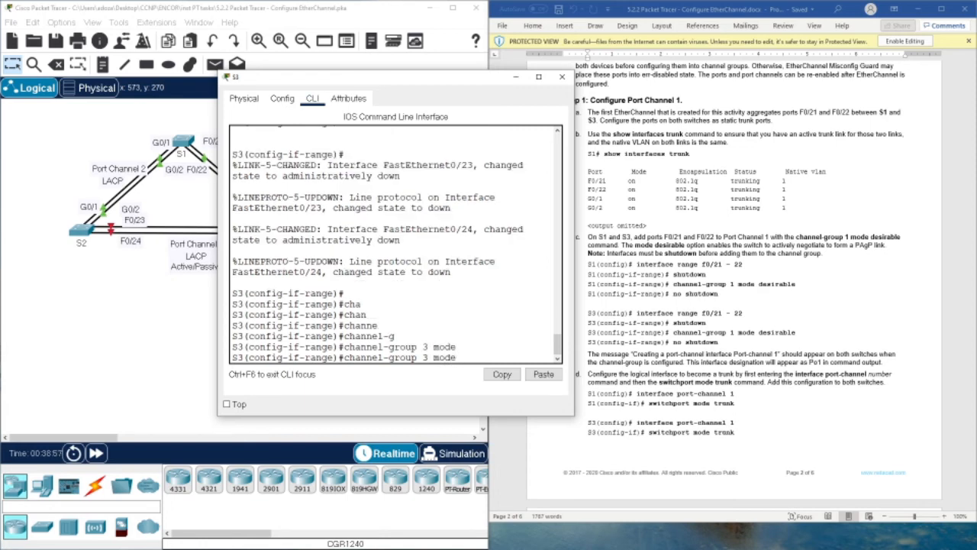
{"action": "type", "text": "ac"}
{"action": "key", "text": "Tab"}
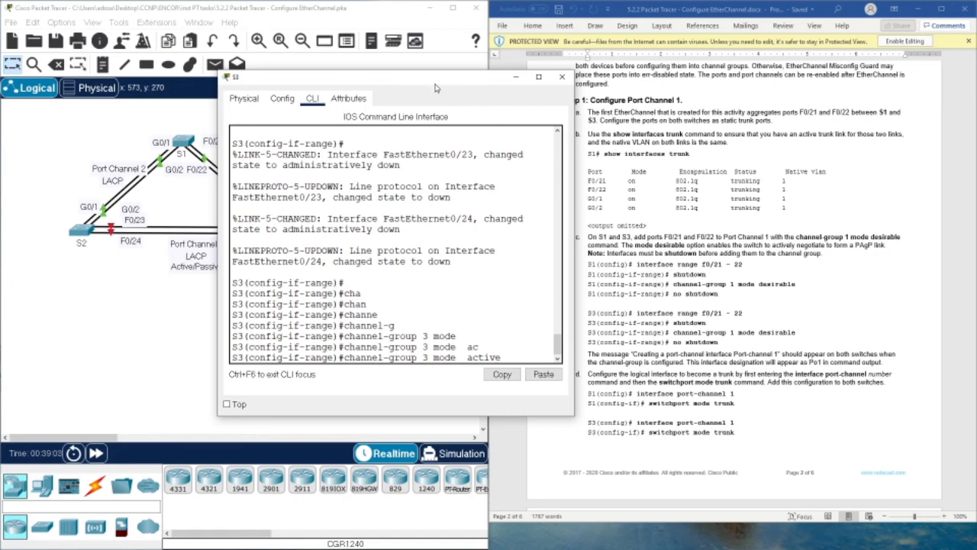
{"action": "left_click_drag", "start_coordinate": [431, 78], "coordinate": [657, 106]}
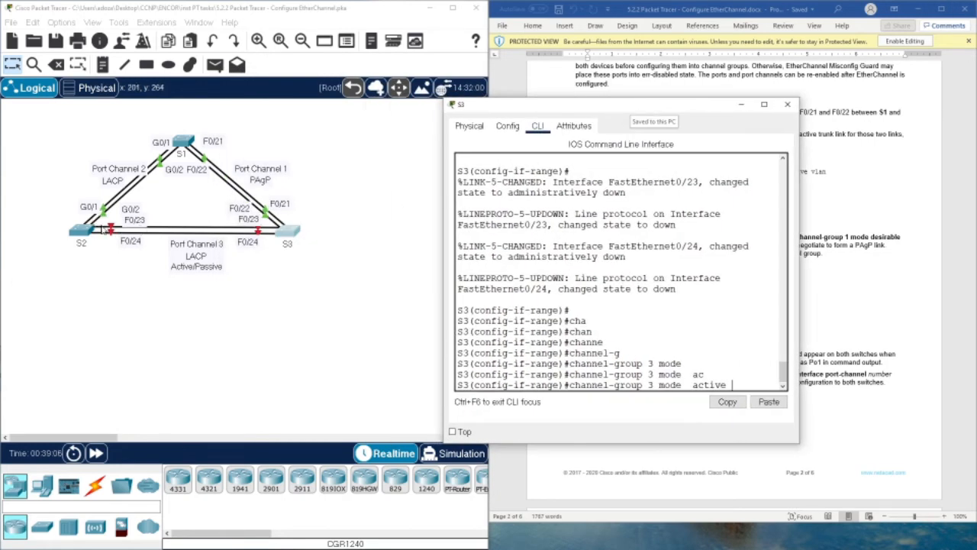
{"action": "left_click_drag", "start_coordinate": [569, 107], "coordinate": [237, 98]}
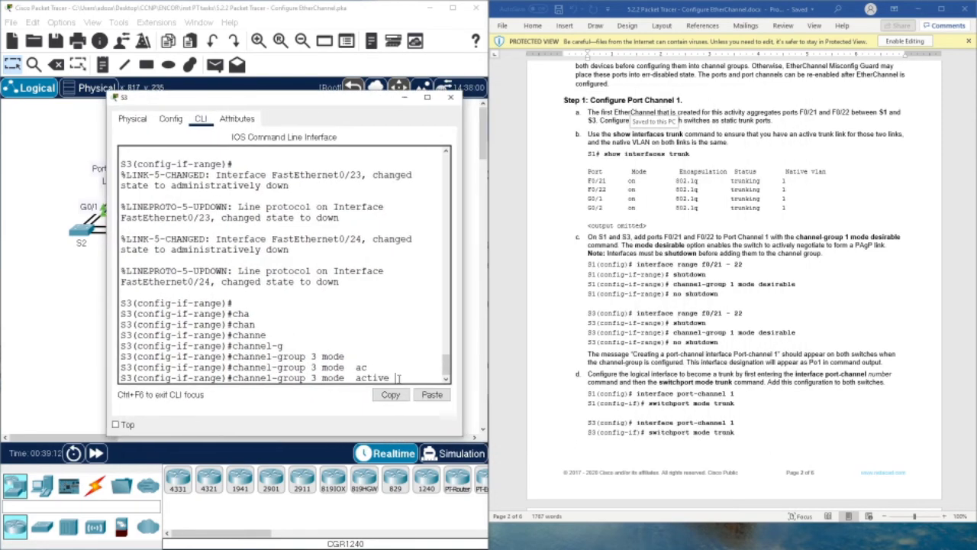
{"action": "key", "text": "Return"}
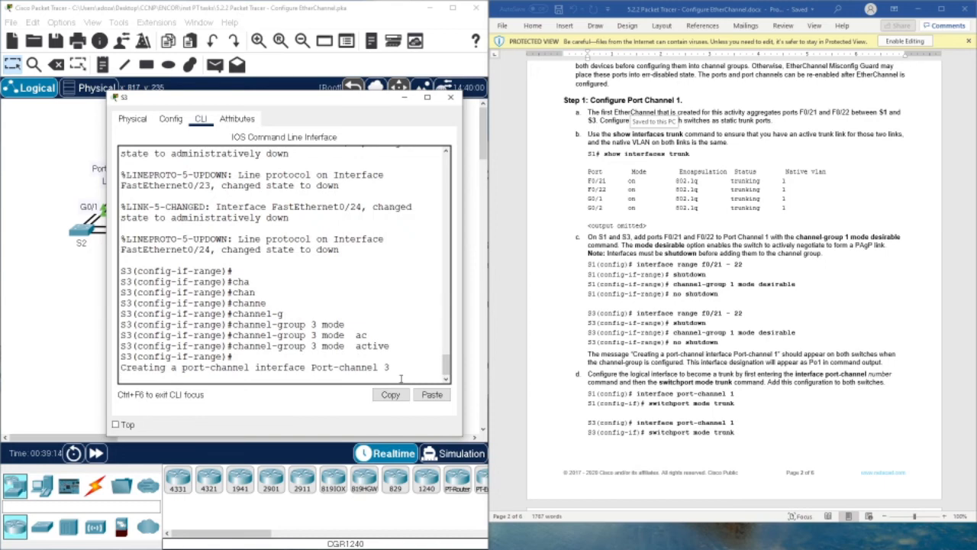
{"action": "key", "text": "Return"}
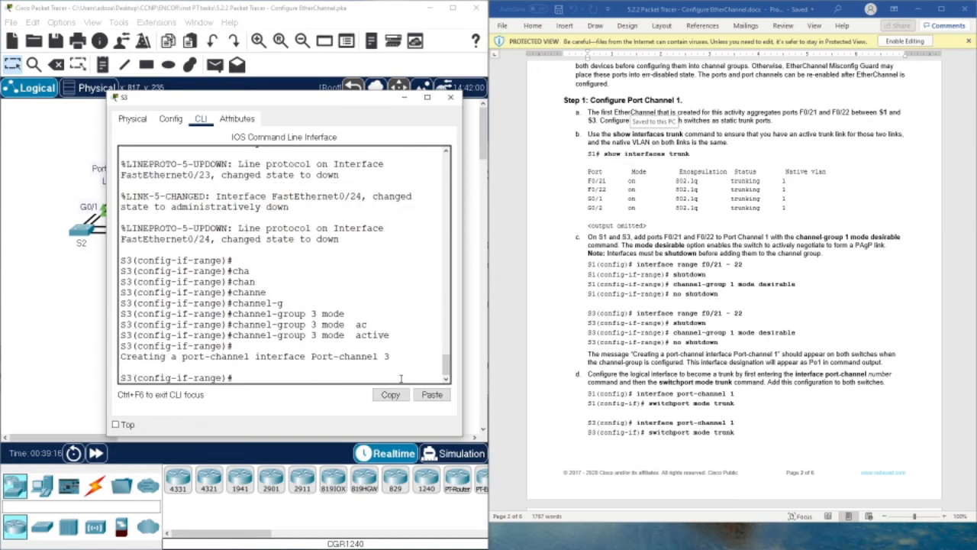
Re-enable S3's F0/23 and F0/24 ports with no shutdown.
{"action": "type", "text": "no sh"}
{"action": "key", "text": "Tab"}
{"action": "key", "text": "Return"}
{"action": "key", "text": "Return"}
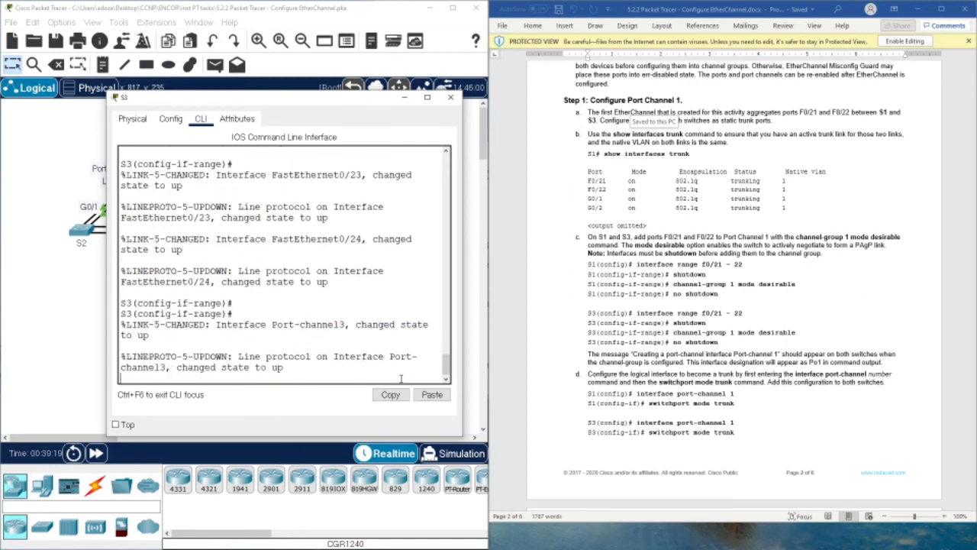
{"action": "key", "text": "Return"}
{"action": "key", "text": "Return"}
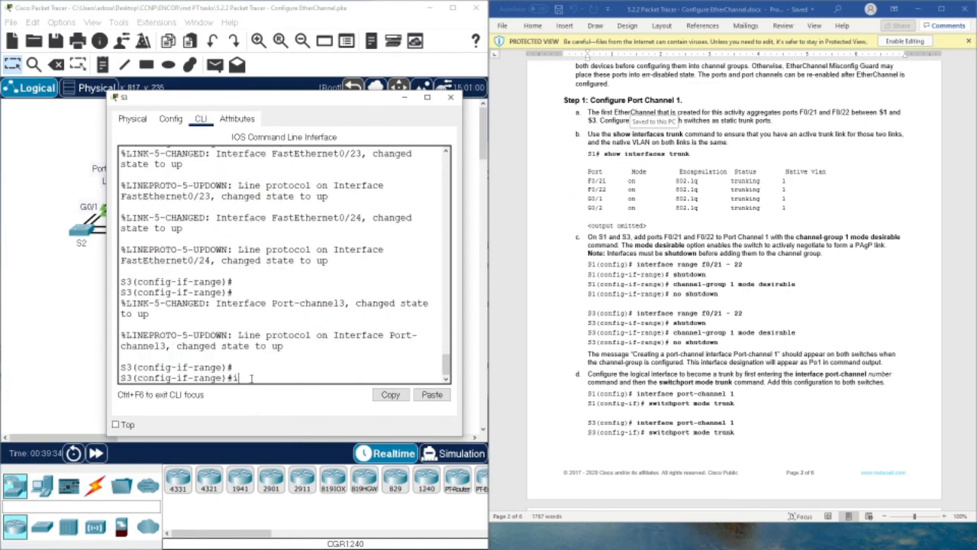
{"action": "type", "text": "int po"}
{"action": "key", "text": "Tab"}
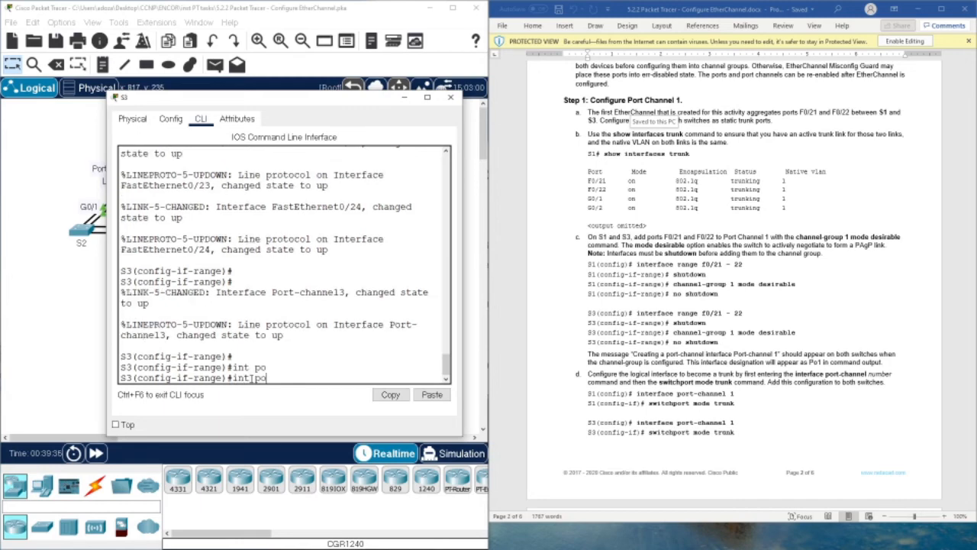
{"action": "type", "text": "rt"}
{"action": "key", "text": "Tab"}
{"action": "key", "text": "BackSpace"}
{"action": "key", "text": "BackSpace"}
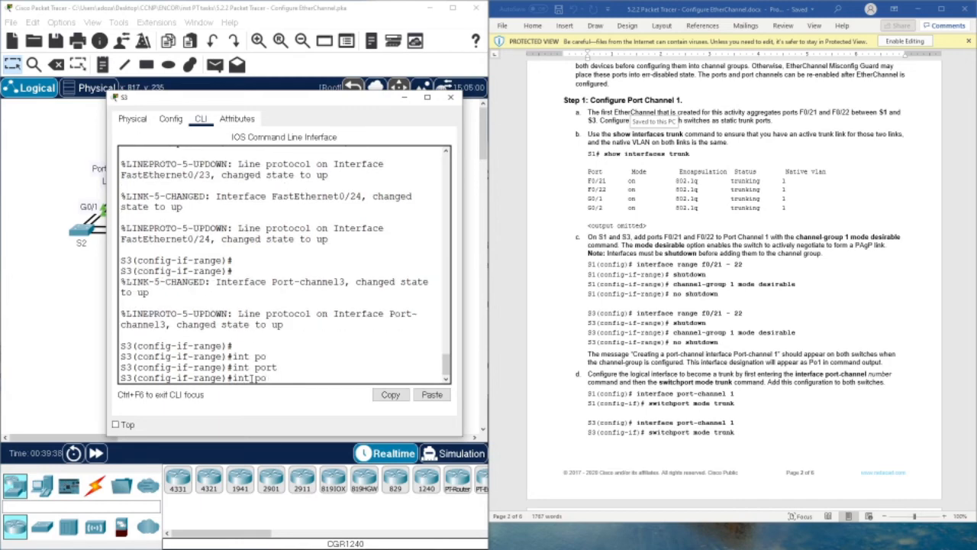
{"action": "key", "text": "BackSpace"}
{"action": "key", "text": "BackSpace"}
{"action": "key", "text": "BackSpace"}
{"action": "key", "text": "BackSpace"}
{"action": "key", "text": "BackSpace"}
Exit the interface range configuration on S3 and enter interface configuration for port-channel 3.
{"action": "type", "text": "exit"}
{"action": "key", "text": "Return"}
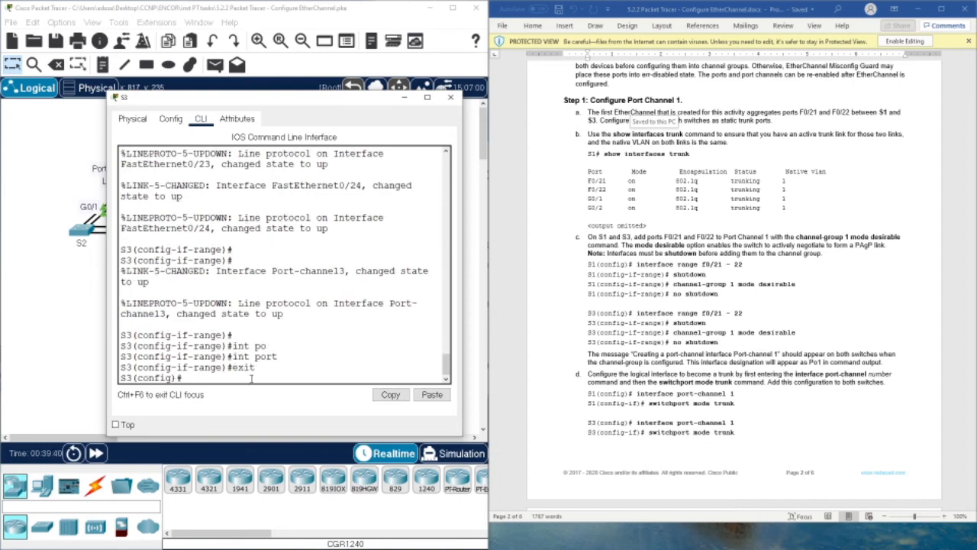
{"action": "type", "text": "int po"}
{"action": "key", "text": "Tab"}
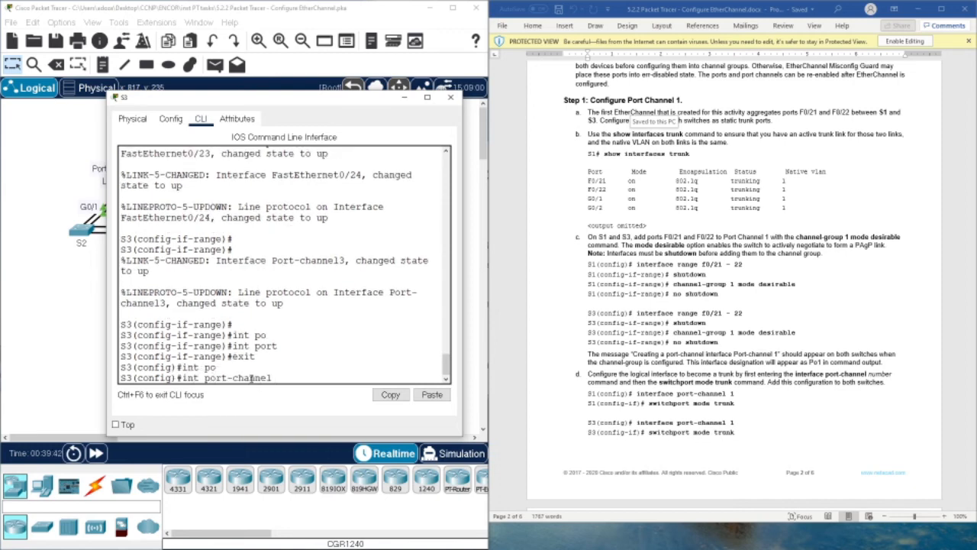
{"action": "key", "text": "Return"}
Set S3's port-channel 3 interface to switchport mode trunk and close the S3 window.
{"action": "type", "text": "swi"}
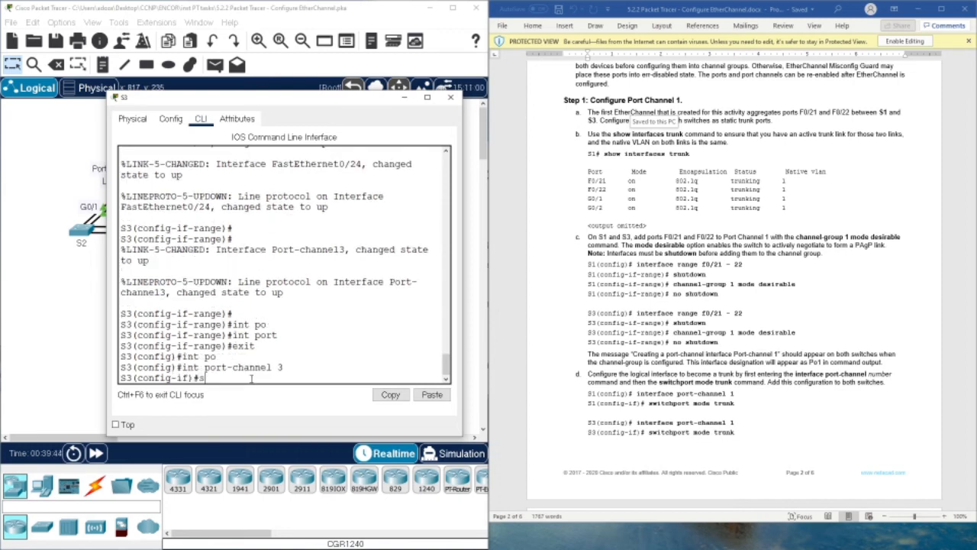
{"action": "key", "text": "Tab"}
{"action": "type", "text": "mo"}
{"action": "key", "text": "Tab"}
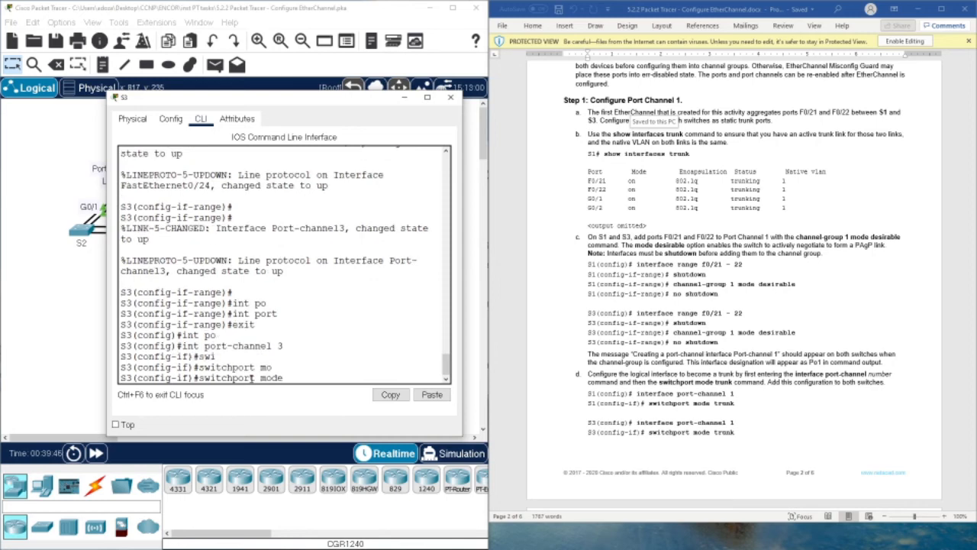
{"action": "type", "text": "tr"}
{"action": "key", "text": "Tab"}
{"action": "key", "text": "Return"}
{"action": "key", "text": "Return"}
{"action": "key", "text": "Return"}
{"action": "key", "text": "Return"}
{"action": "key", "text": "Return"}
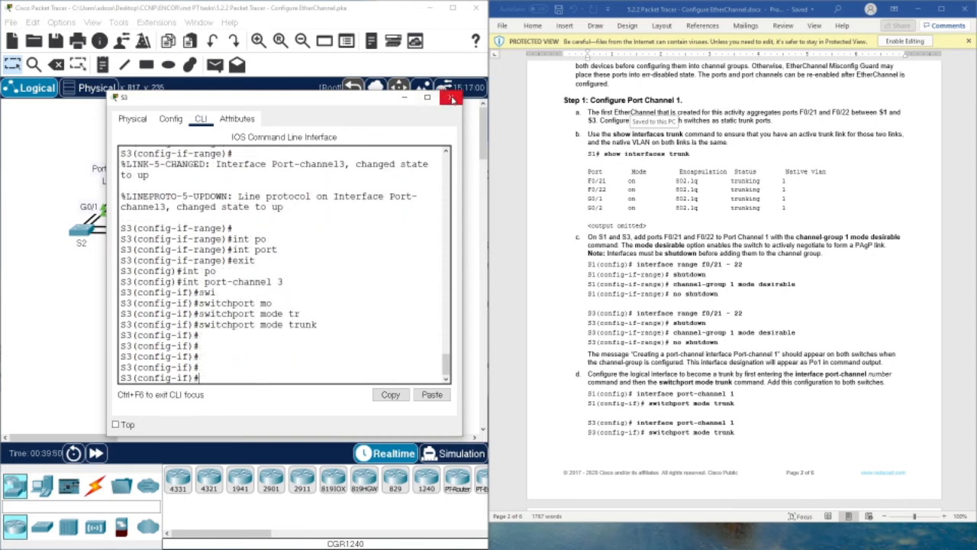
{"action": "left_click", "coordinate": [450, 97]}
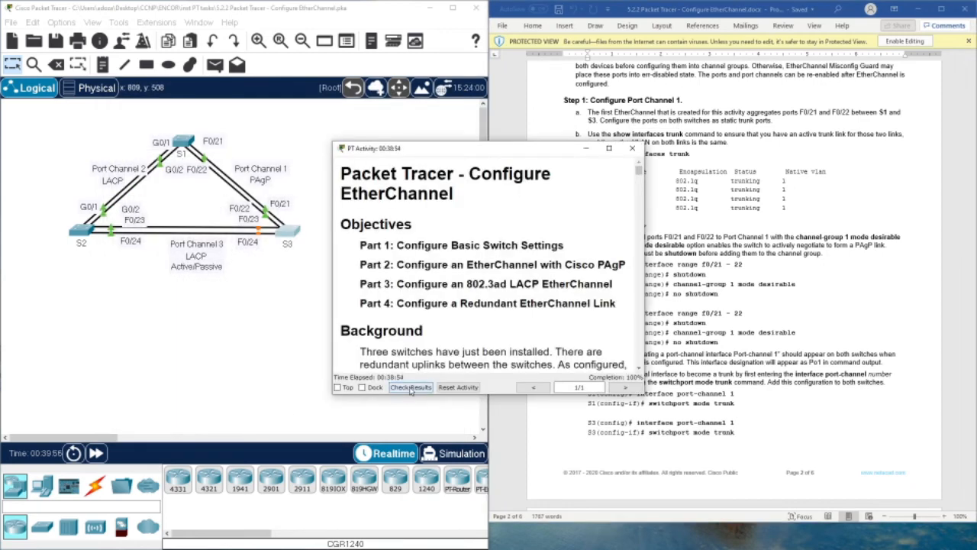
Run show spanning-tree active on S1, with the activity window moved off the topology.
{"action": "left_click_drag", "start_coordinate": [473, 149], "coordinate": [621, 199]}
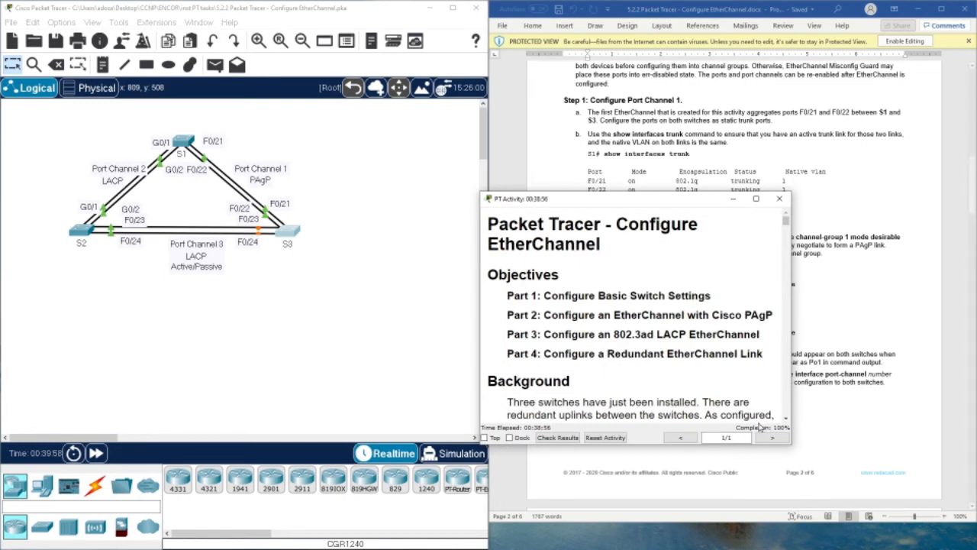
{"action": "left_click", "coordinate": [183, 147]}
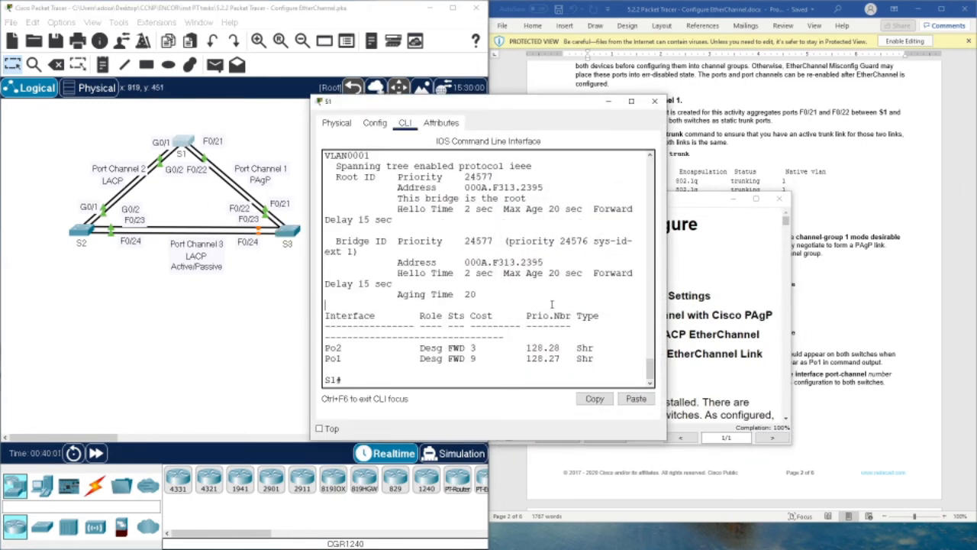
{"action": "key", "text": "Return"}
{"action": "key", "text": "Return"}
{"action": "key", "text": "Return"}
{"action": "key", "text": "Return"}
{"action": "key", "text": "Return"}
{"action": "key", "text": "Up"}
{"action": "key", "text": "Return"}
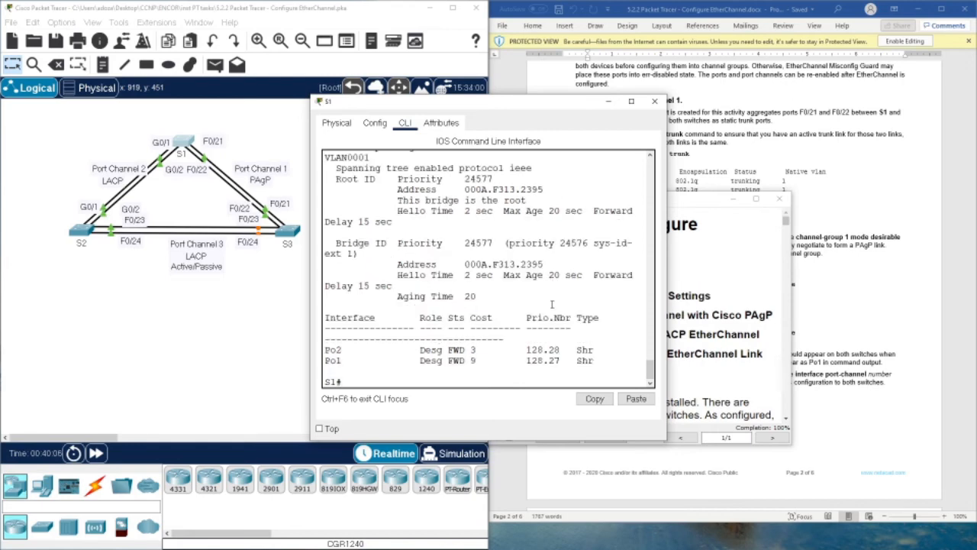
Fast-forward the simulation time and rerun show spanning-tree active on S1 to check the port channel roles.
{"action": "left_click", "coordinate": [251, 369]}
{"action": "left_click", "coordinate": [593, 309]}
{"action": "key", "text": "Return"}
{"action": "key", "text": "Return"}
{"action": "key", "text": "Return"}
{"action": "key", "text": "Return"}
{"action": "key", "text": "Return"}
{"action": "key", "text": "Return"}
{"action": "key", "text": "Return"}
{"action": "key", "text": "Return"}
{"action": "key", "text": "Return"}
{"action": "key", "text": "Return"}
{"action": "key", "text": "Return"}
{"action": "key", "text": "Return"}
{"action": "key", "text": "Return"}
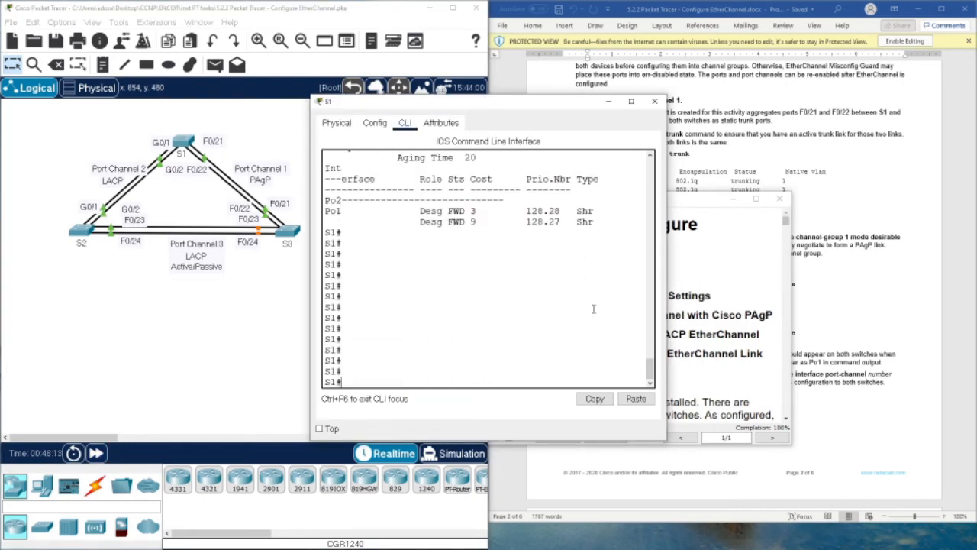
{"action": "key", "text": "Up"}
{"action": "key", "text": "Return"}
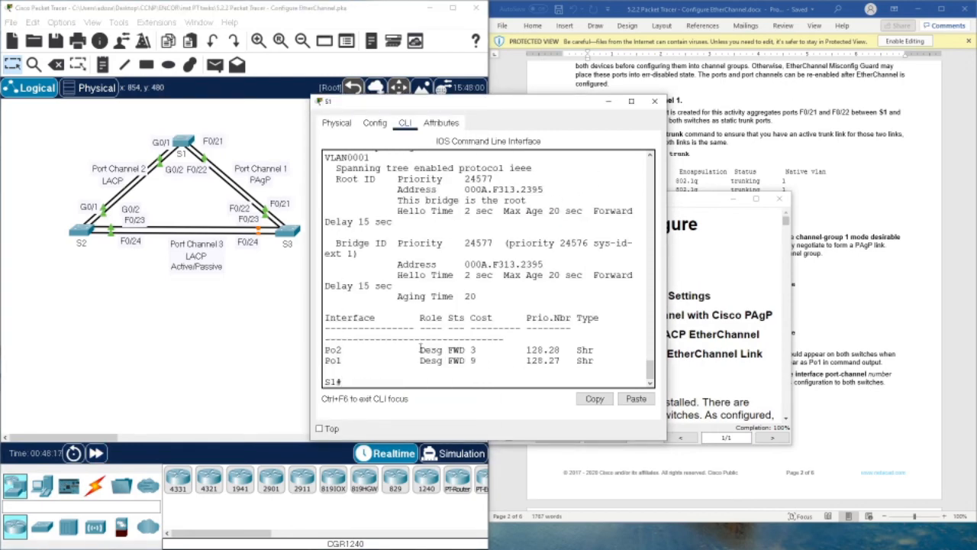
{"action": "left_click_drag", "start_coordinate": [420, 347], "coordinate": [443, 359]}
{"action": "left_click", "coordinate": [738, 351]}
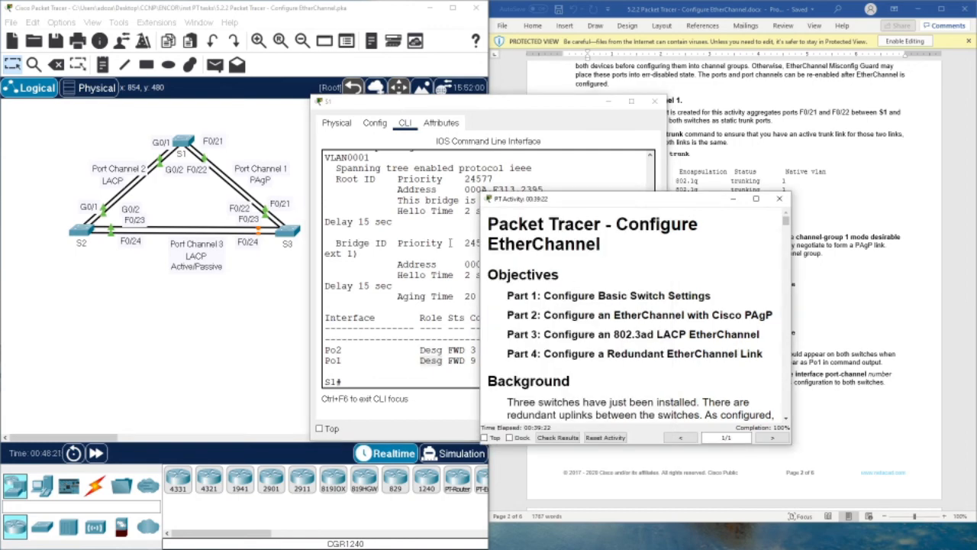
Run show etherchannel summary on S1.
{"action": "left_click", "coordinate": [388, 381]}
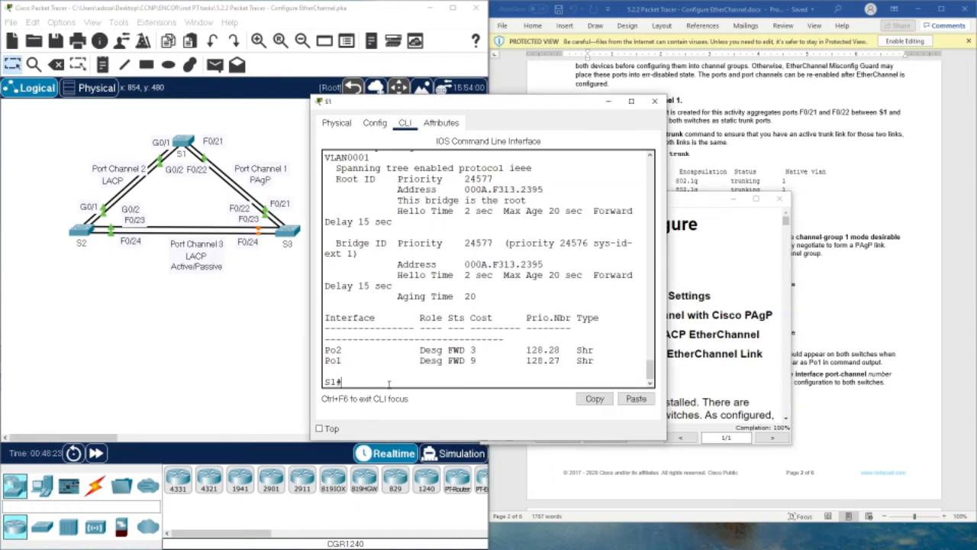
{"action": "type", "text": "sohow i=eth"}
{"action": "key", "text": "Tab"}
{"action": "key", "text": "BackSpace"}
{"action": "key", "text": "BackSpace"}
{"action": "key", "text": "BackSpace"}
{"action": "key", "text": "BackSpace"}
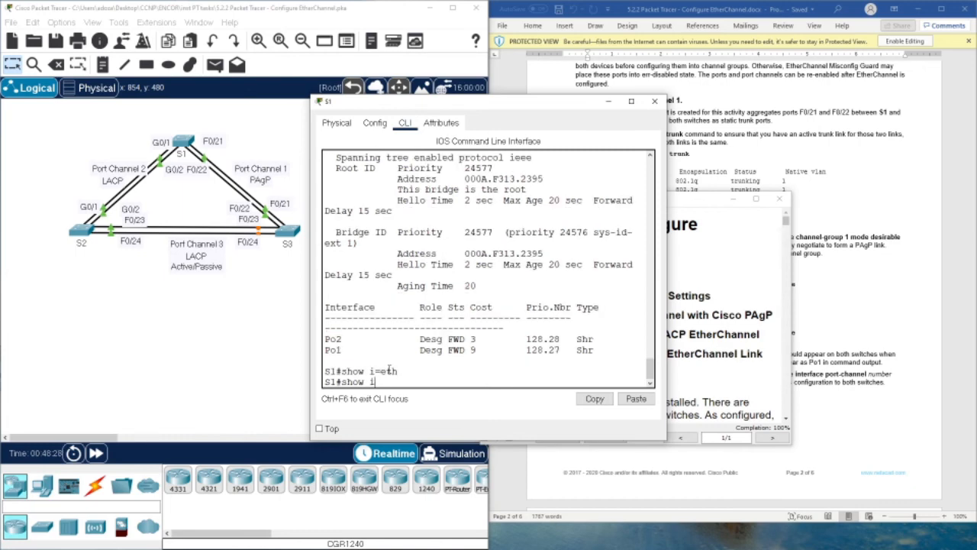
{"action": "type", "text": "eth"}
{"action": "key", "text": "Tab"}
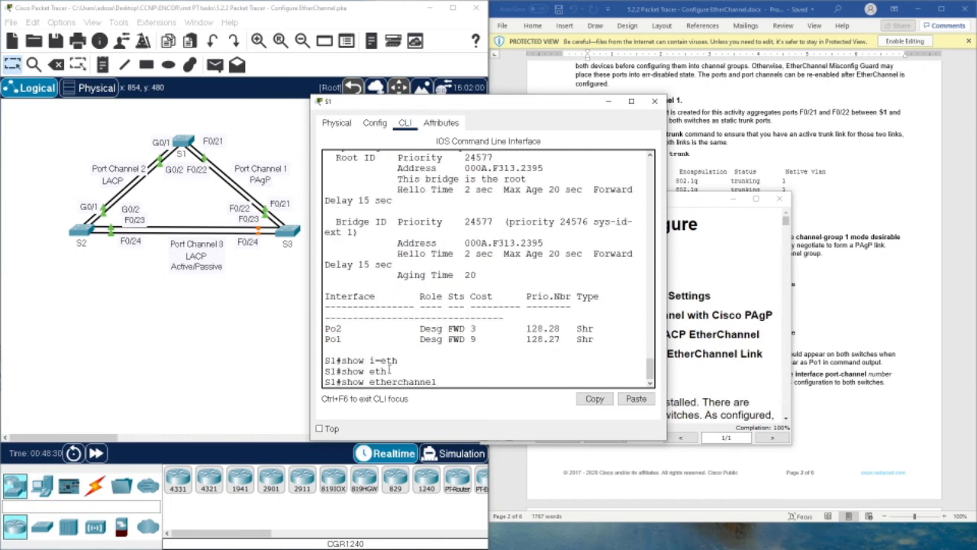
{"action": "type", "text": "su"}
{"action": "key", "text": "Tab"}
{"action": "key", "text": "Return"}
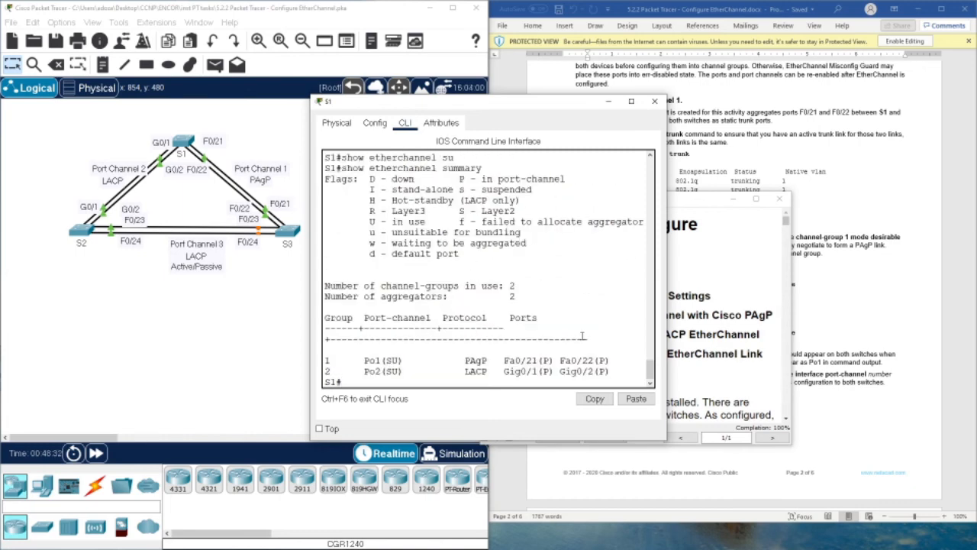
Enlarge the S1 window to examine its EtherChannel summary rows for groups 1 and 2, and close it.
{"action": "left_click", "coordinate": [631, 100]}
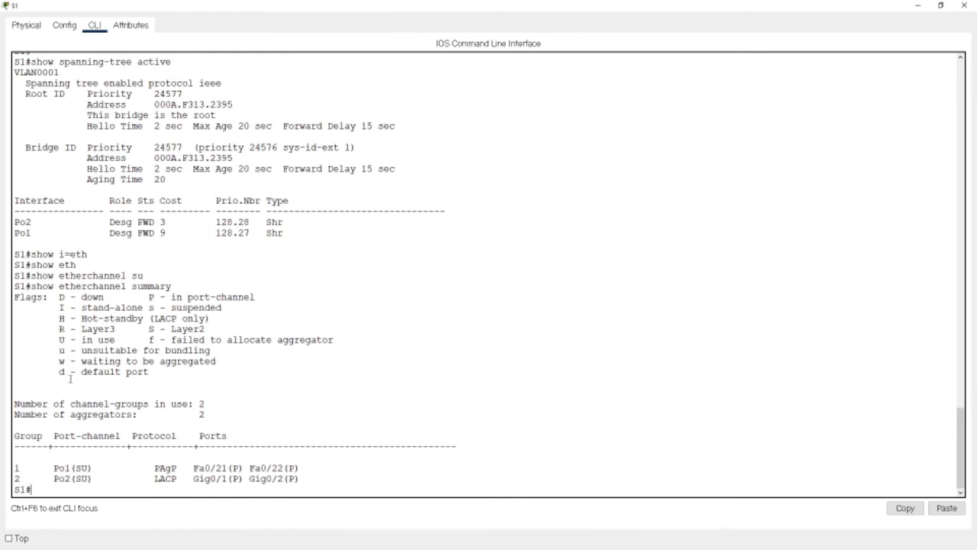
{"action": "left_click_drag", "start_coordinate": [24, 467], "coordinate": [106, 481]}
{"action": "left_click_drag", "start_coordinate": [16, 489], "coordinate": [32, 489]}
{"action": "left_click", "coordinate": [963, 6]}
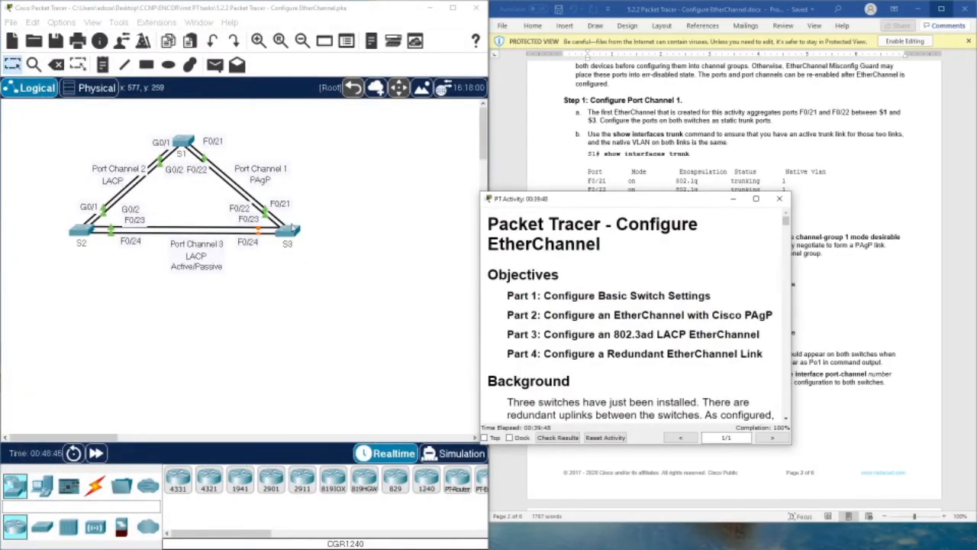
Open the S3 command line and end configuration mode to return to privileged EXEC mode.
{"action": "left_click", "coordinate": [292, 229]}
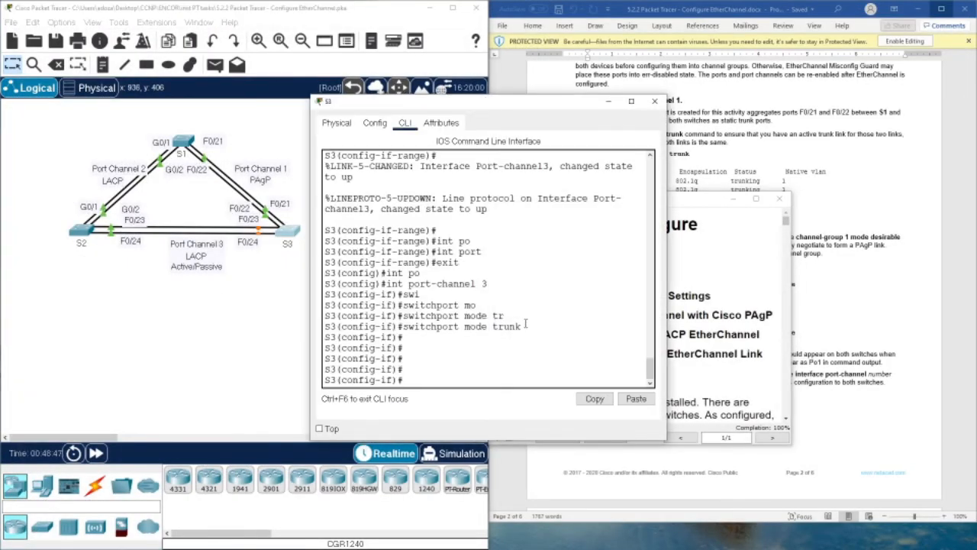
{"action": "type", "text": "end"}
{"action": "key", "text": "Return"}
{"action": "key", "text": "Return"}
{"action": "key", "text": "Return"}
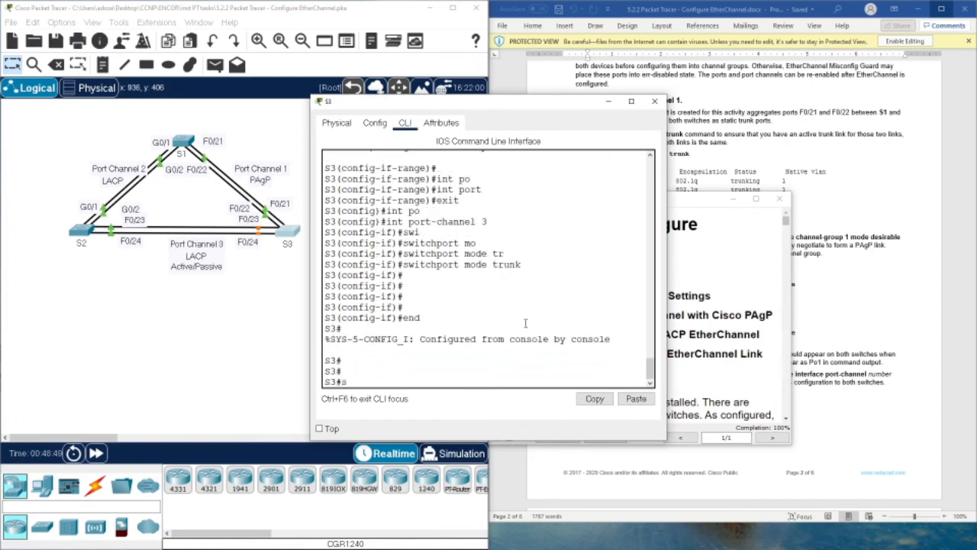
Run show etherchannel summary on S3 and highlight the Po3 entry in the group 3 row.
{"action": "type", "text": "show eth"}
{"action": "key", "text": "Tab"}
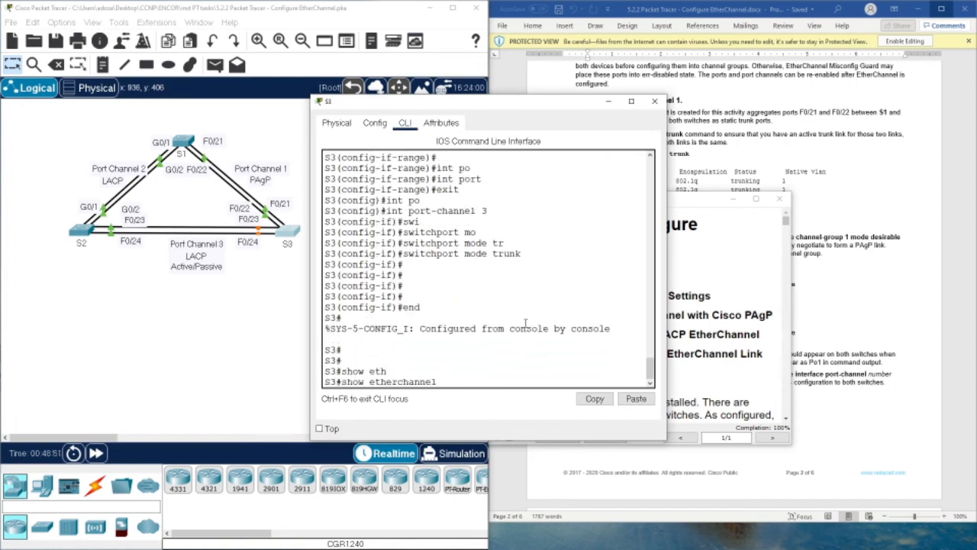
{"action": "type", "text": "su"}
{"action": "key", "text": "Tab"}
{"action": "key", "text": "Return"}
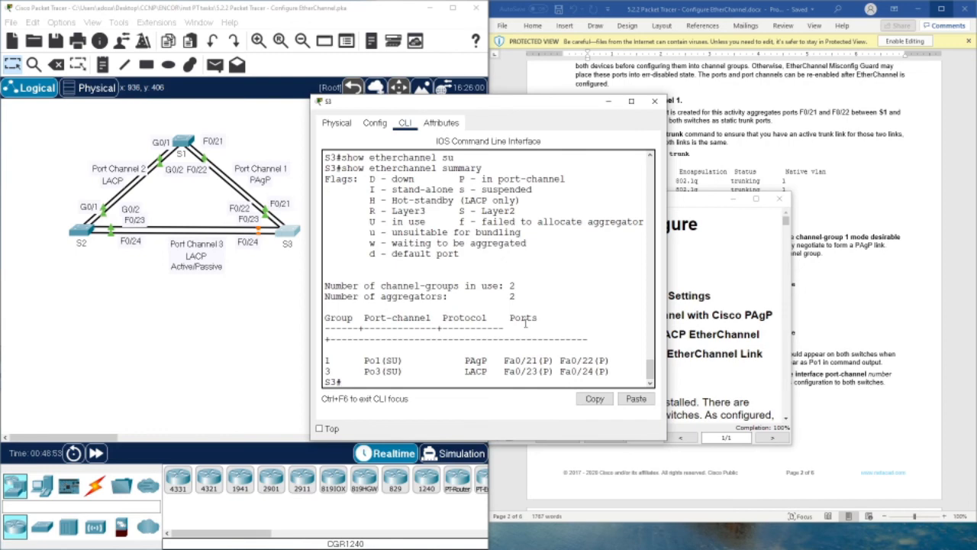
{"action": "left_click_drag", "start_coordinate": [368, 371], "coordinate": [409, 372]}
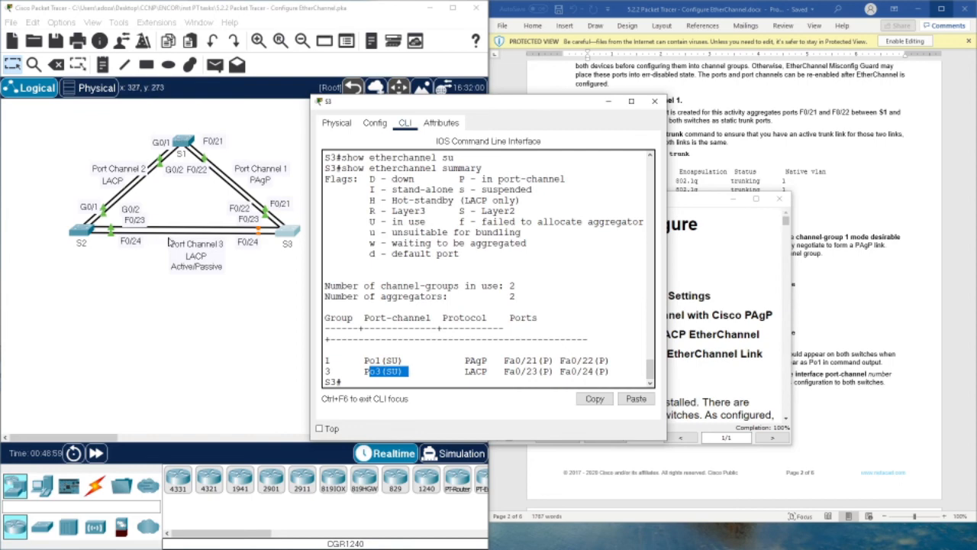
{"action": "left_click", "coordinate": [389, 384]}
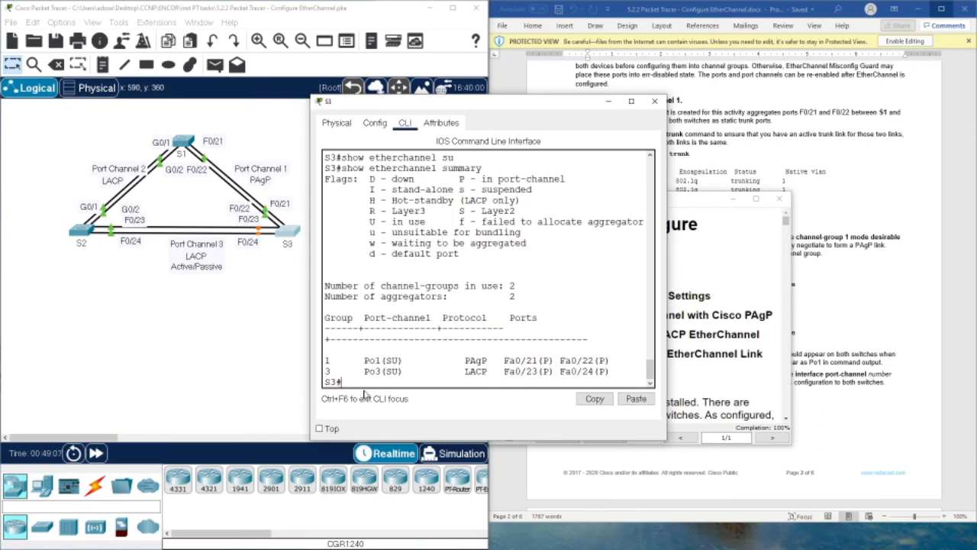
Run show spanning-tree active on S3 to check its port channel roles, and close the S3 window.
{"action": "type", "text": "how"}
{"action": "key", "text": "BackSpace"}
{"action": "key", "text": "BackSpace"}
{"action": "key", "text": "BackSpace"}
{"action": "key", "text": "BackSpace"}
{"action": "type", "text": "show spa"}
{"action": "key", "text": "Tab"}
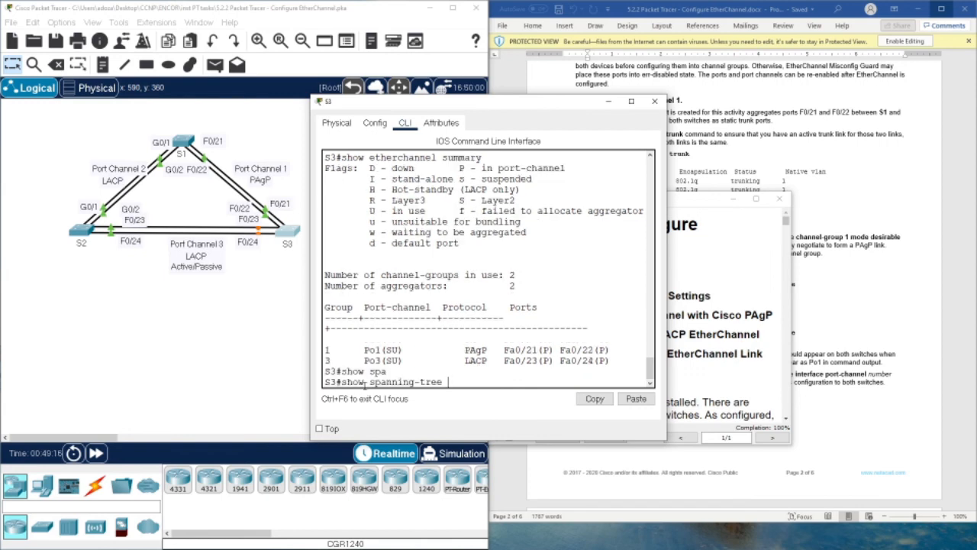
{"action": "type", "text": "ac"}
{"action": "key", "text": "Return"}
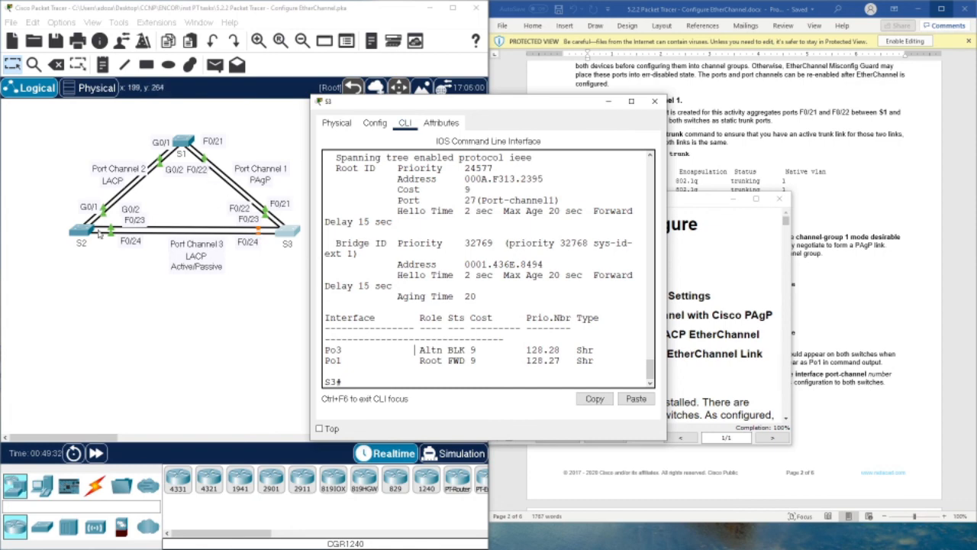
{"action": "left_click", "coordinate": [654, 101]}
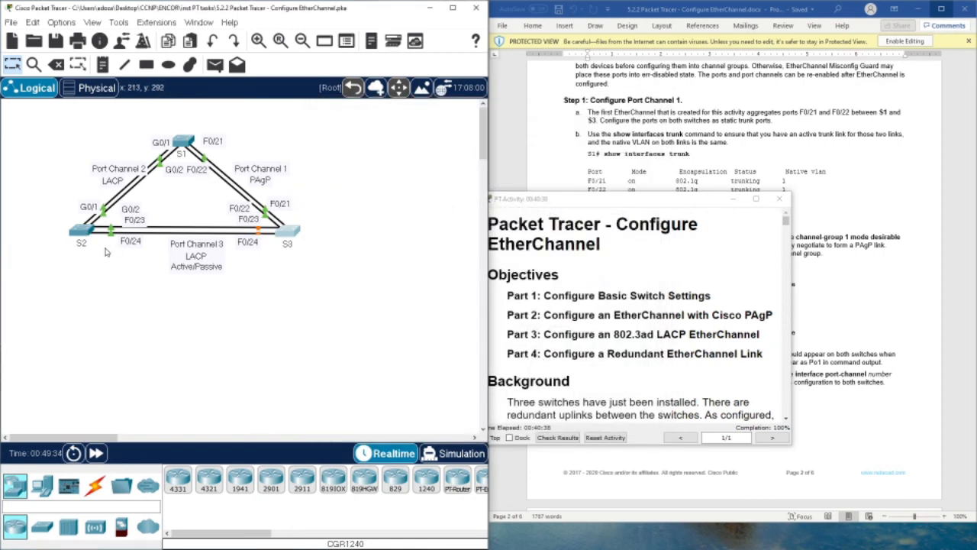
Open the S2 command line, start the console session and enter privileged EXEC mode.
{"action": "left_click", "coordinate": [87, 232]}
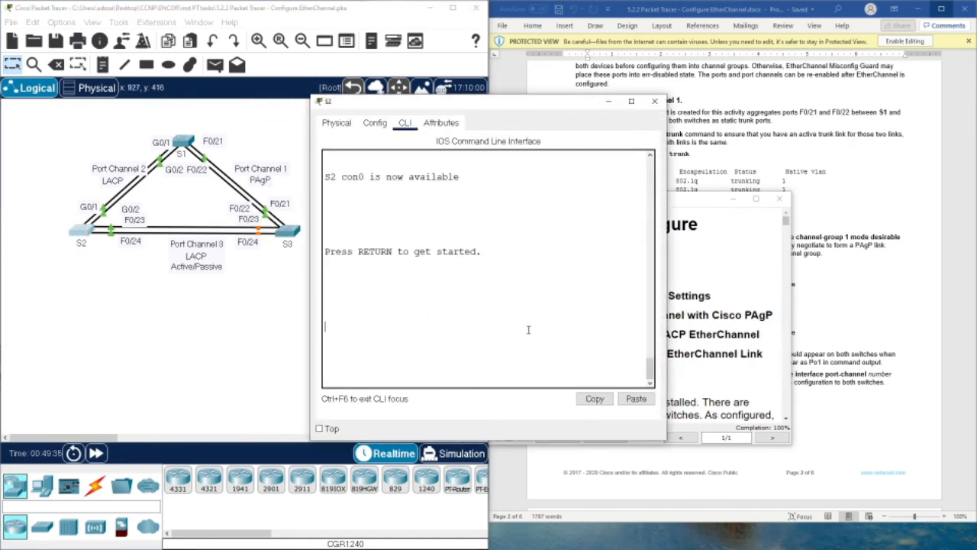
{"action": "key", "text": "Return"}
{"action": "key", "text": "Return"}
{"action": "key", "text": "Return"}
{"action": "key", "text": "Return"}
{"action": "key", "text": "Return"}
{"action": "type", "text": "en"}
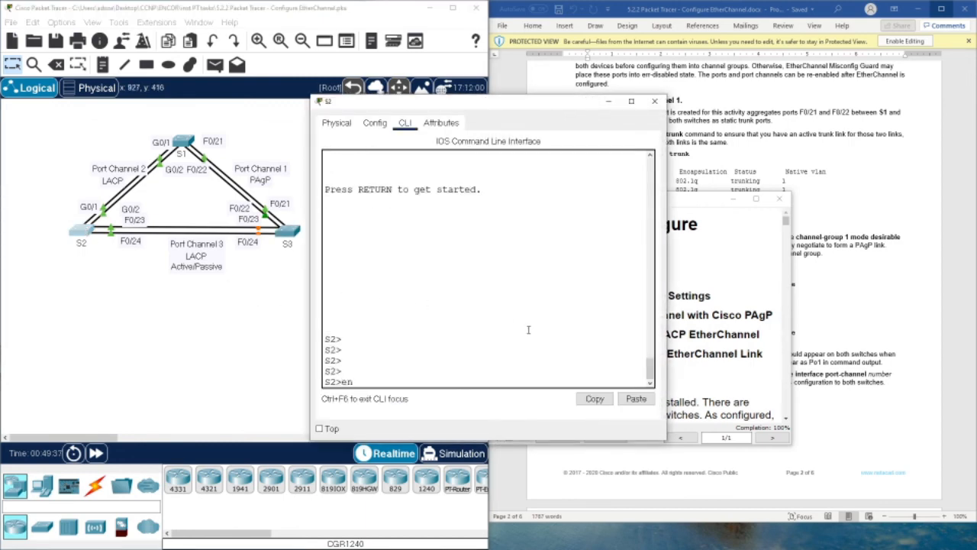
{"action": "key", "text": "Return"}
Run show spanning-tree active on S2 to check the roles of its port channels.
{"action": "type", "text": "show"}
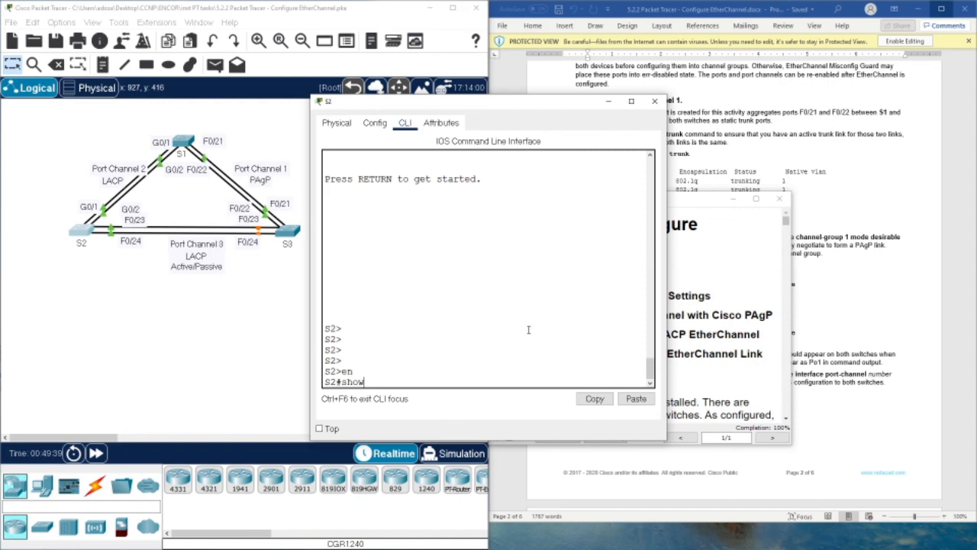
{"action": "key", "text": "BackSpace"}
{"action": "type", "text": "w sp"}
{"action": "key", "text": "Tab"}
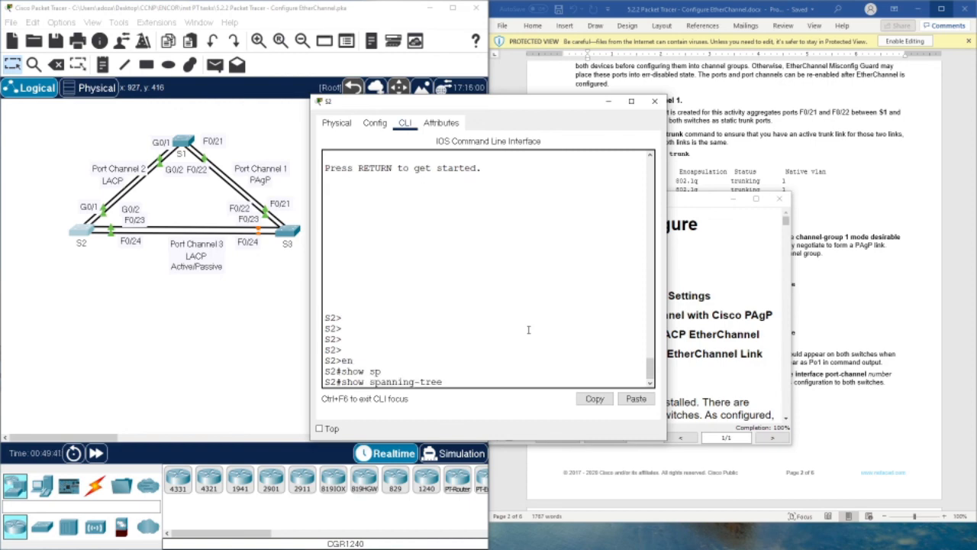
{"action": "type", "text": "ac"}
{"action": "key", "text": "Tab"}
{"action": "key", "text": "Return"}
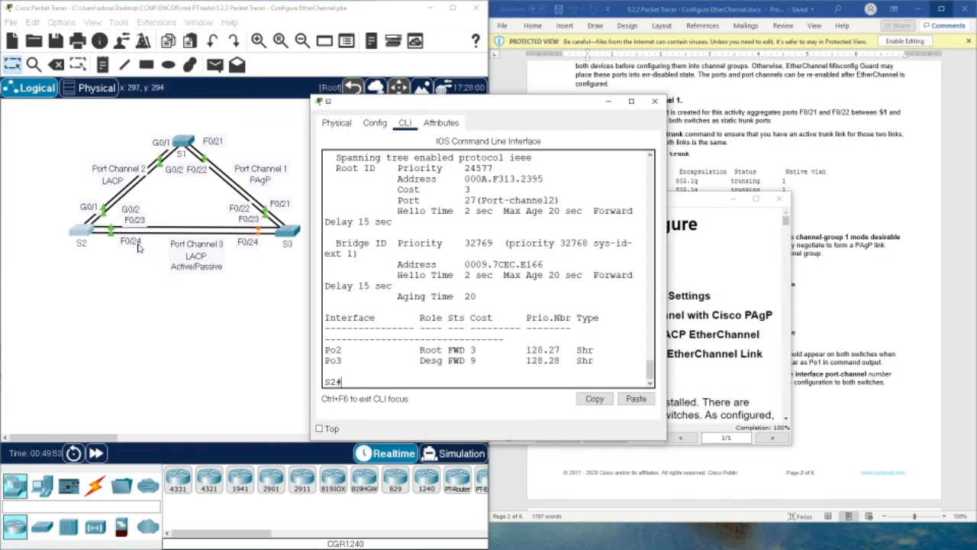
Rerun show spanning-tree active on S1 and check its Po2 role against the spanning-tree vlan 1 root primary instruction in the lab document.
{"action": "left_click", "coordinate": [183, 140]}
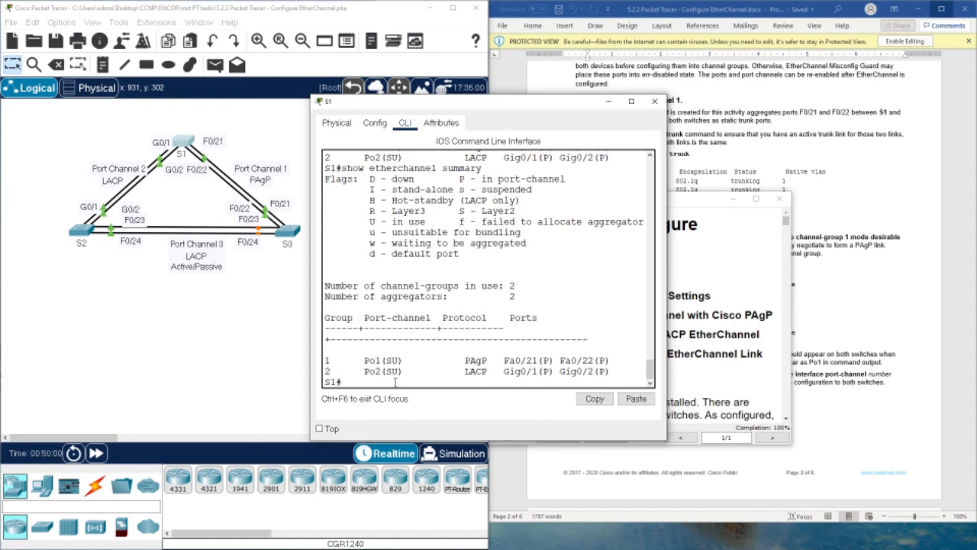
{"action": "key", "text": "Return"}
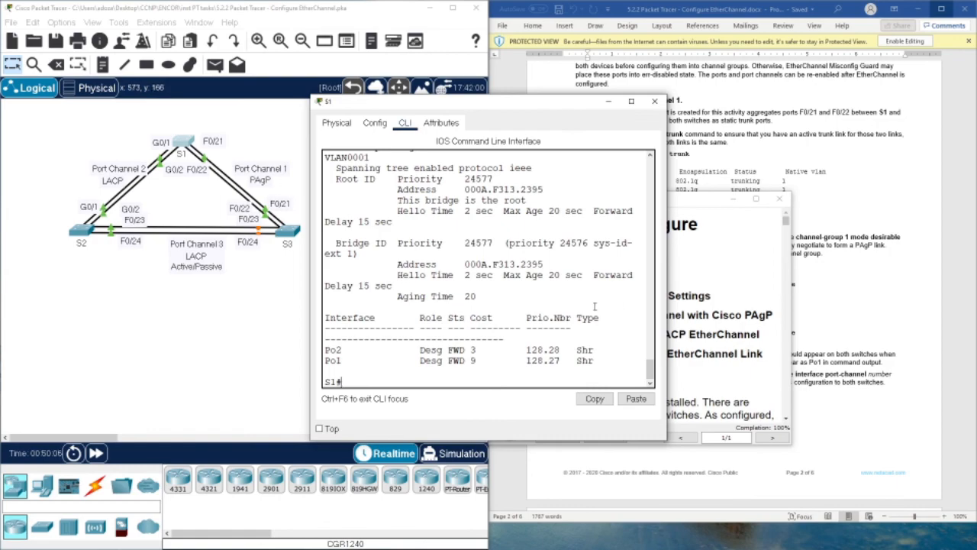
{"action": "left_click", "coordinate": [846, 252]}
{"action": "scroll", "coordinate": [802, 273], "scroll_direction": "down", "scroll_amount": 10}
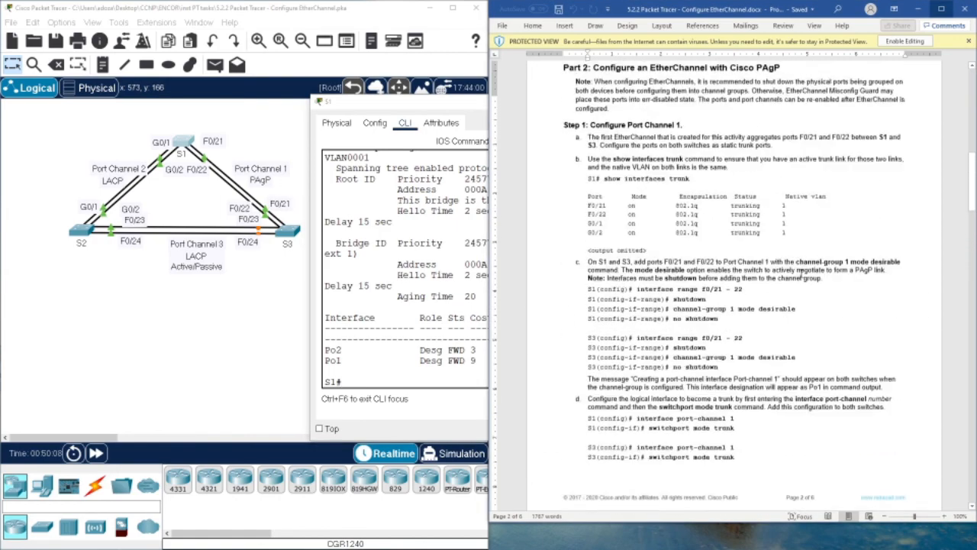
{"action": "scroll", "coordinate": [800, 286], "scroll_direction": "down", "scroll_amount": 10}
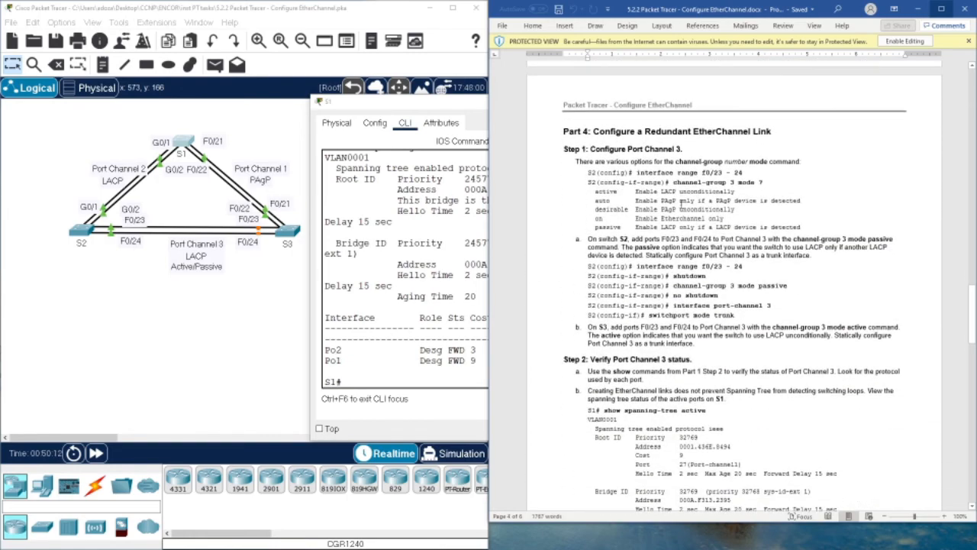
{"action": "scroll", "coordinate": [682, 204], "scroll_direction": "down", "scroll_amount": 6}
{"action": "scroll", "coordinate": [716, 232], "scroll_direction": "up", "scroll_amount": 2}
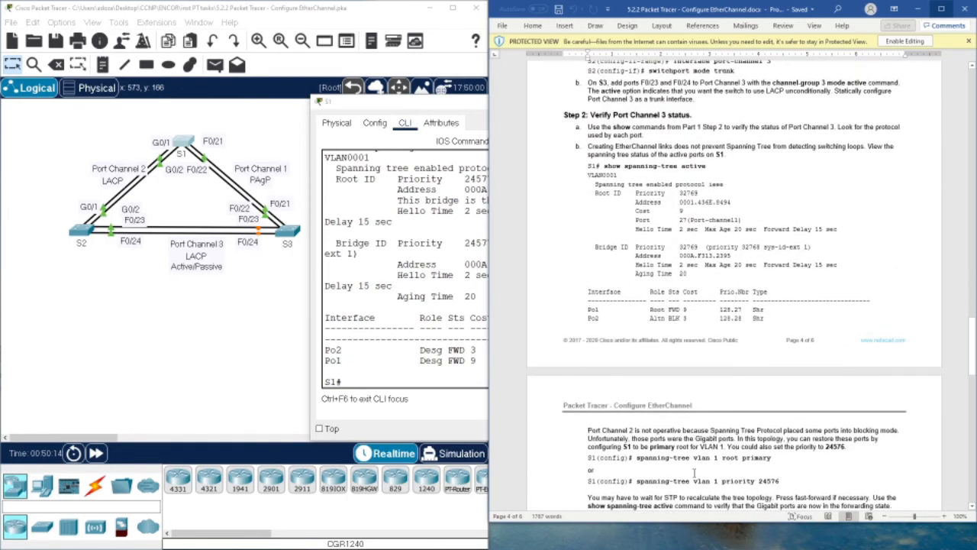
{"action": "left_click_drag", "start_coordinate": [637, 458], "coordinate": [809, 461]}
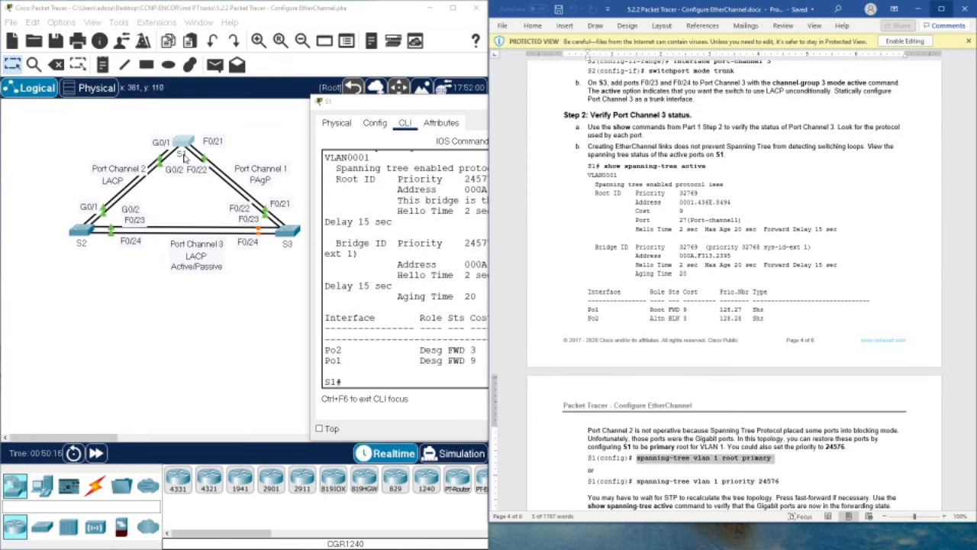
{"action": "left_click", "coordinate": [386, 265]}
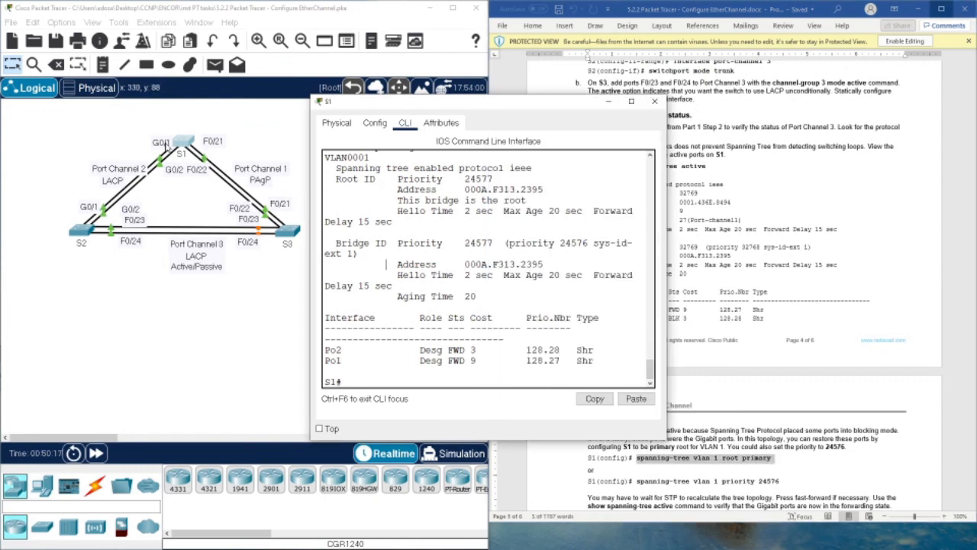
{"action": "left_click_drag", "start_coordinate": [401, 354], "coordinate": [456, 351]}
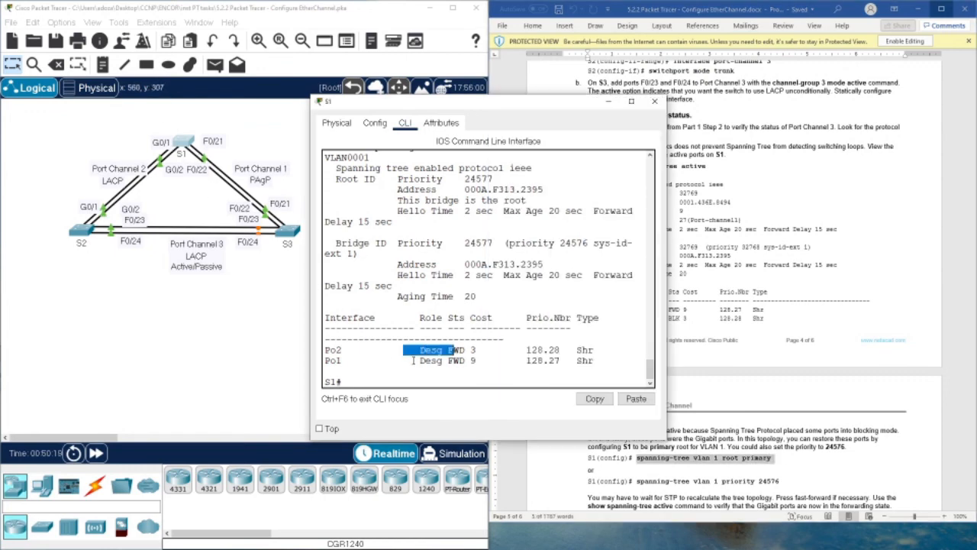
{"action": "left_click", "coordinate": [413, 360]}
Find the EtherChannel Configuration Guidelines and Restrictions section in the lab document and highlight its heading.
{"action": "left_click", "coordinate": [815, 357]}
{"action": "scroll", "coordinate": [815, 357], "scroll_direction": "down", "scroll_amount": 15}
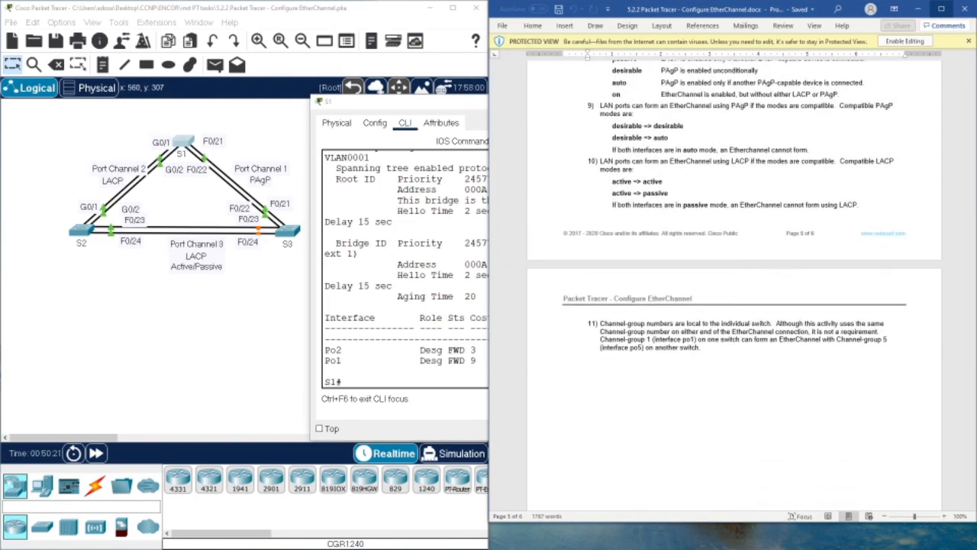
{"action": "scroll", "coordinate": [547, 252], "scroll_direction": "up", "scroll_amount": 8}
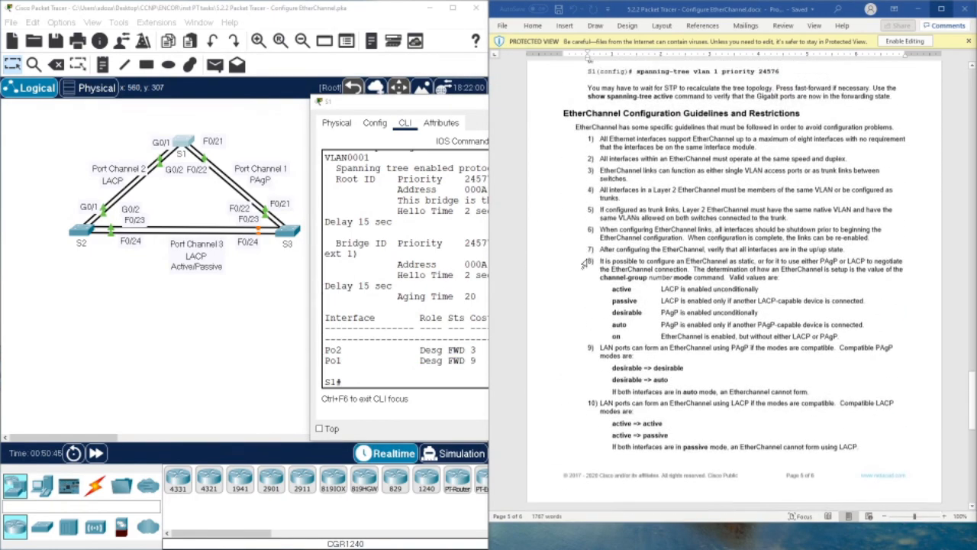
{"action": "left_click_drag", "start_coordinate": [565, 197], "coordinate": [788, 197]}
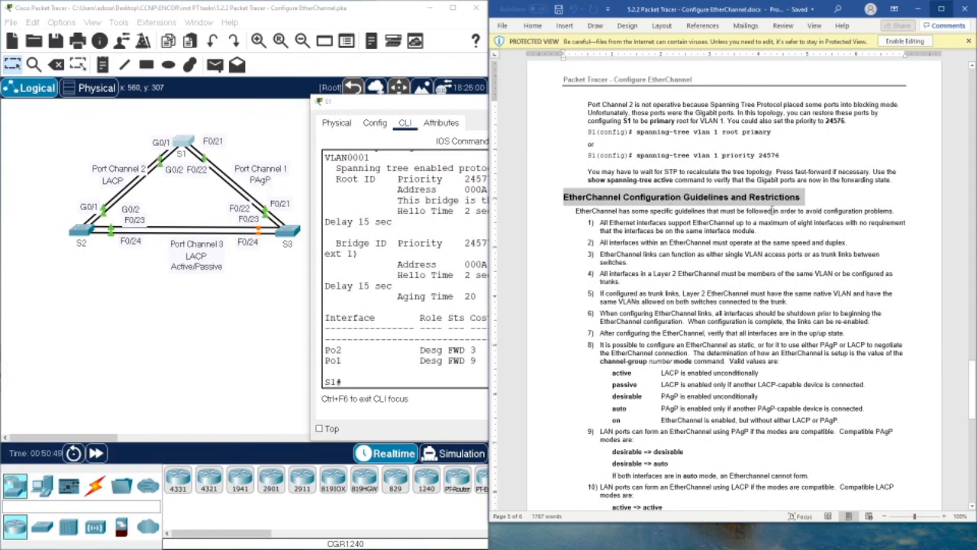
Examine guideline 9 on compatible PAgP modes, highlighting the desirable-desirable and desirable-auto pairings.
{"action": "scroll", "coordinate": [714, 268], "scroll_direction": "down", "scroll_amount": 5}
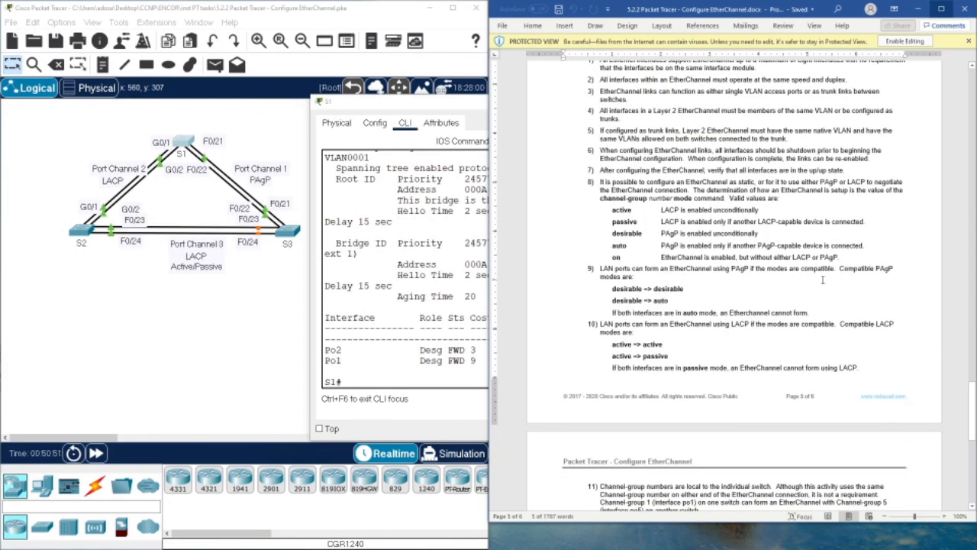
{"action": "left_click_drag", "start_coordinate": [840, 268], "coordinate": [894, 268]}
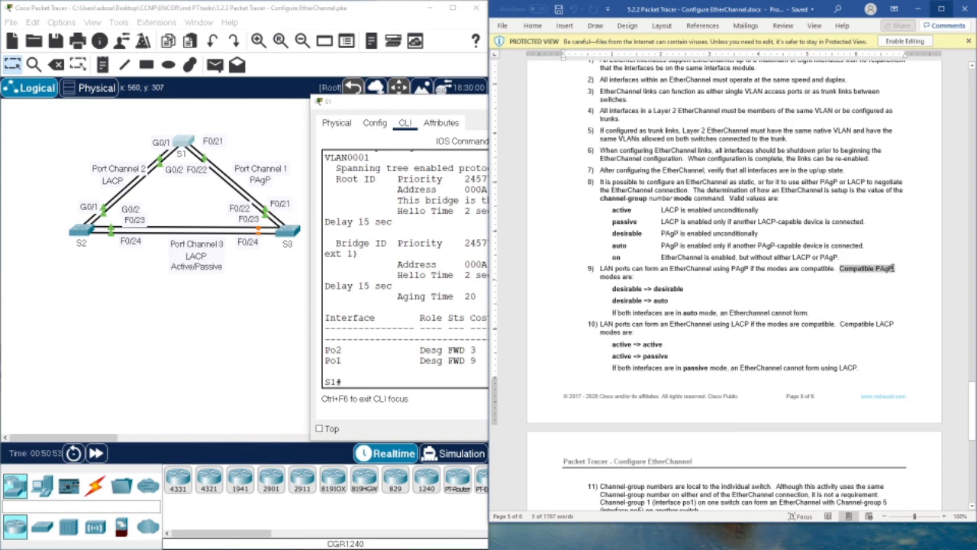
{"action": "left_click", "coordinate": [650, 301]}
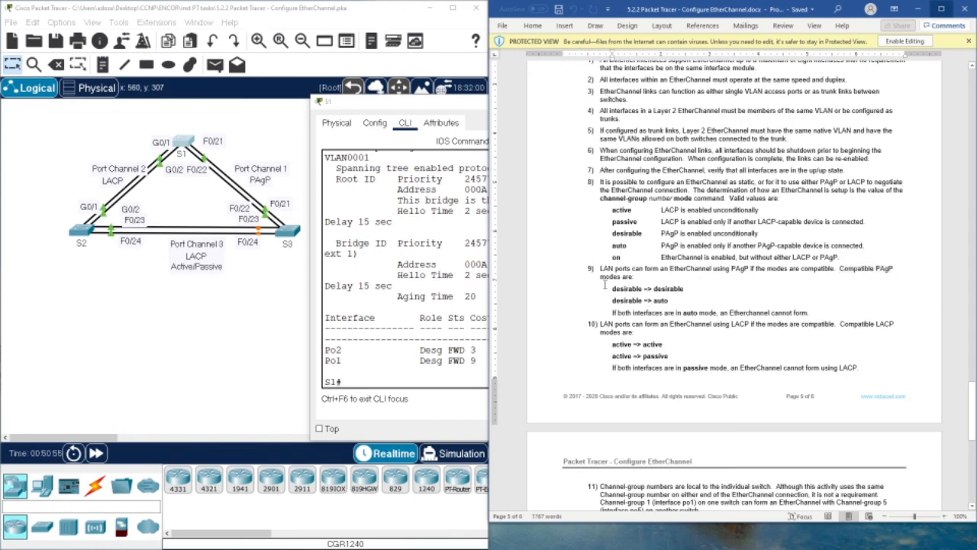
{"action": "left_click_drag", "start_coordinate": [612, 288], "coordinate": [686, 289]}
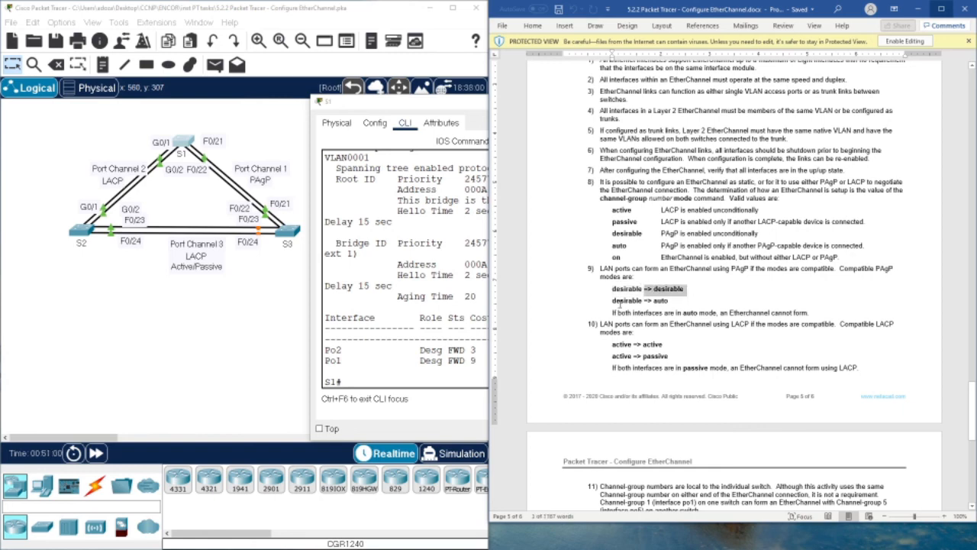
{"action": "left_click_drag", "start_coordinate": [612, 300], "coordinate": [674, 300]}
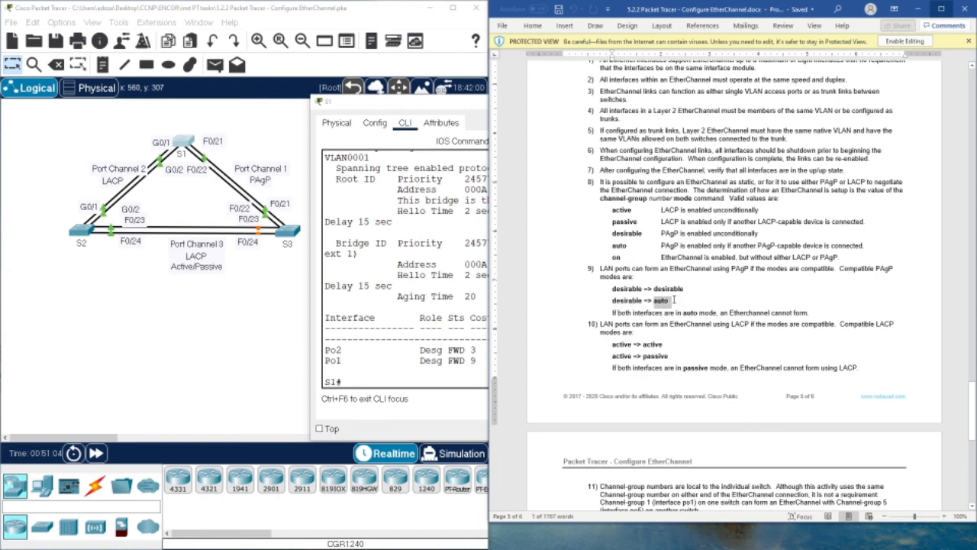
Examine guideline 10 on compatible LACP modes, highlighting the active-active and active-passive pairings.
{"action": "left_click", "coordinate": [637, 336]}
{"action": "left_click_drag", "start_coordinate": [841, 323], "coordinate": [895, 324]}
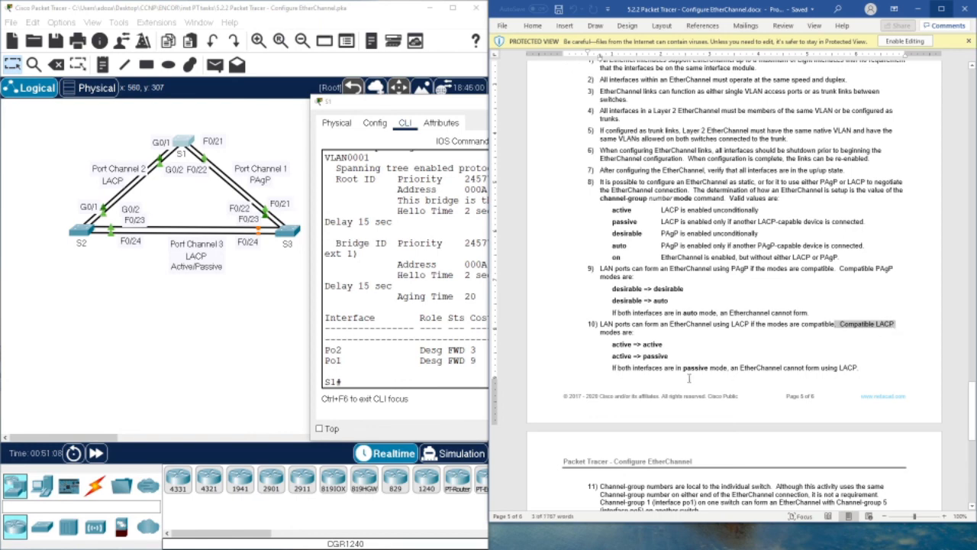
{"action": "left_click_drag", "start_coordinate": [614, 344], "coordinate": [671, 345]}
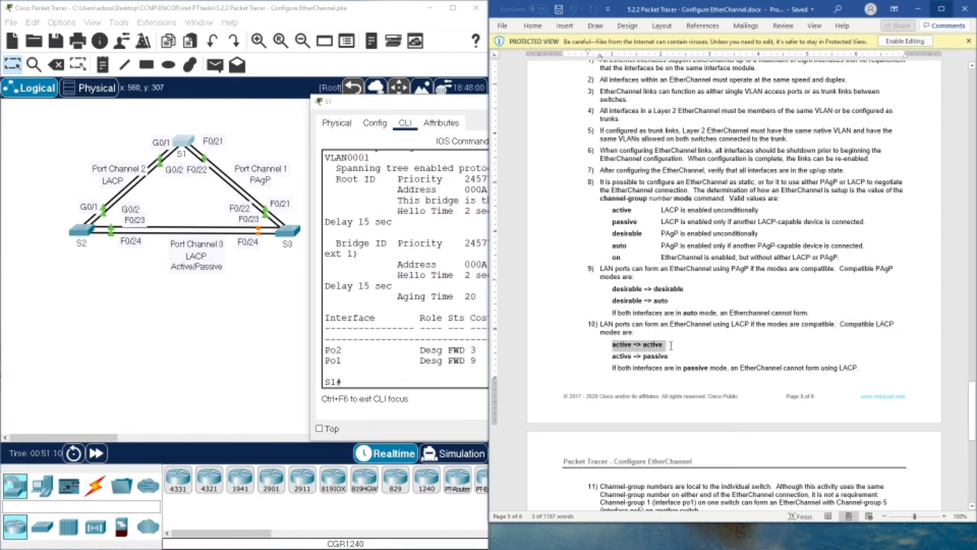
{"action": "left_click_drag", "start_coordinate": [612, 356], "coordinate": [669, 356]}
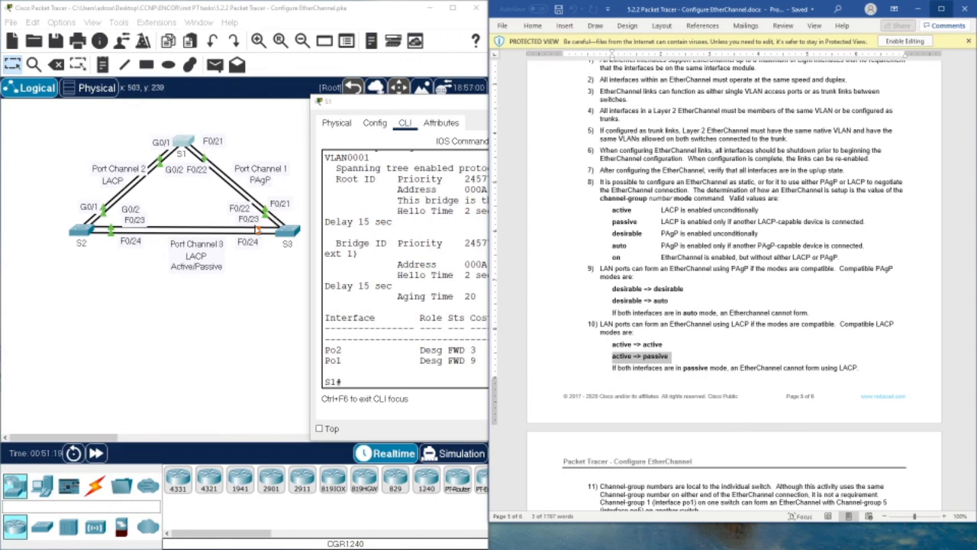
{"action": "left_click", "coordinate": [667, 334]}
{"action": "left_click_drag", "start_coordinate": [615, 355], "coordinate": [681, 348]}
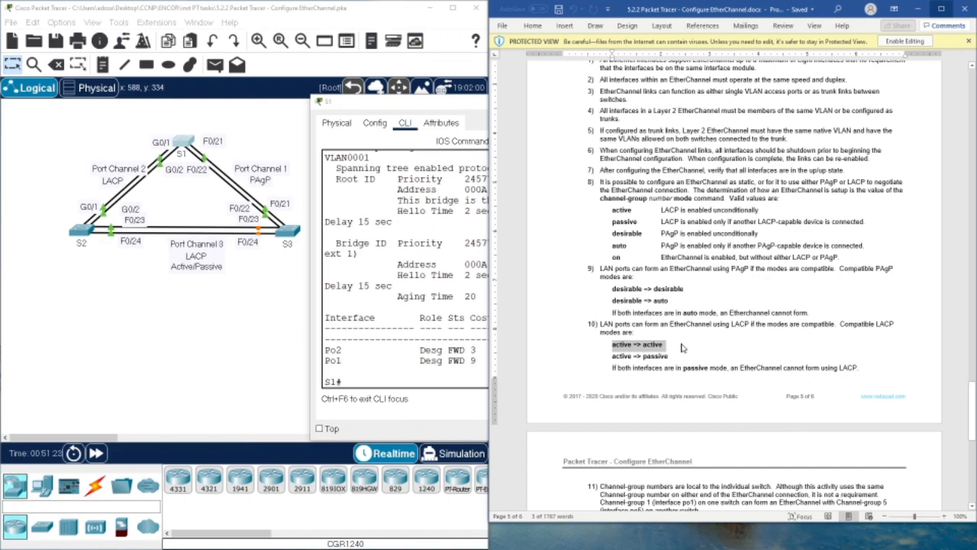
Look over the rest of the EtherChannel guidelines through item 11 on channel-group numbers.
{"action": "scroll", "coordinate": [682, 348], "scroll_direction": "down", "scroll_amount": 4}
{"action": "scroll", "coordinate": [701, 340], "scroll_direction": "up", "scroll_amount": 10}
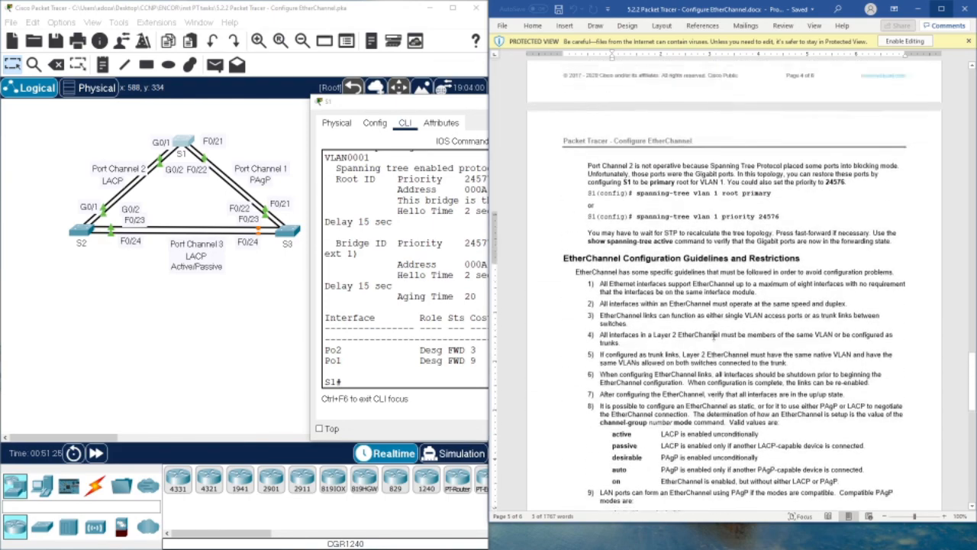
{"action": "scroll", "coordinate": [714, 335], "scroll_direction": "down", "scroll_amount": 16}
{"action": "scroll", "coordinate": [714, 336], "scroll_direction": "up", "scroll_amount": 12}
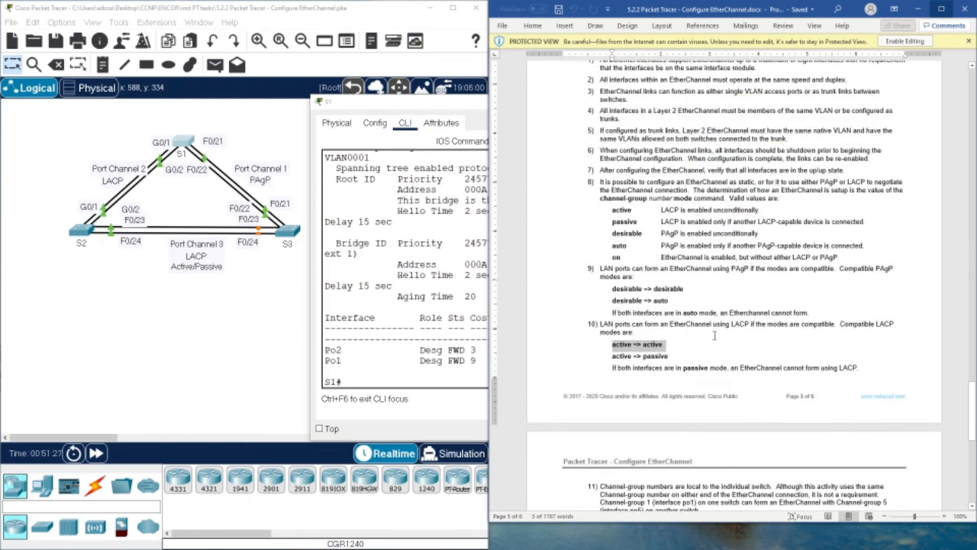
{"action": "scroll", "coordinate": [716, 340], "scroll_direction": "down", "scroll_amount": 4}
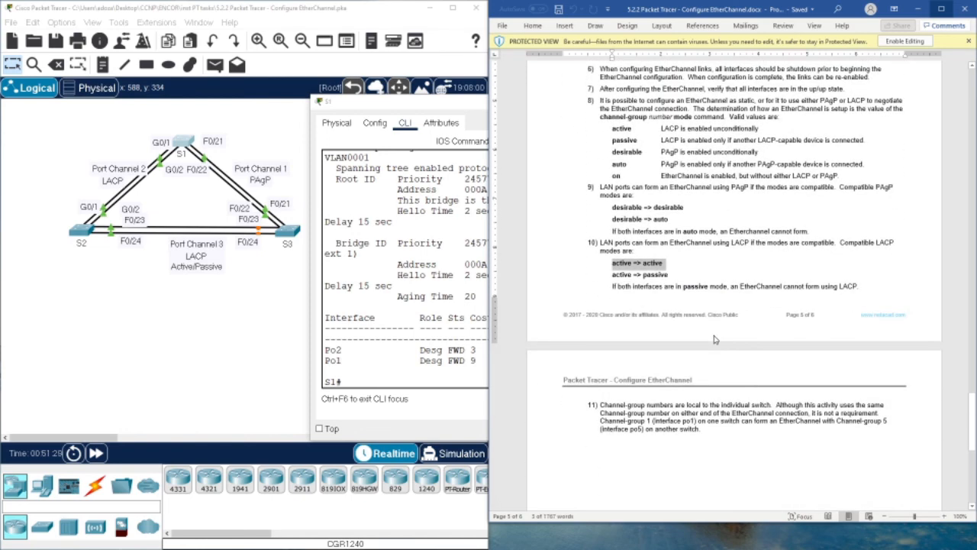